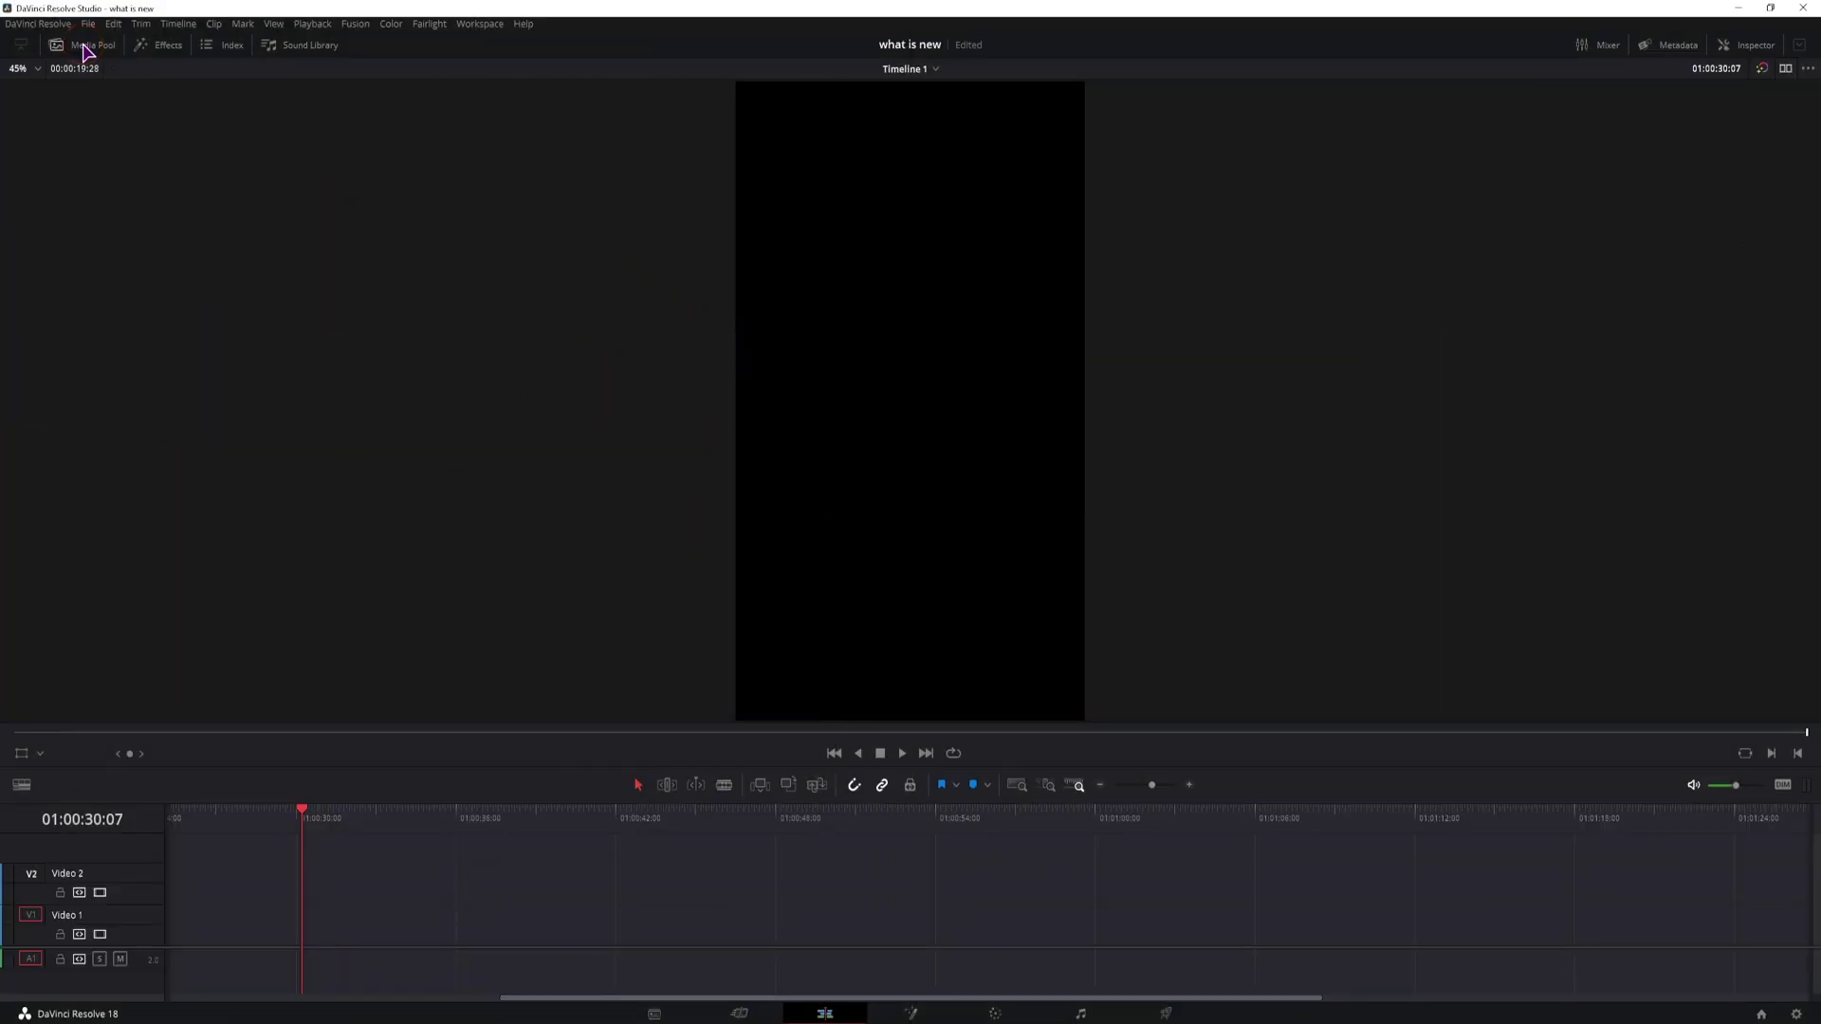
Place the vertical pexels-taryn clip from the media pool on Video 1 at 01:00:30:07.
left_click(85, 47)
left_click_drag(290, 106, 646, 934)
left_click(687, 816)
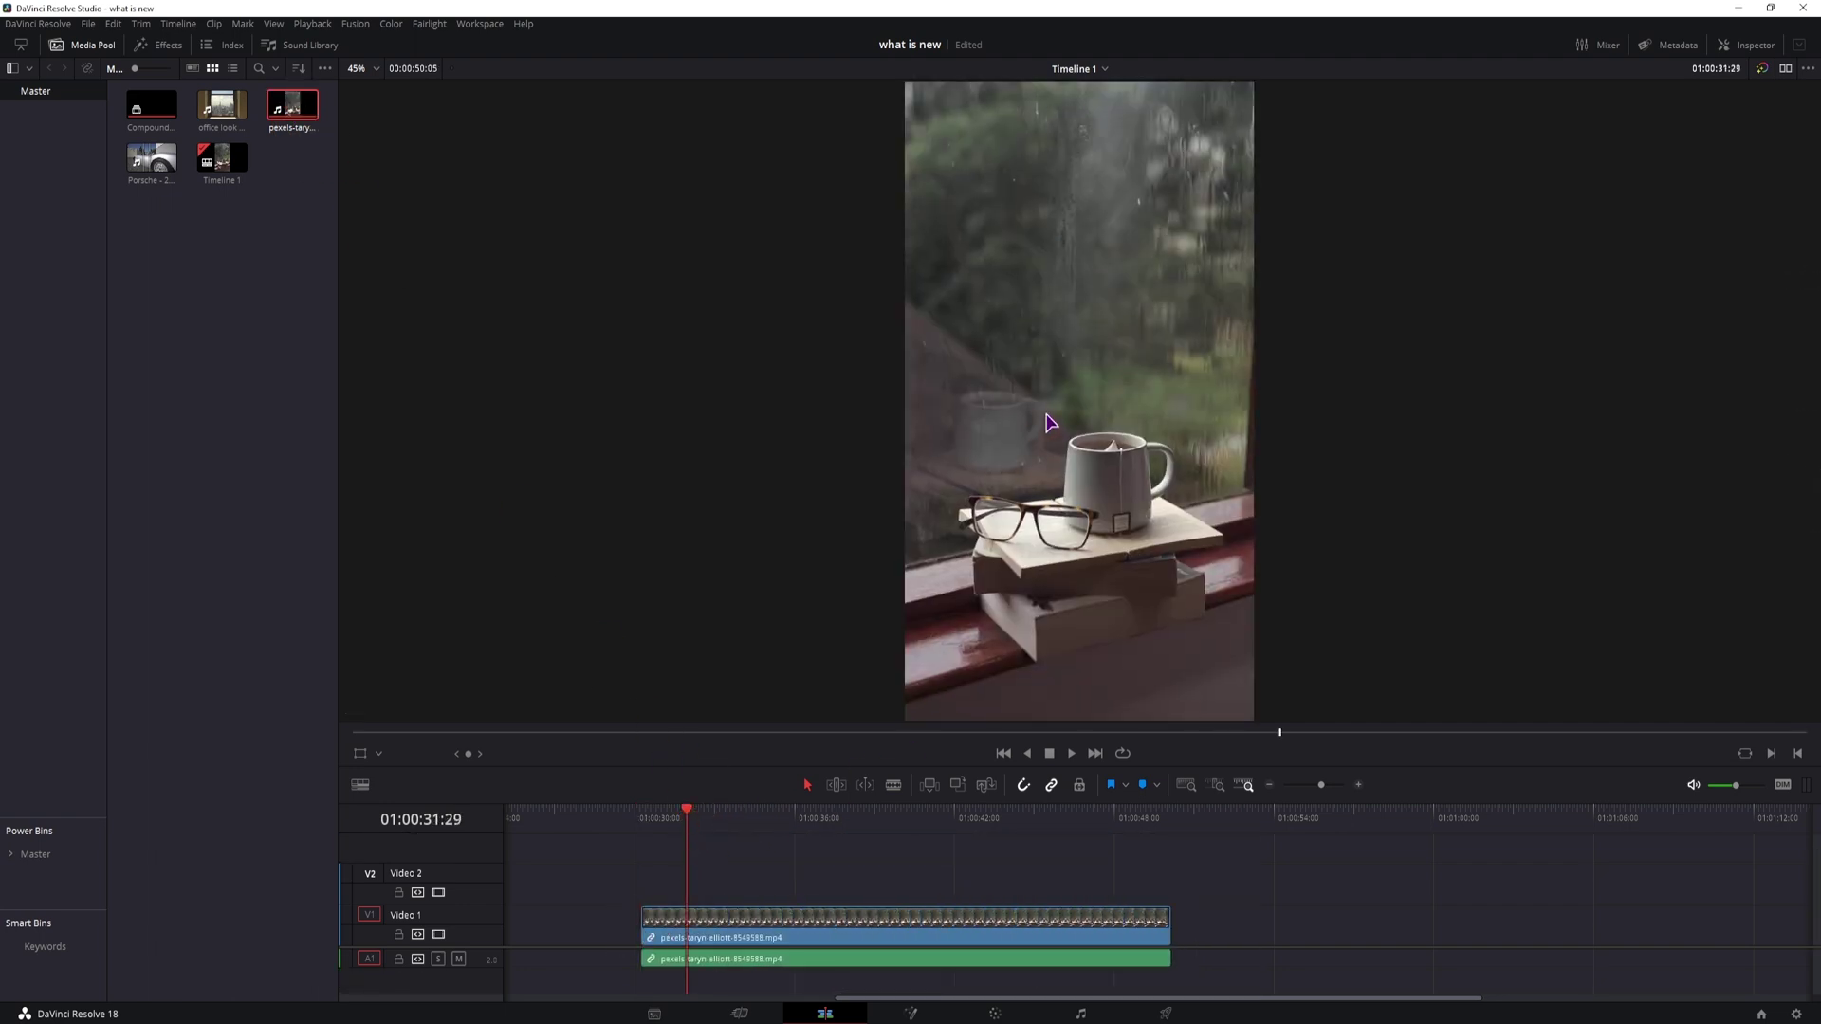
left_click(639, 815)
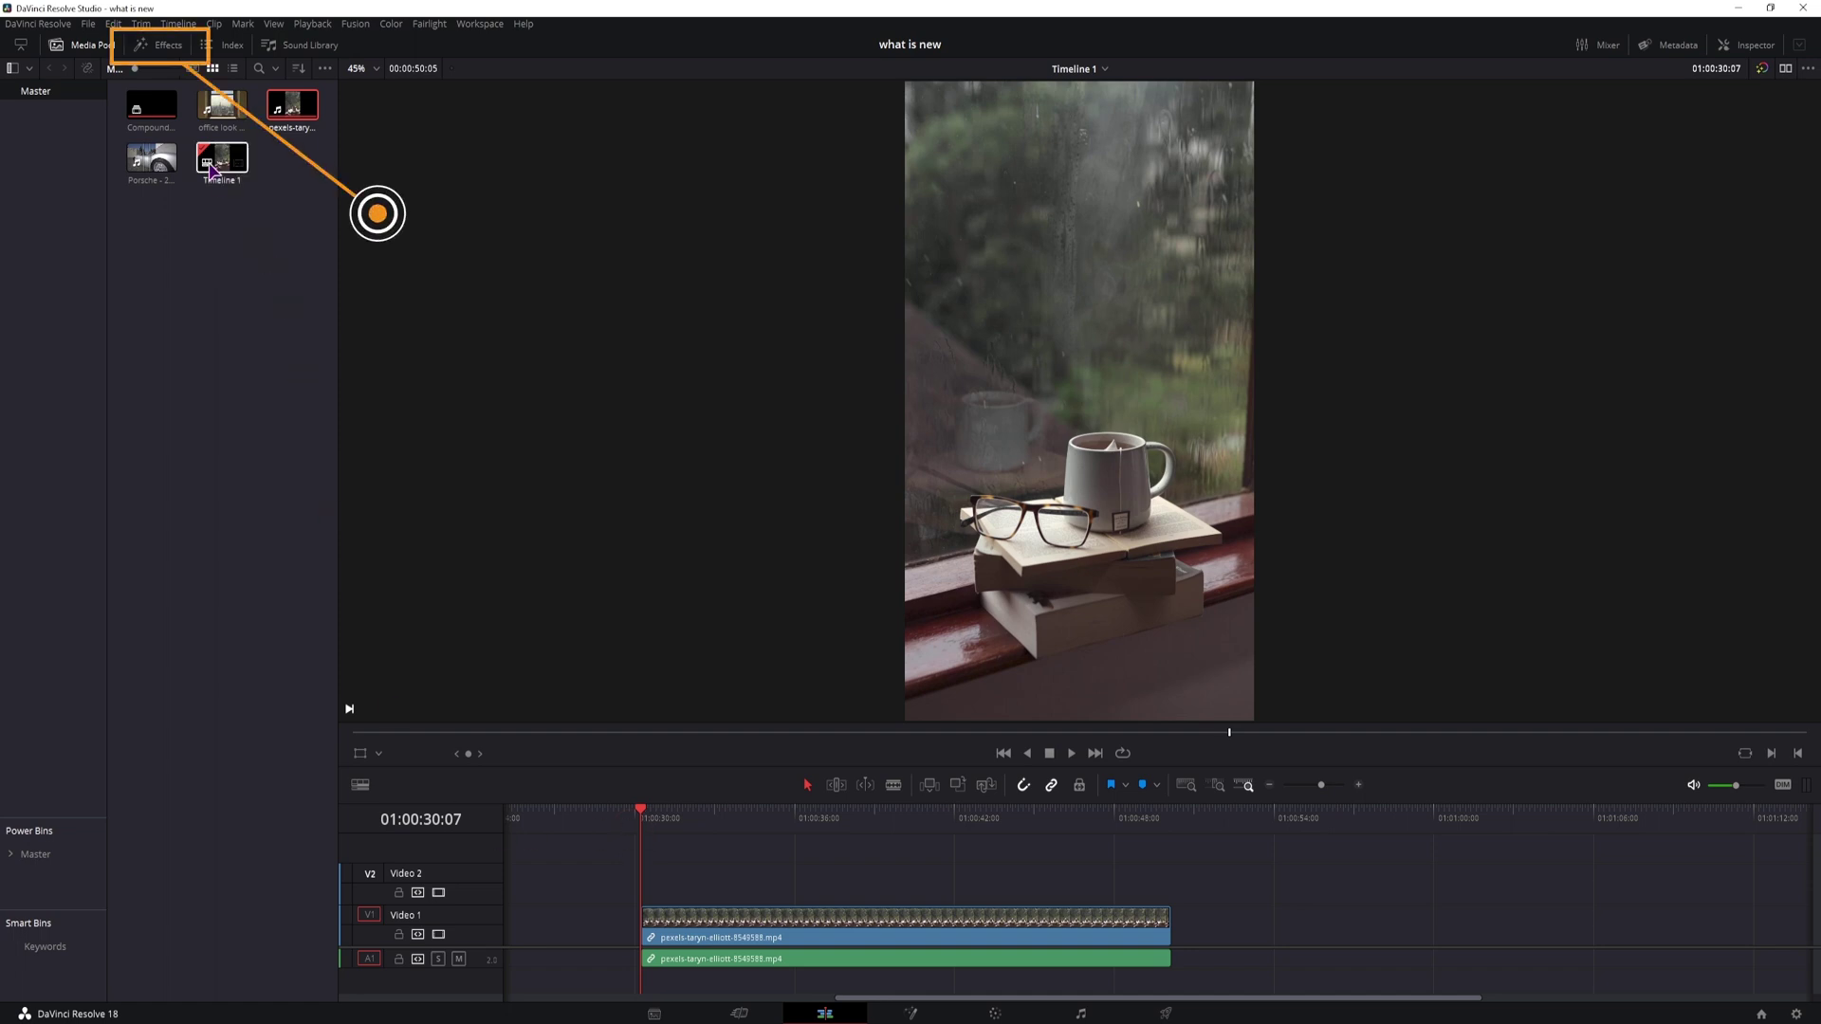
Search the effects for "text", add the Text title on Video 2 above the clip, and extend it to the clip's end.
left_click(168, 47)
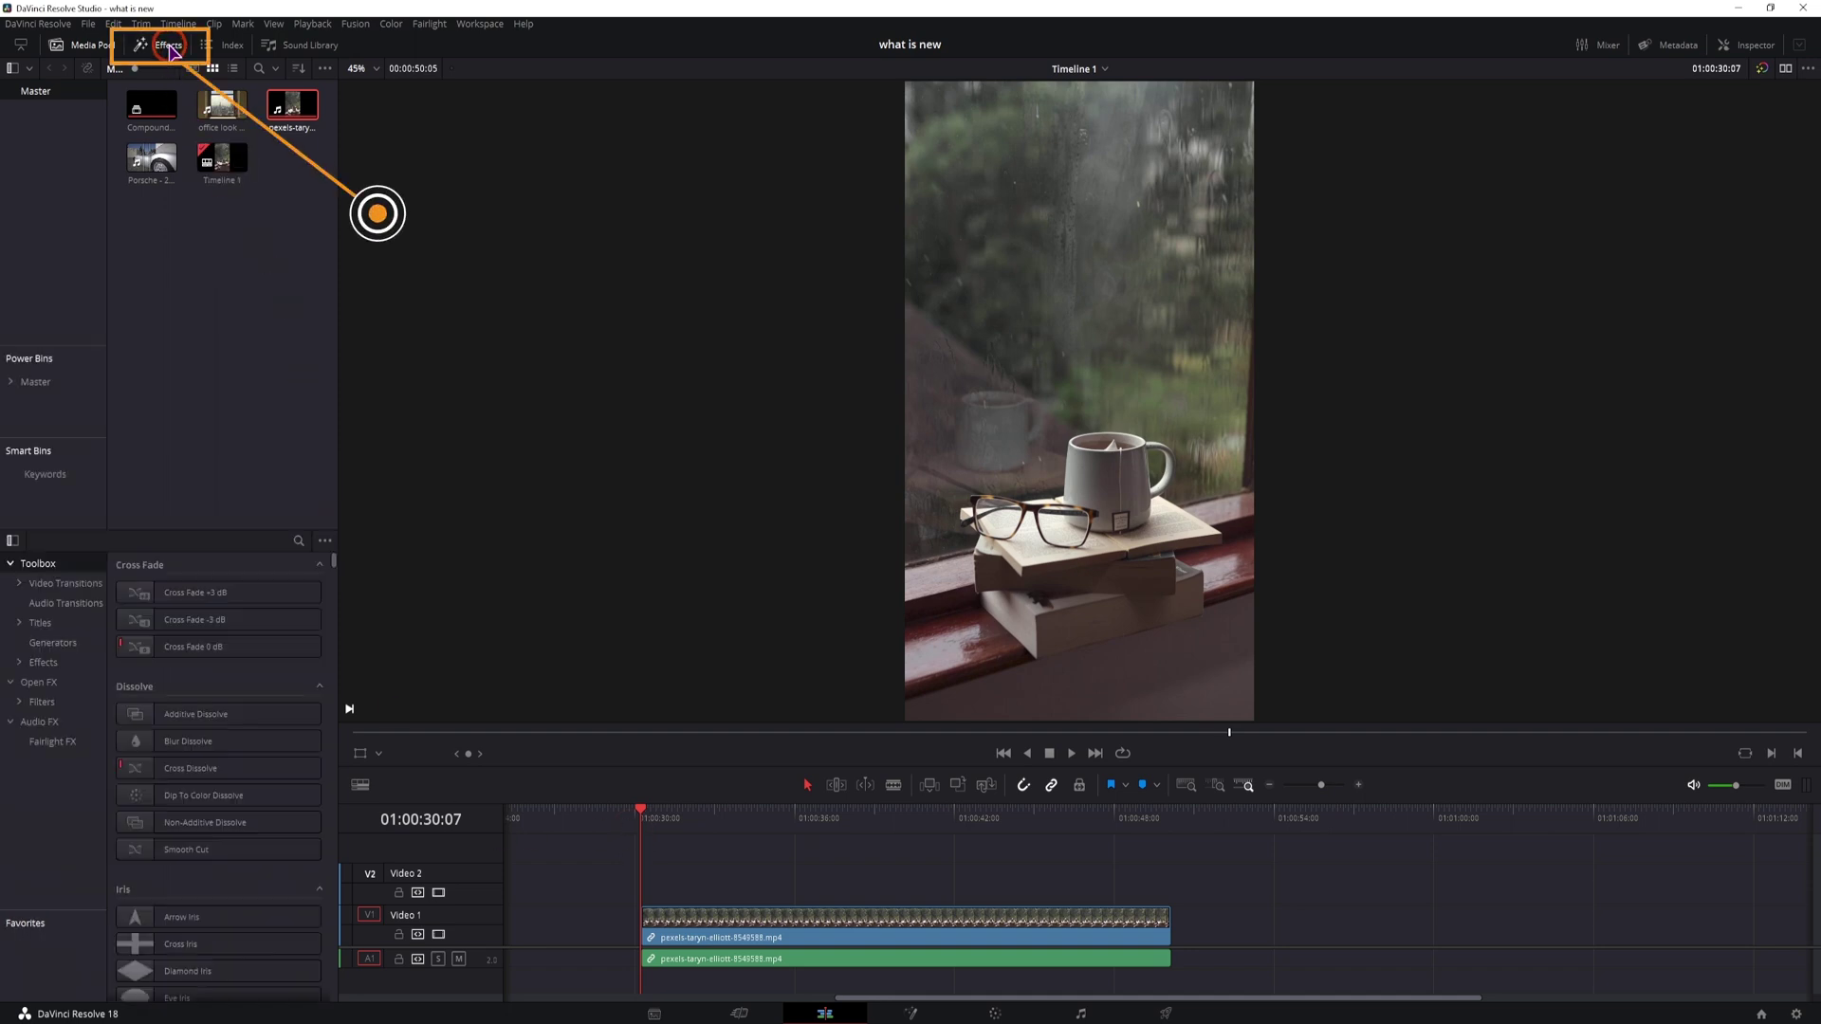
left_click(297, 542)
type("text")
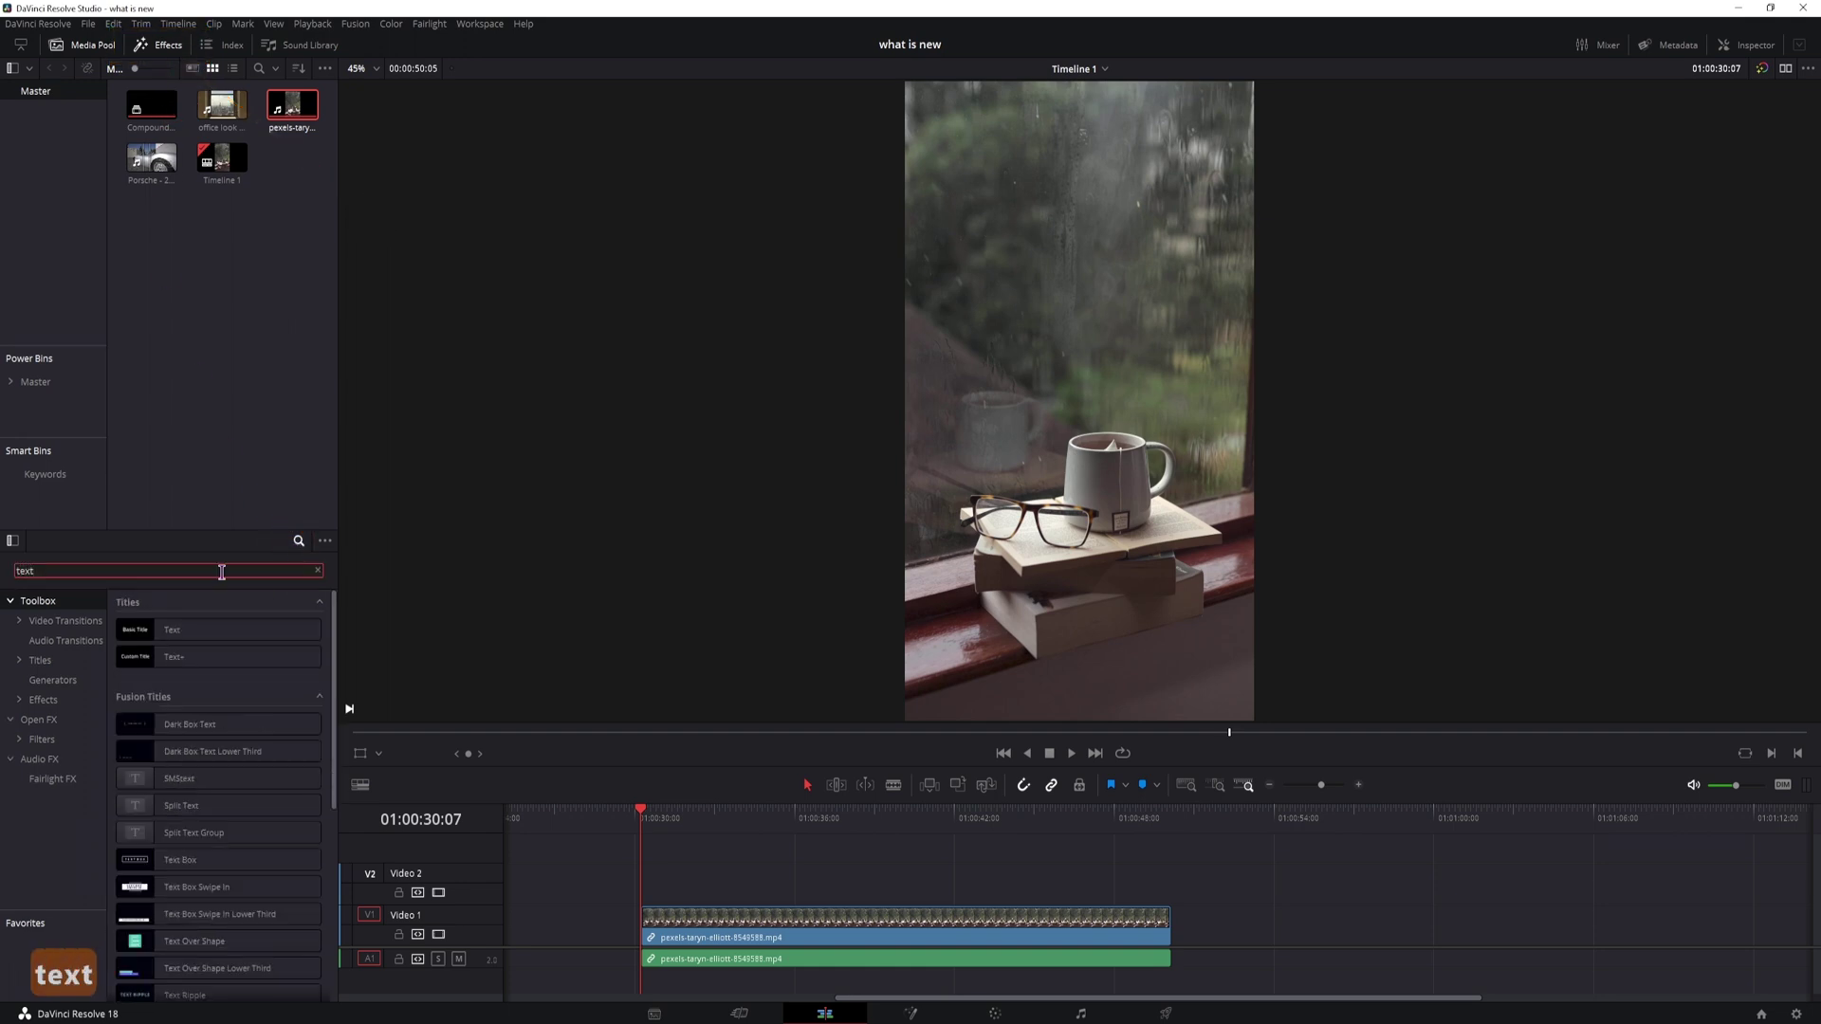
left_click_drag(228, 629, 636, 892)
left_click_drag(761, 882, 1169, 882)
left_click_drag(707, 821, 662, 825)
left_click(813, 879)
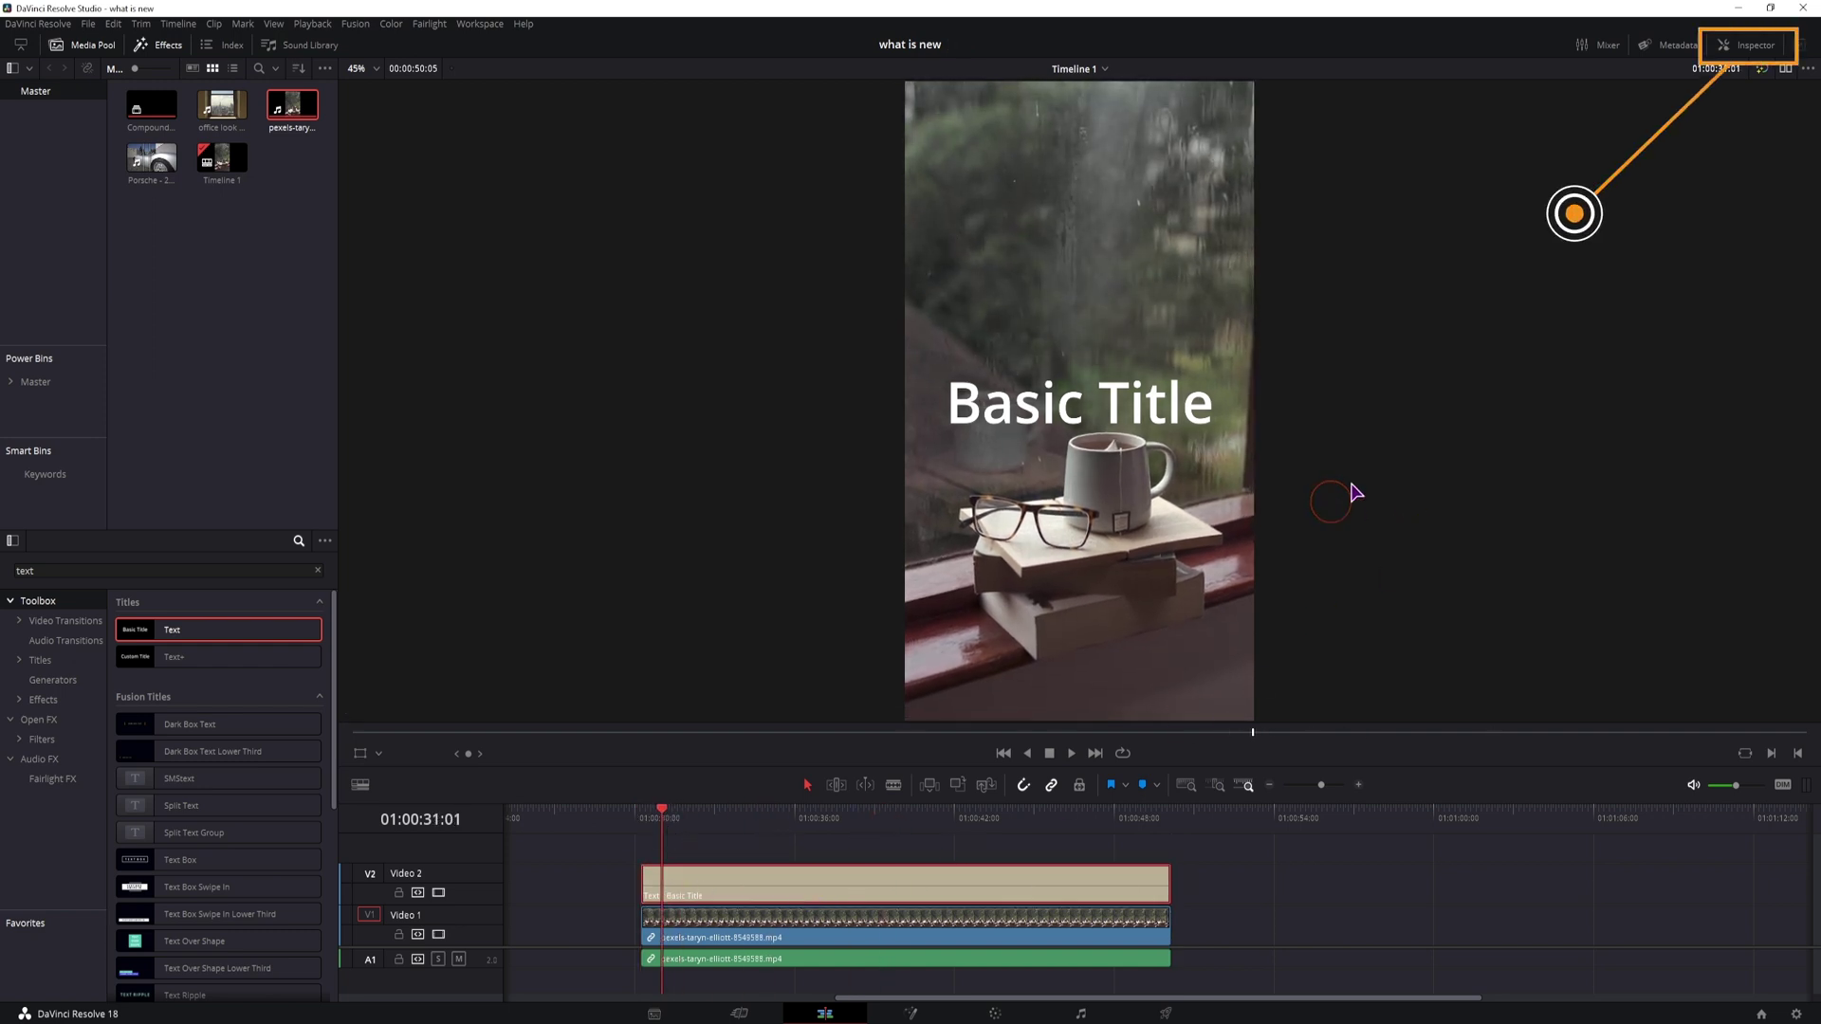
Change the title's text to "Tea Time" and raise its vertical position so it sits above the cup.
left_click(1755, 46)
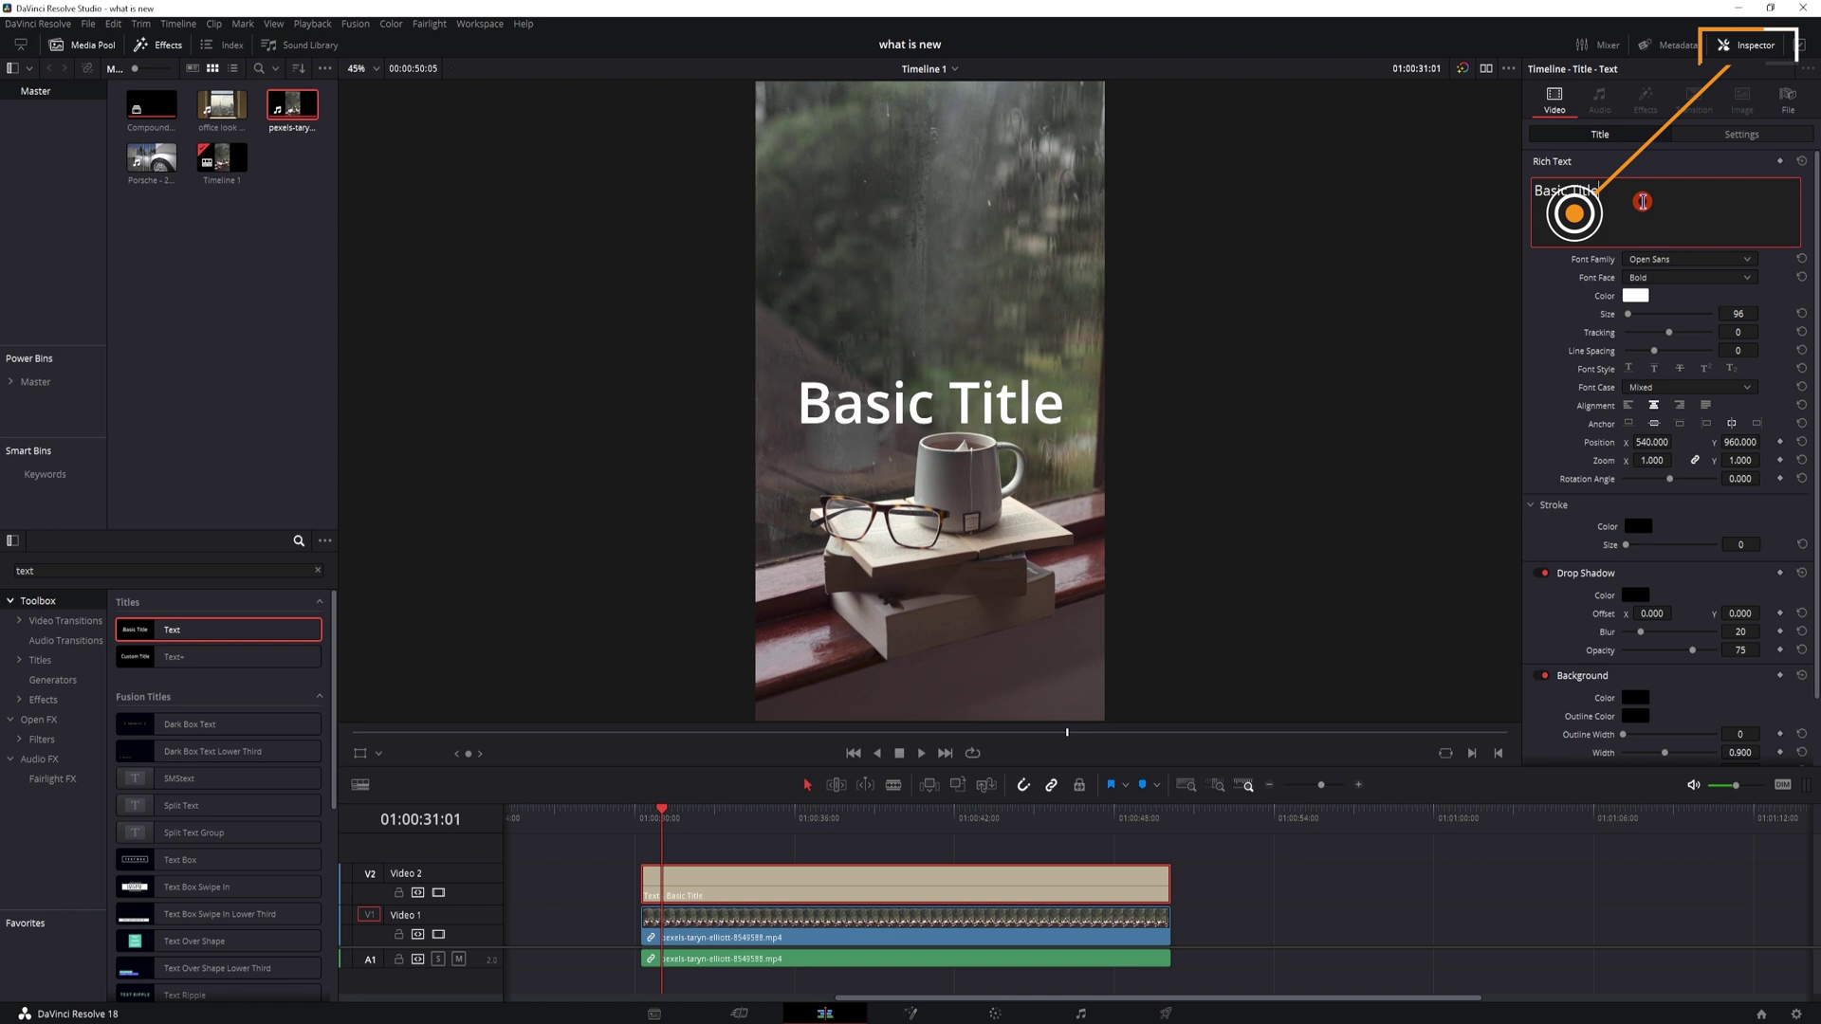
type("Tea Time")
left_click(1728, 134)
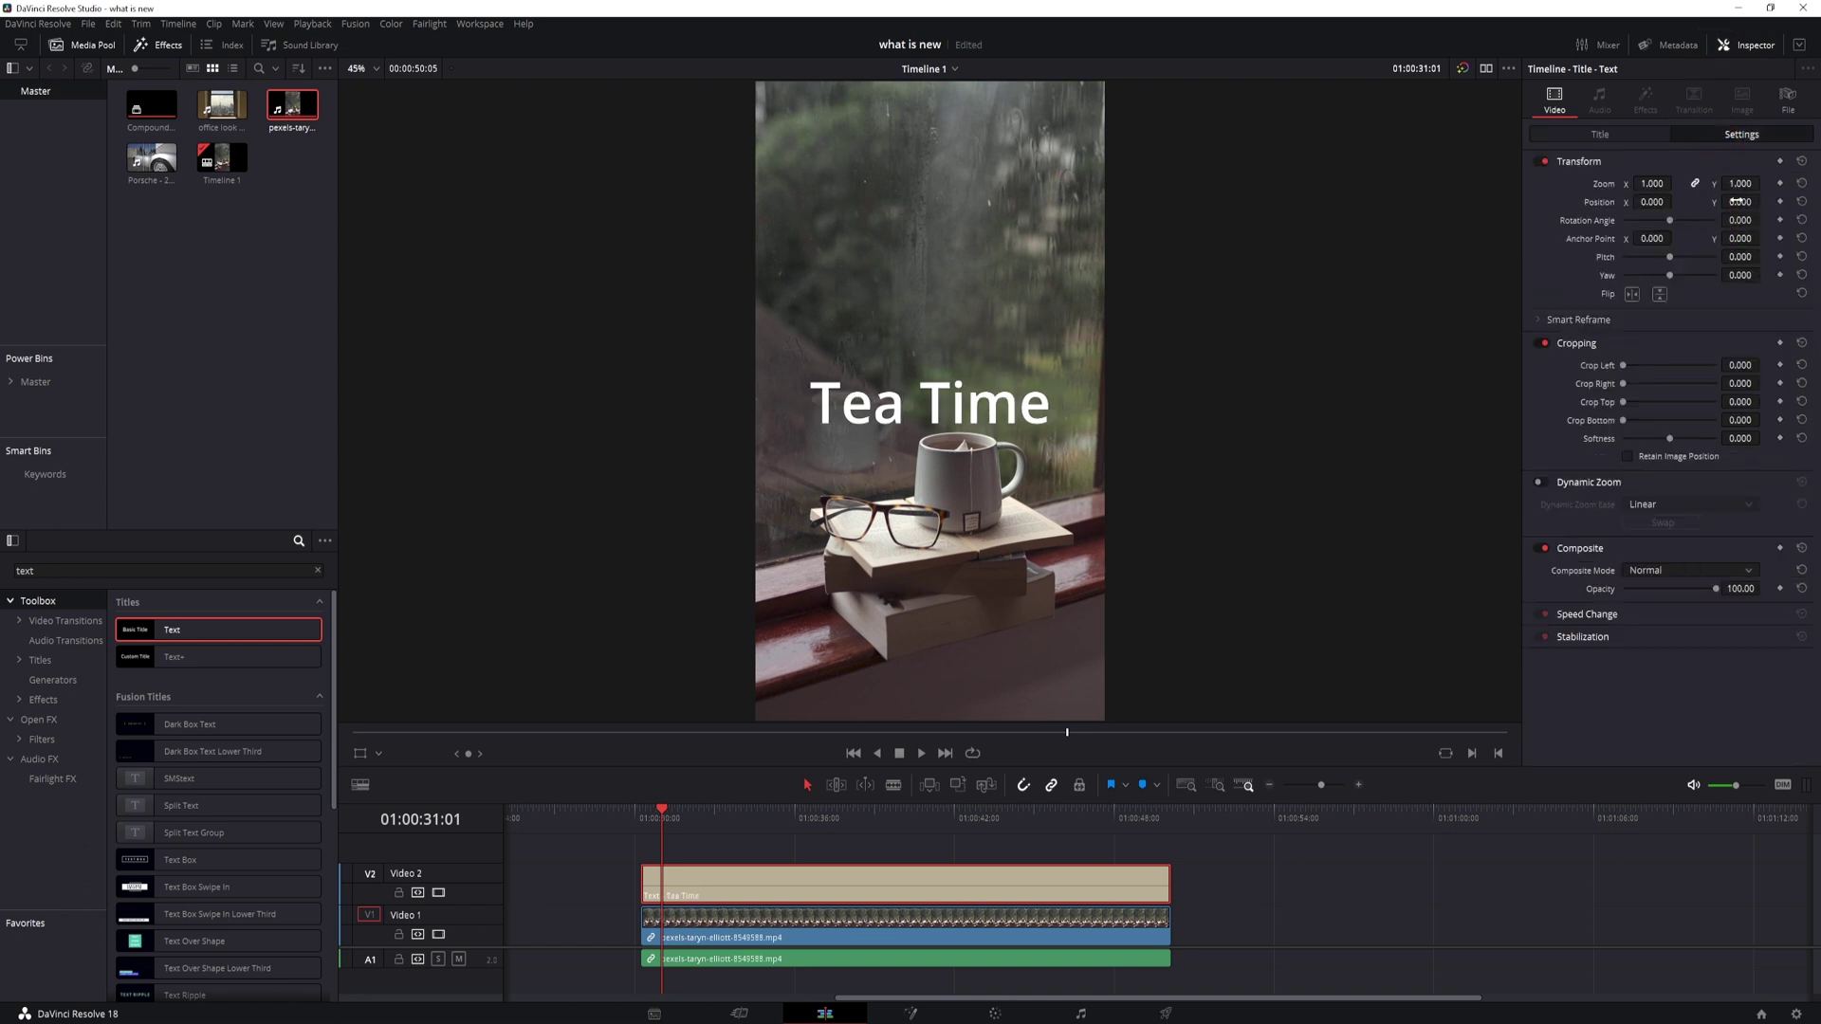
left_click_drag(1735, 200, 1737, 200)
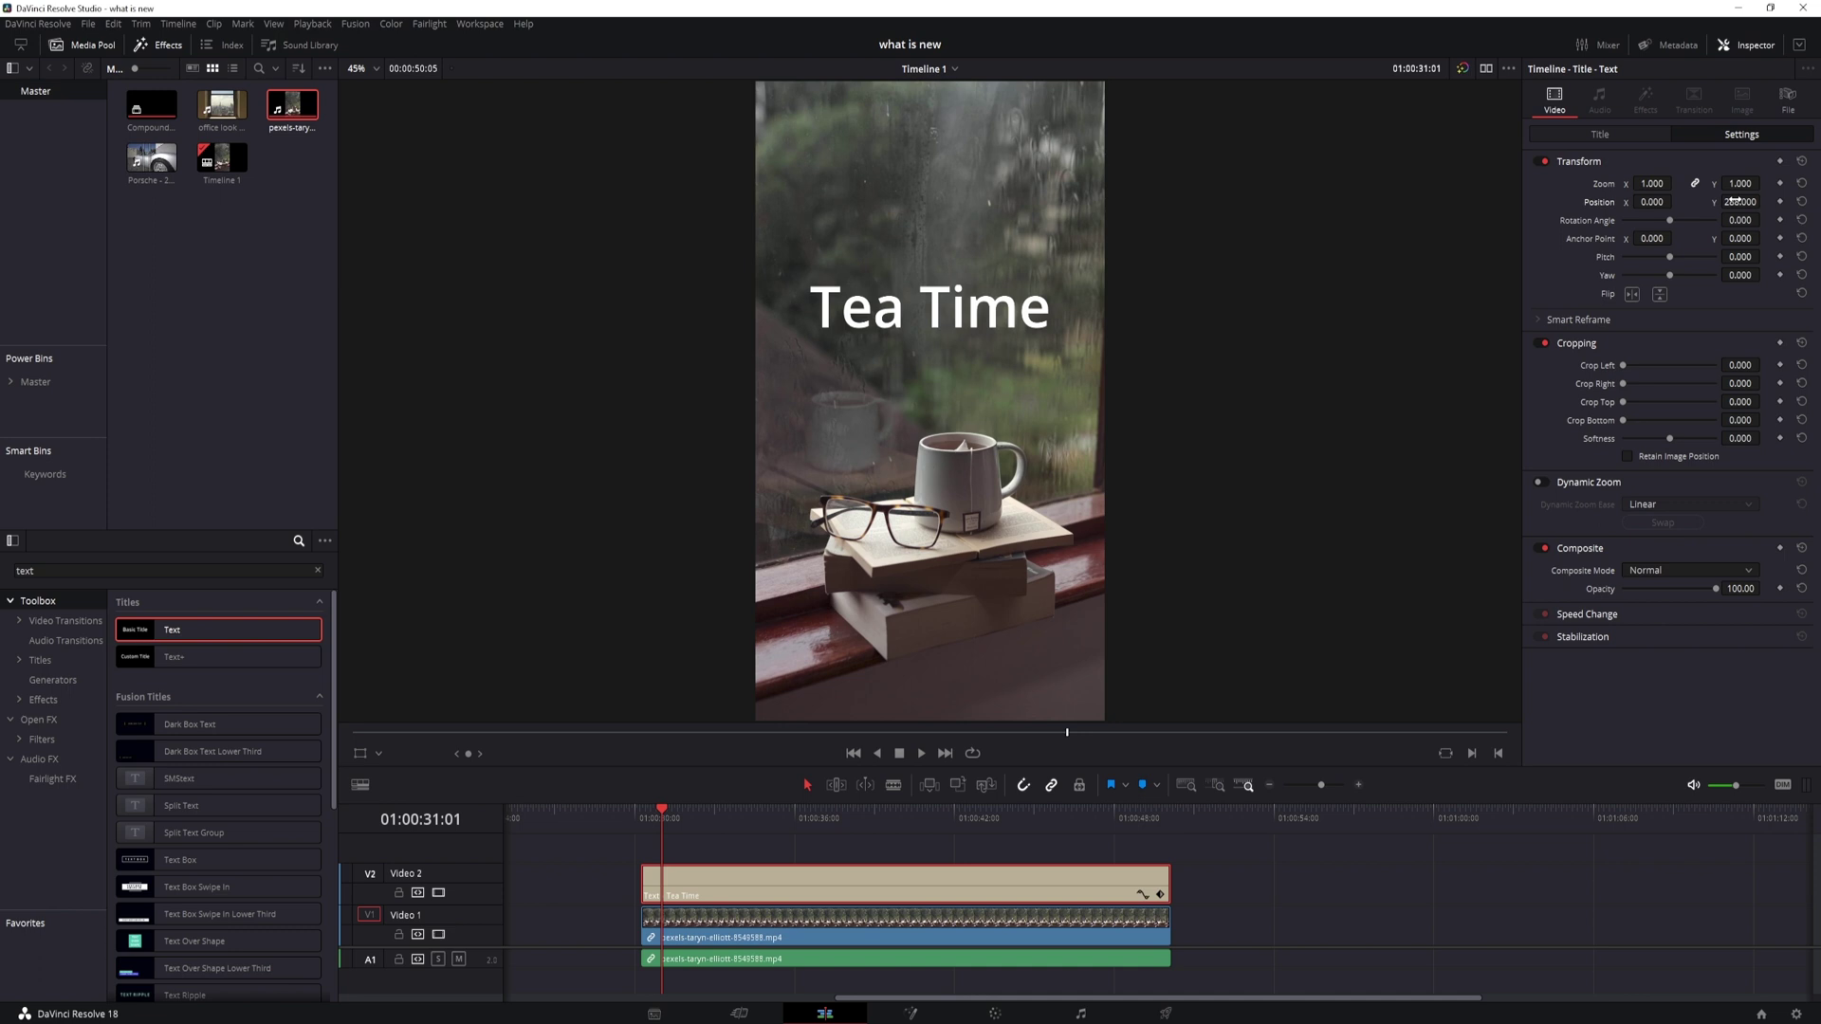
Split the title text onto two lines, "Tea" above "Time".
left_click(1601, 136)
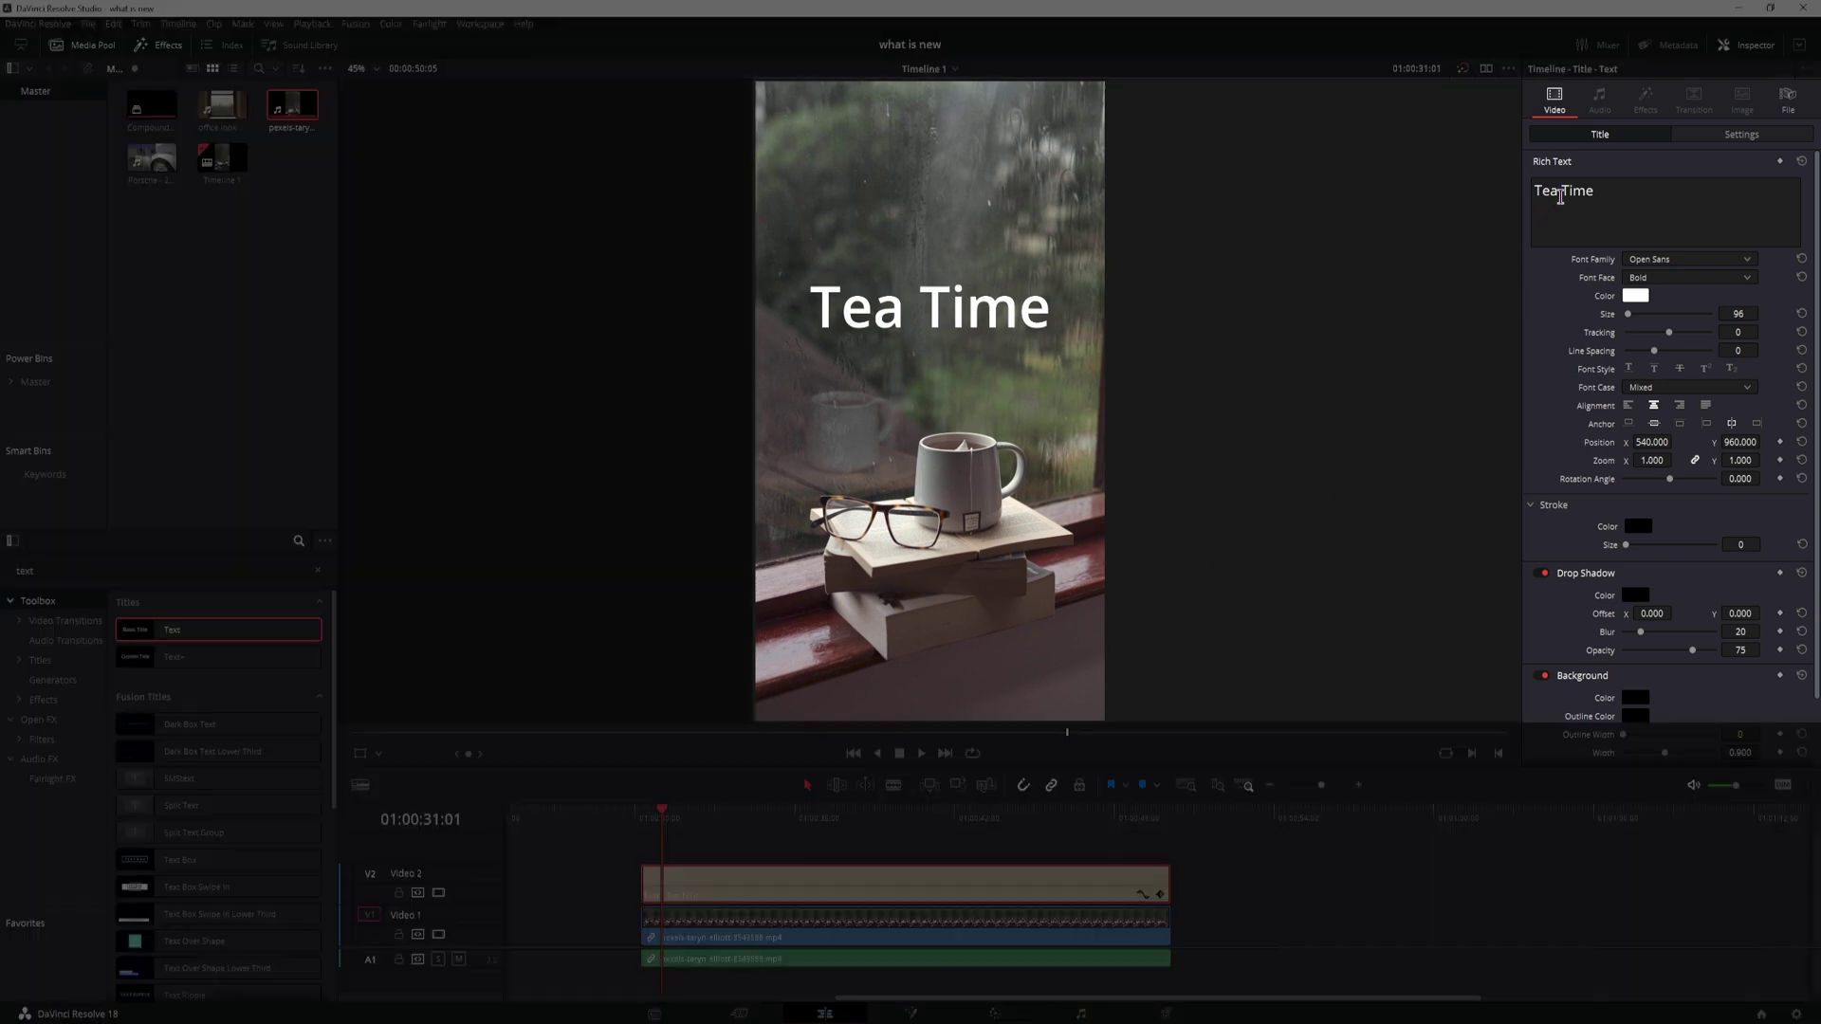
left_click(1560, 193)
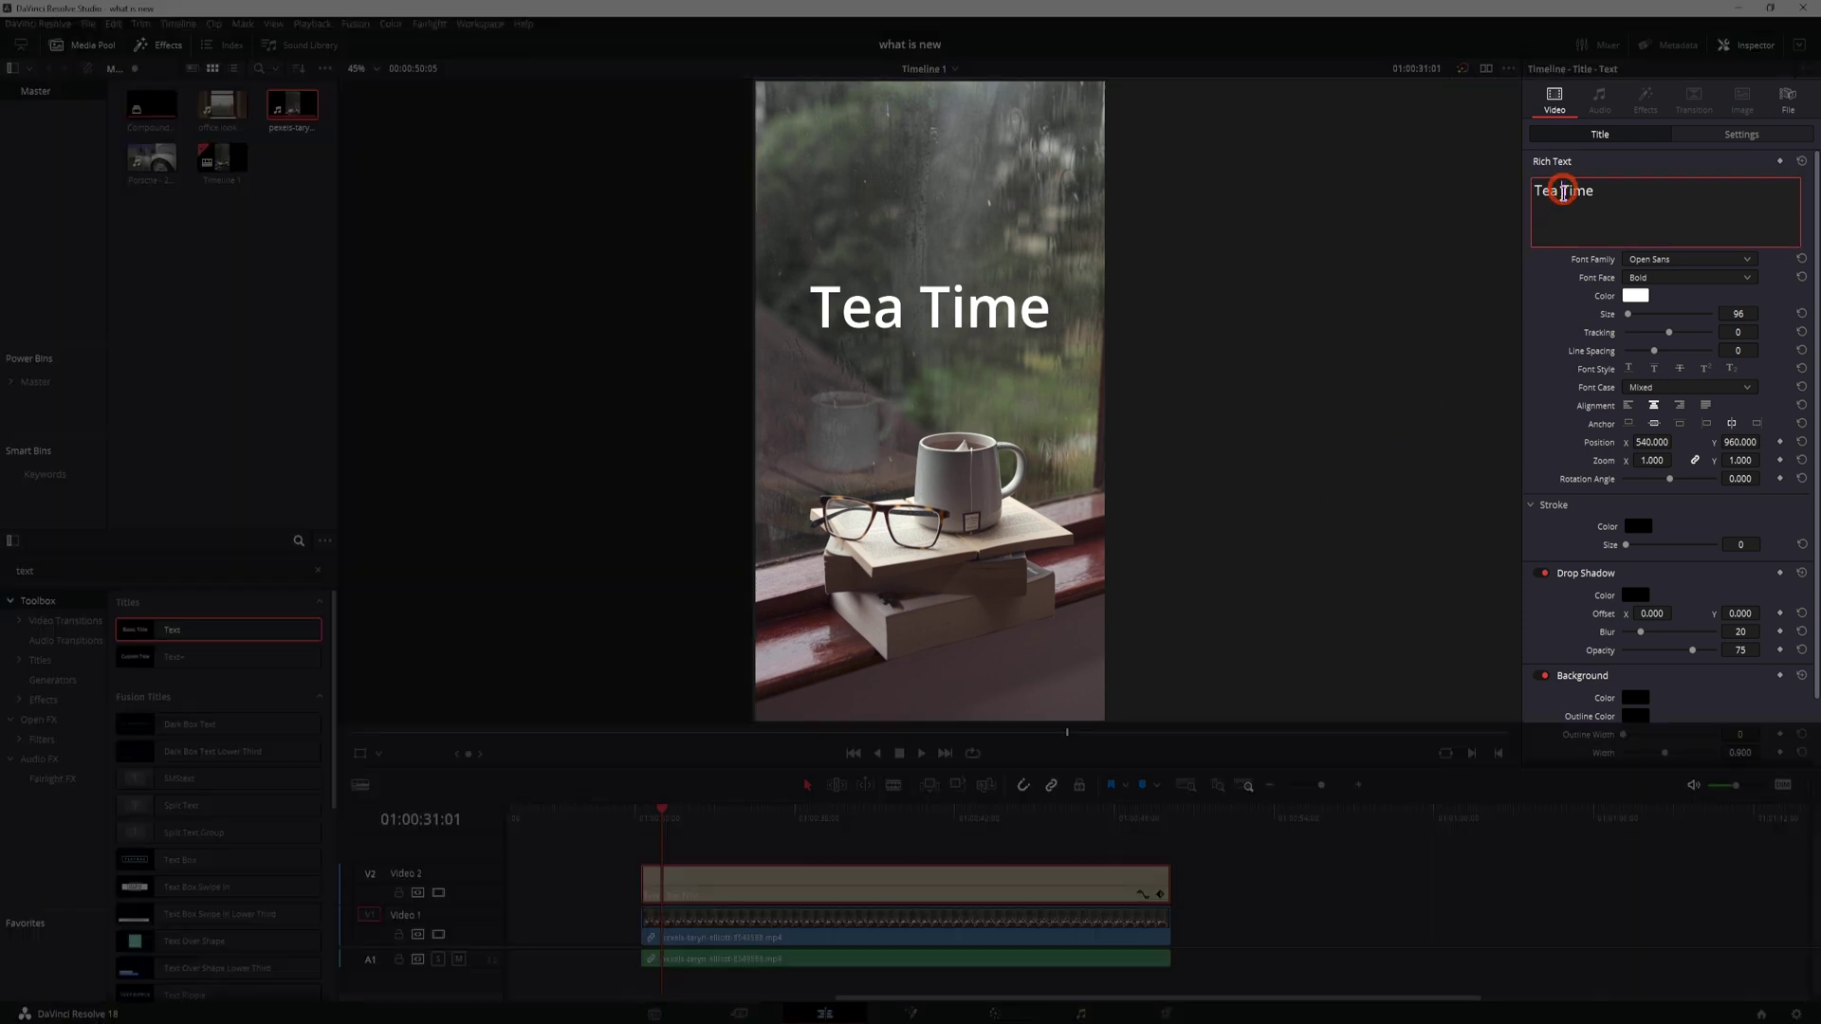
key("BackSpace")
key("Return")
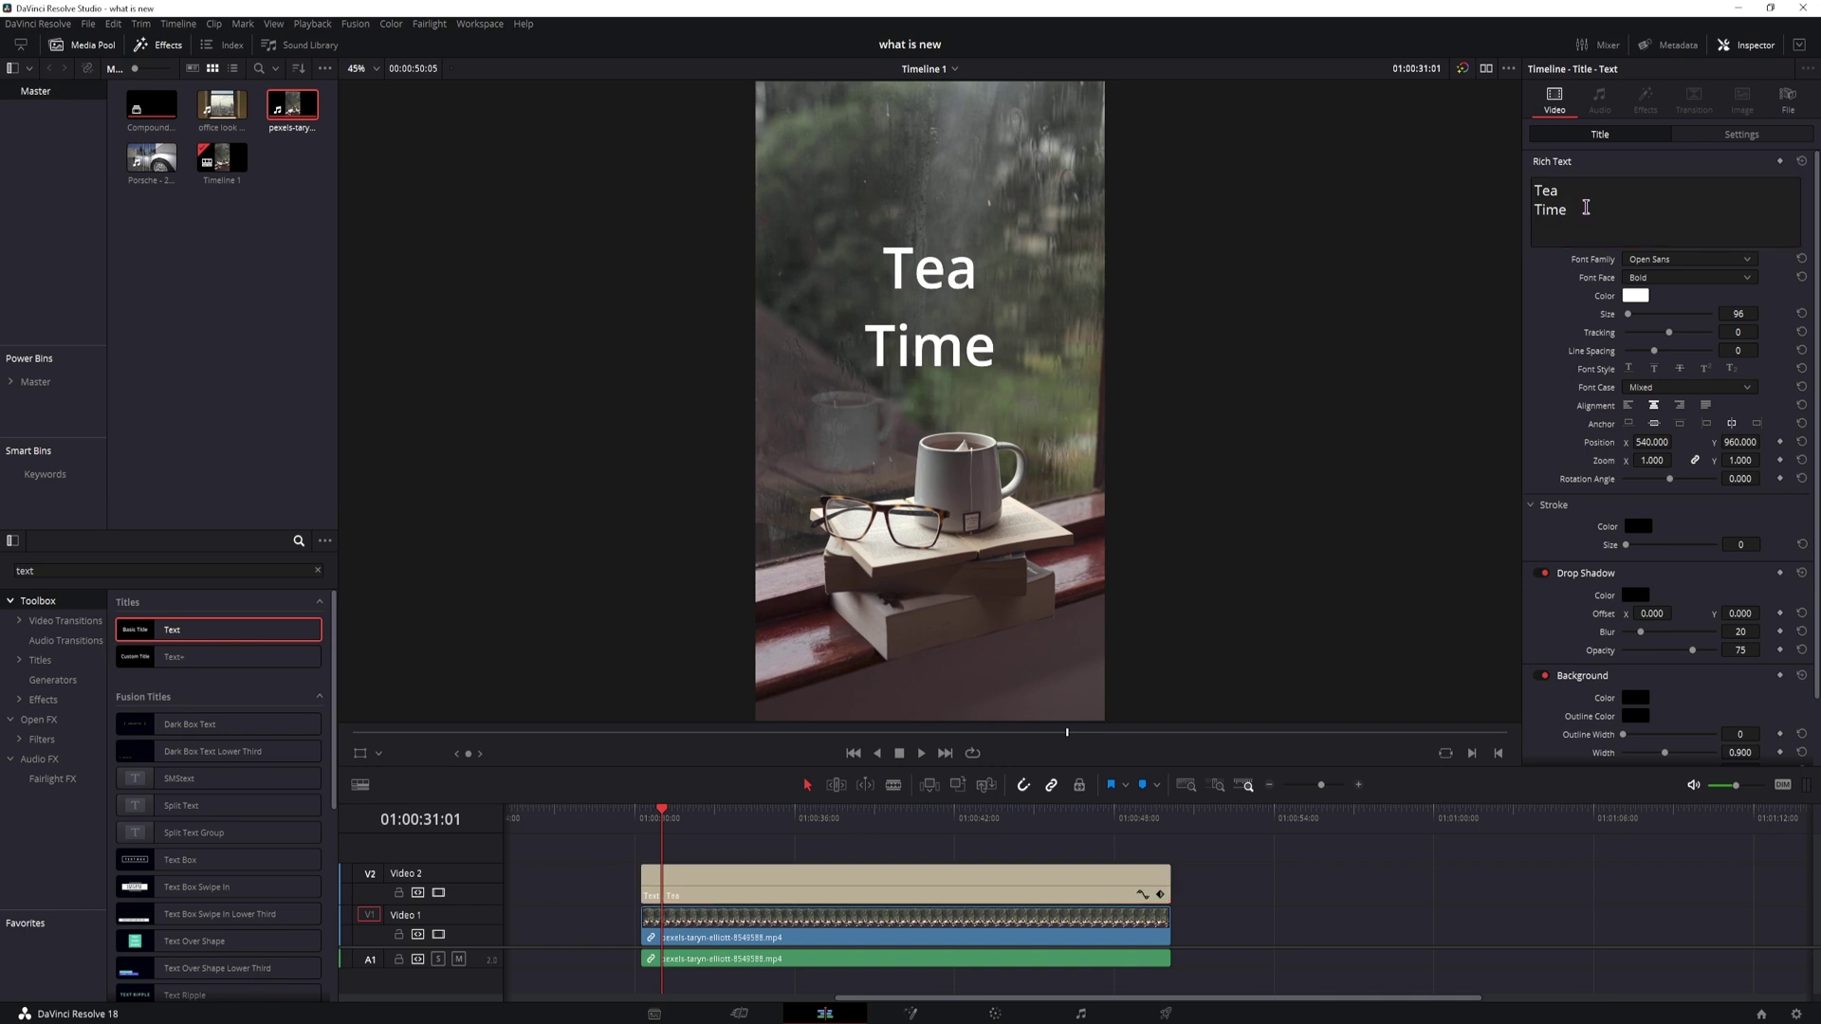
Try a yellow colour (#eacd3c) on the word "Time" only, and set it back to white.
left_click_drag(1585, 208, 1496, 216)
left_click(1644, 298)
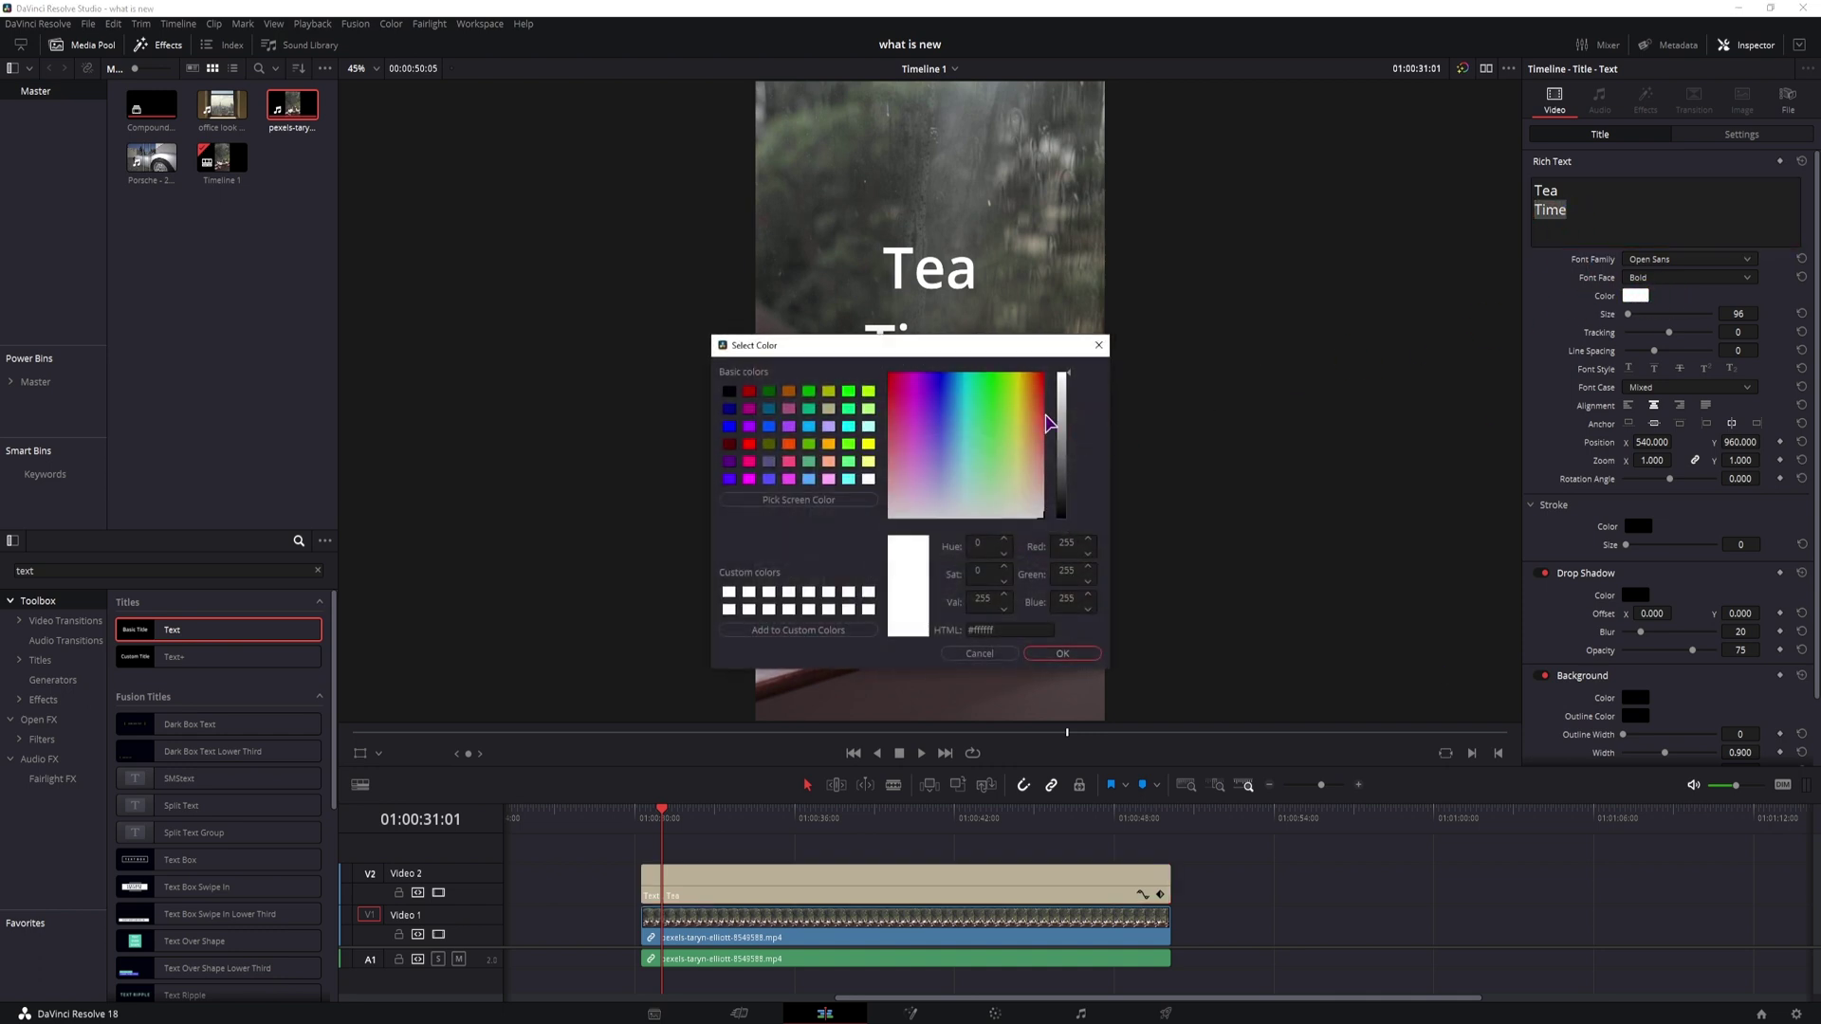
left_click(1022, 409)
left_click_drag(1023, 356, 1388, 366)
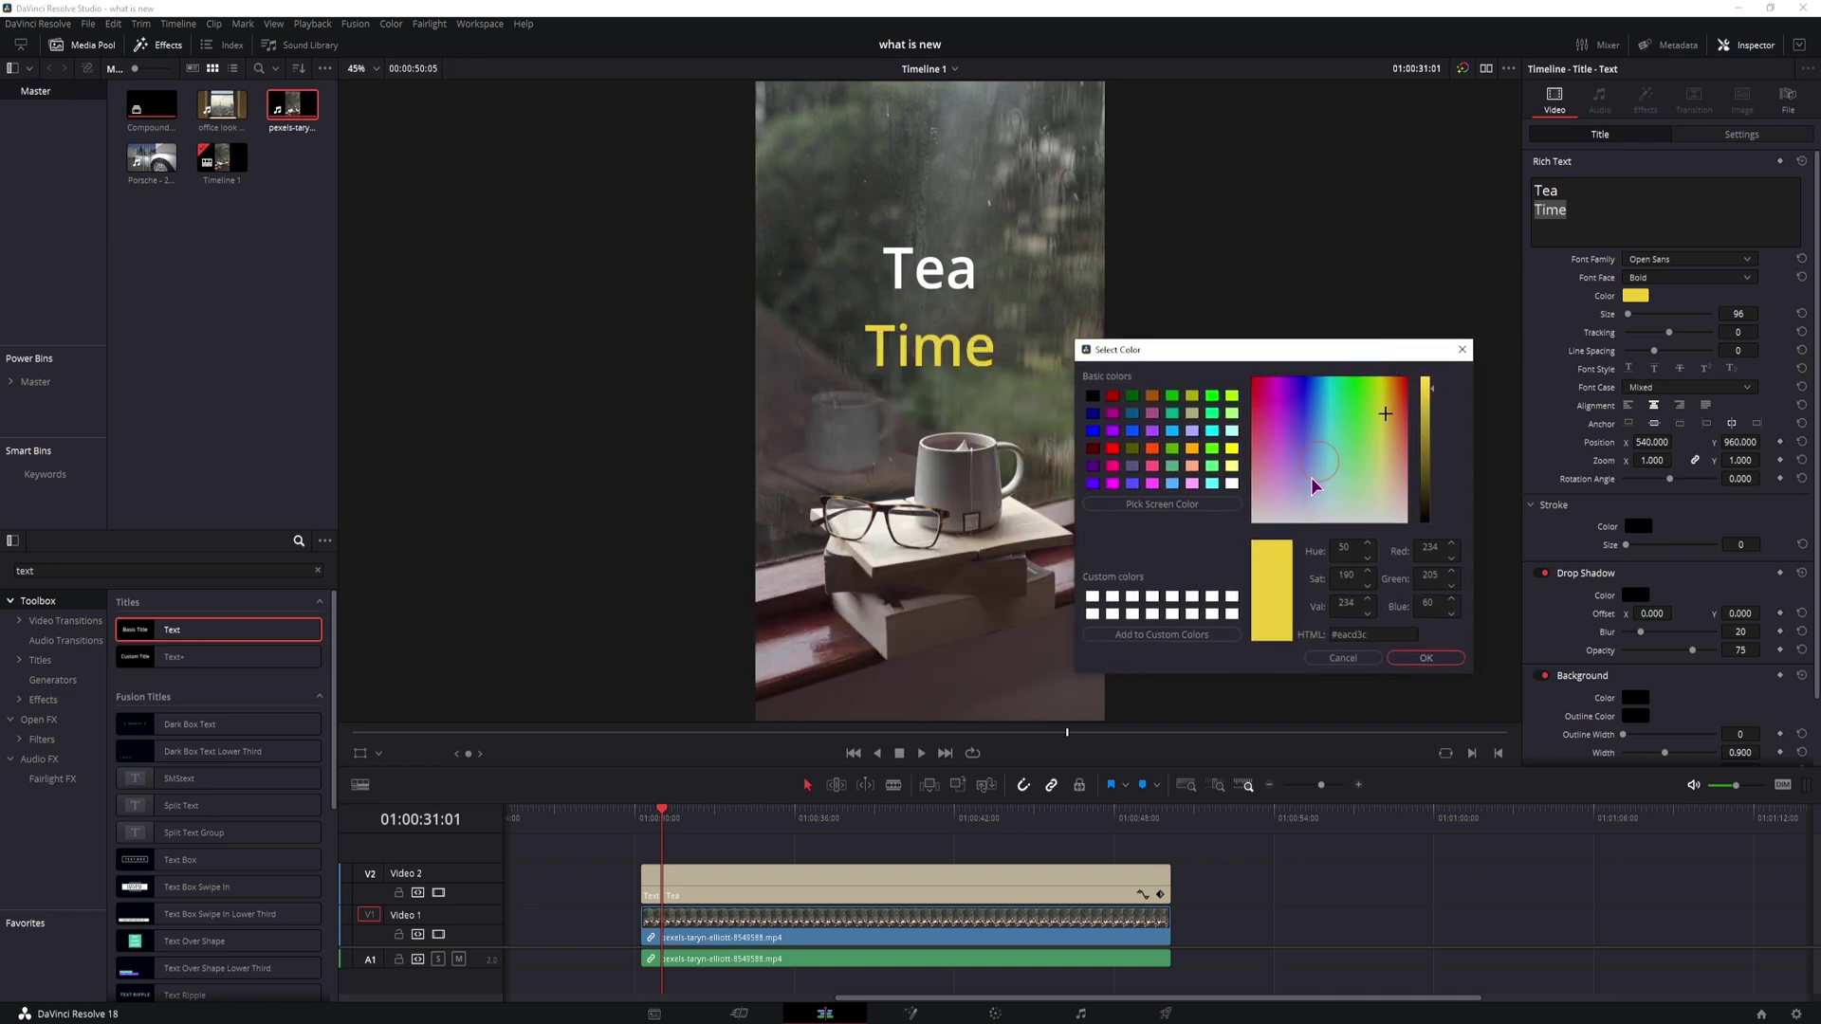
left_click(1092, 614)
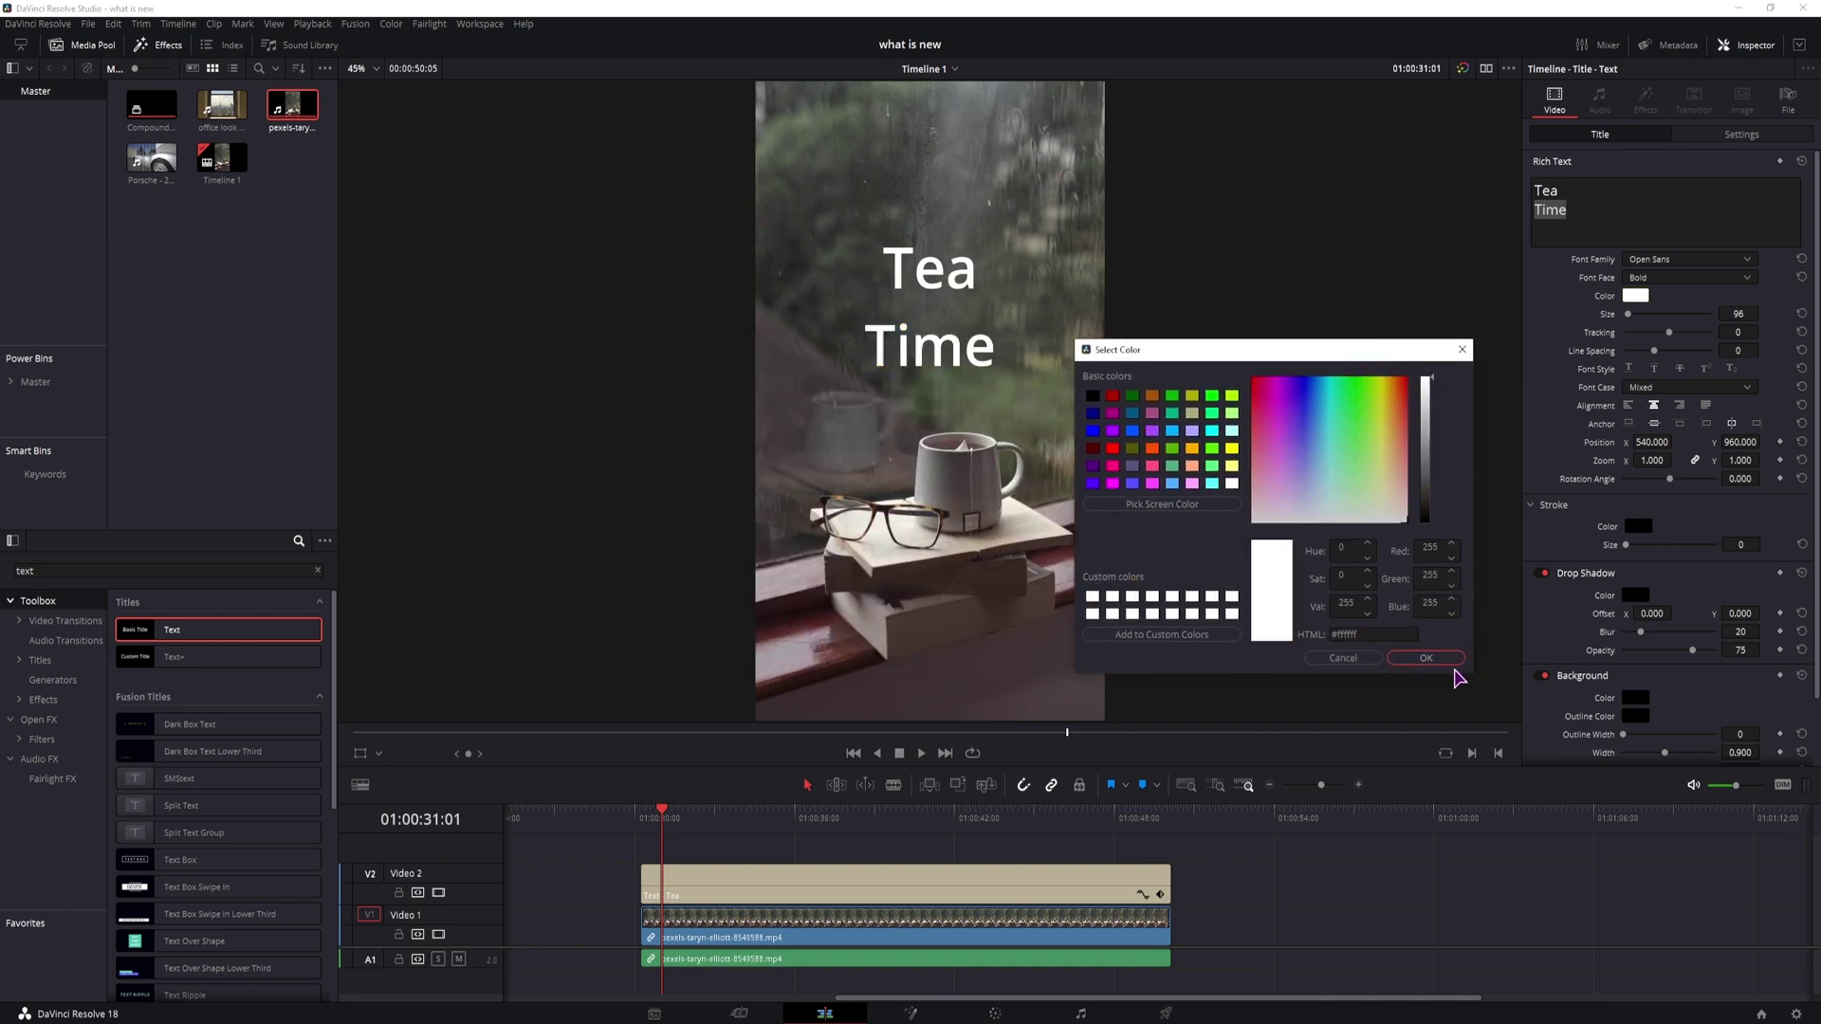
left_click(1425, 658)
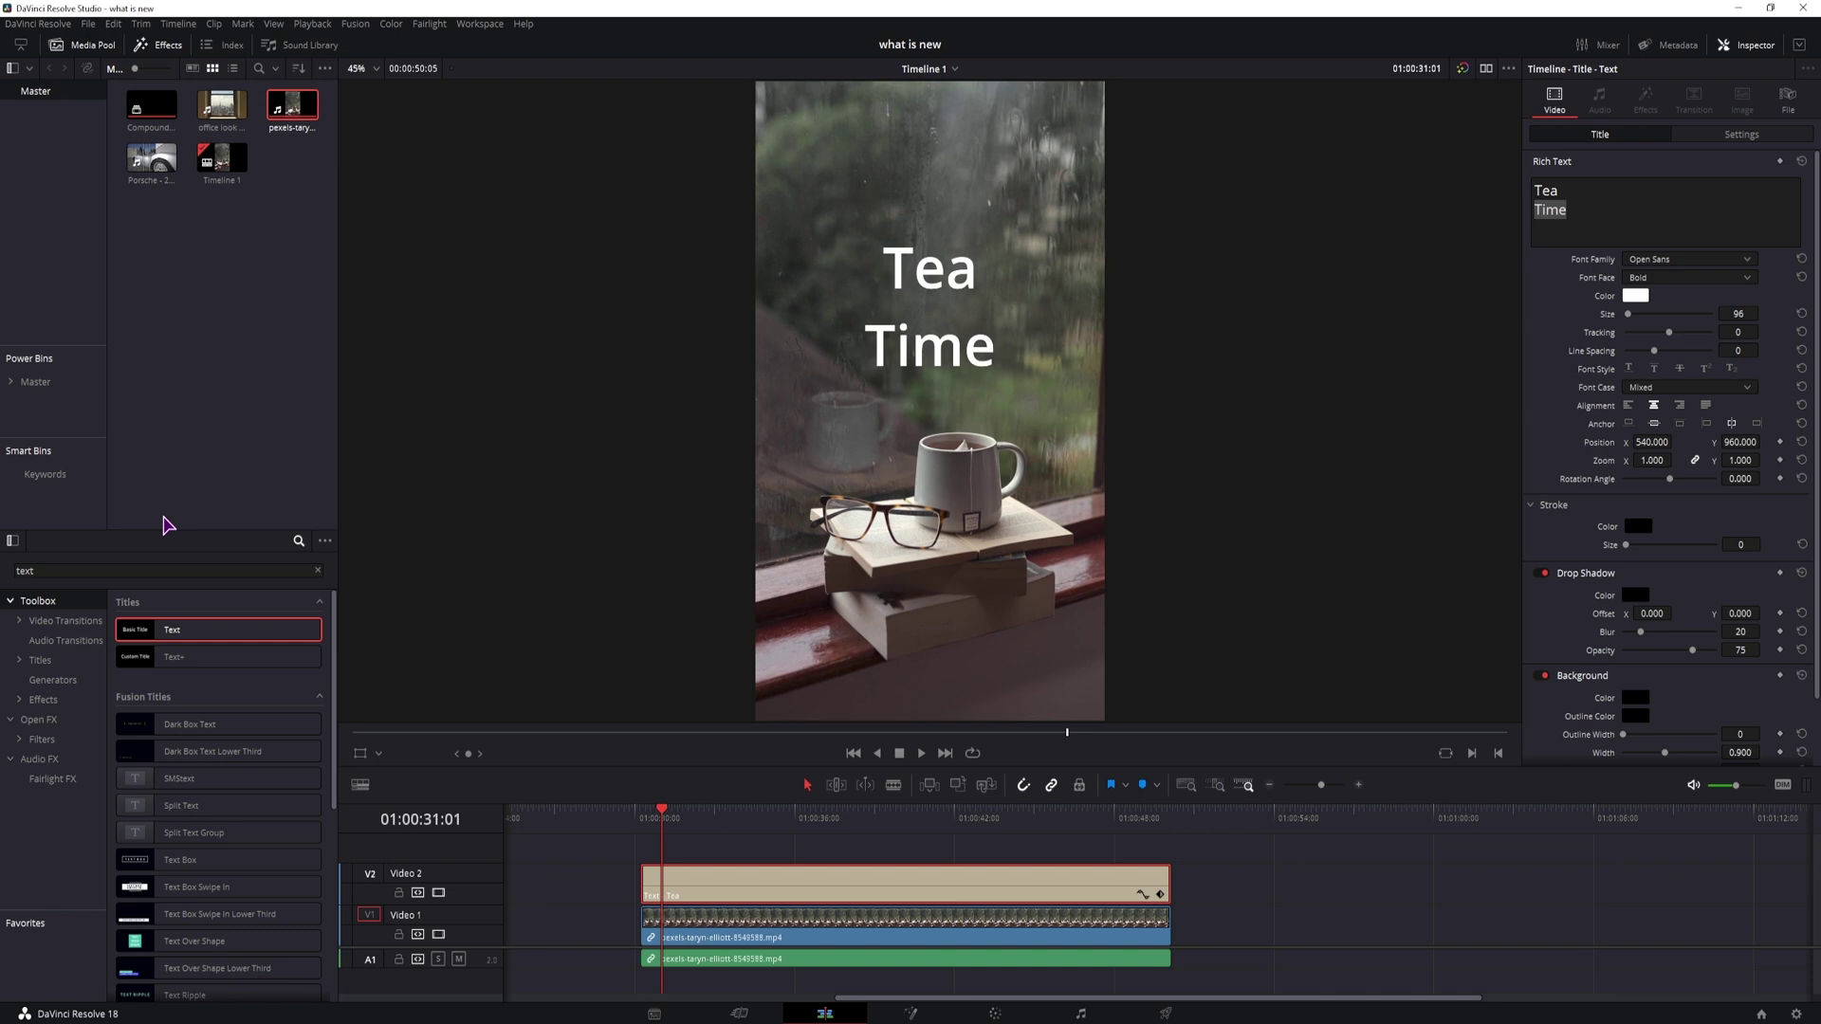
Search the Open FX effects for "trans" and try to apply the Transform effect to the title clip.
left_click(138, 571)
type("trans")
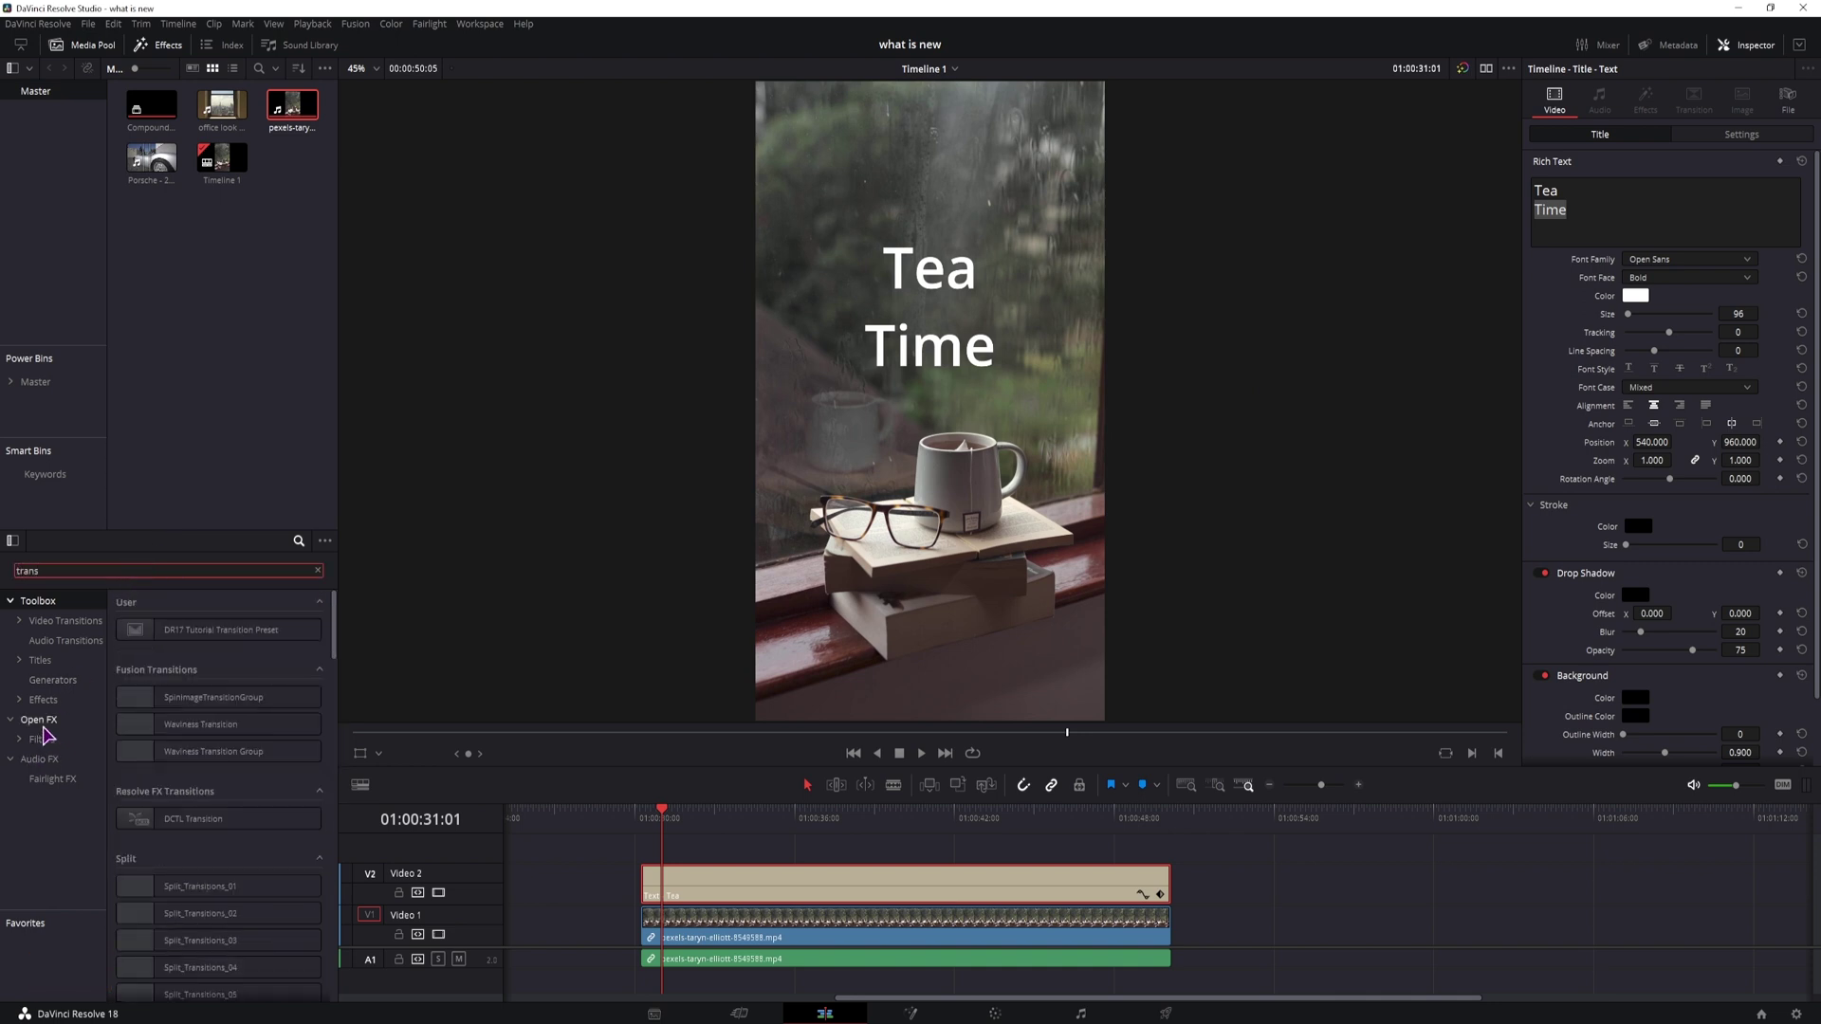
left_click(38, 720)
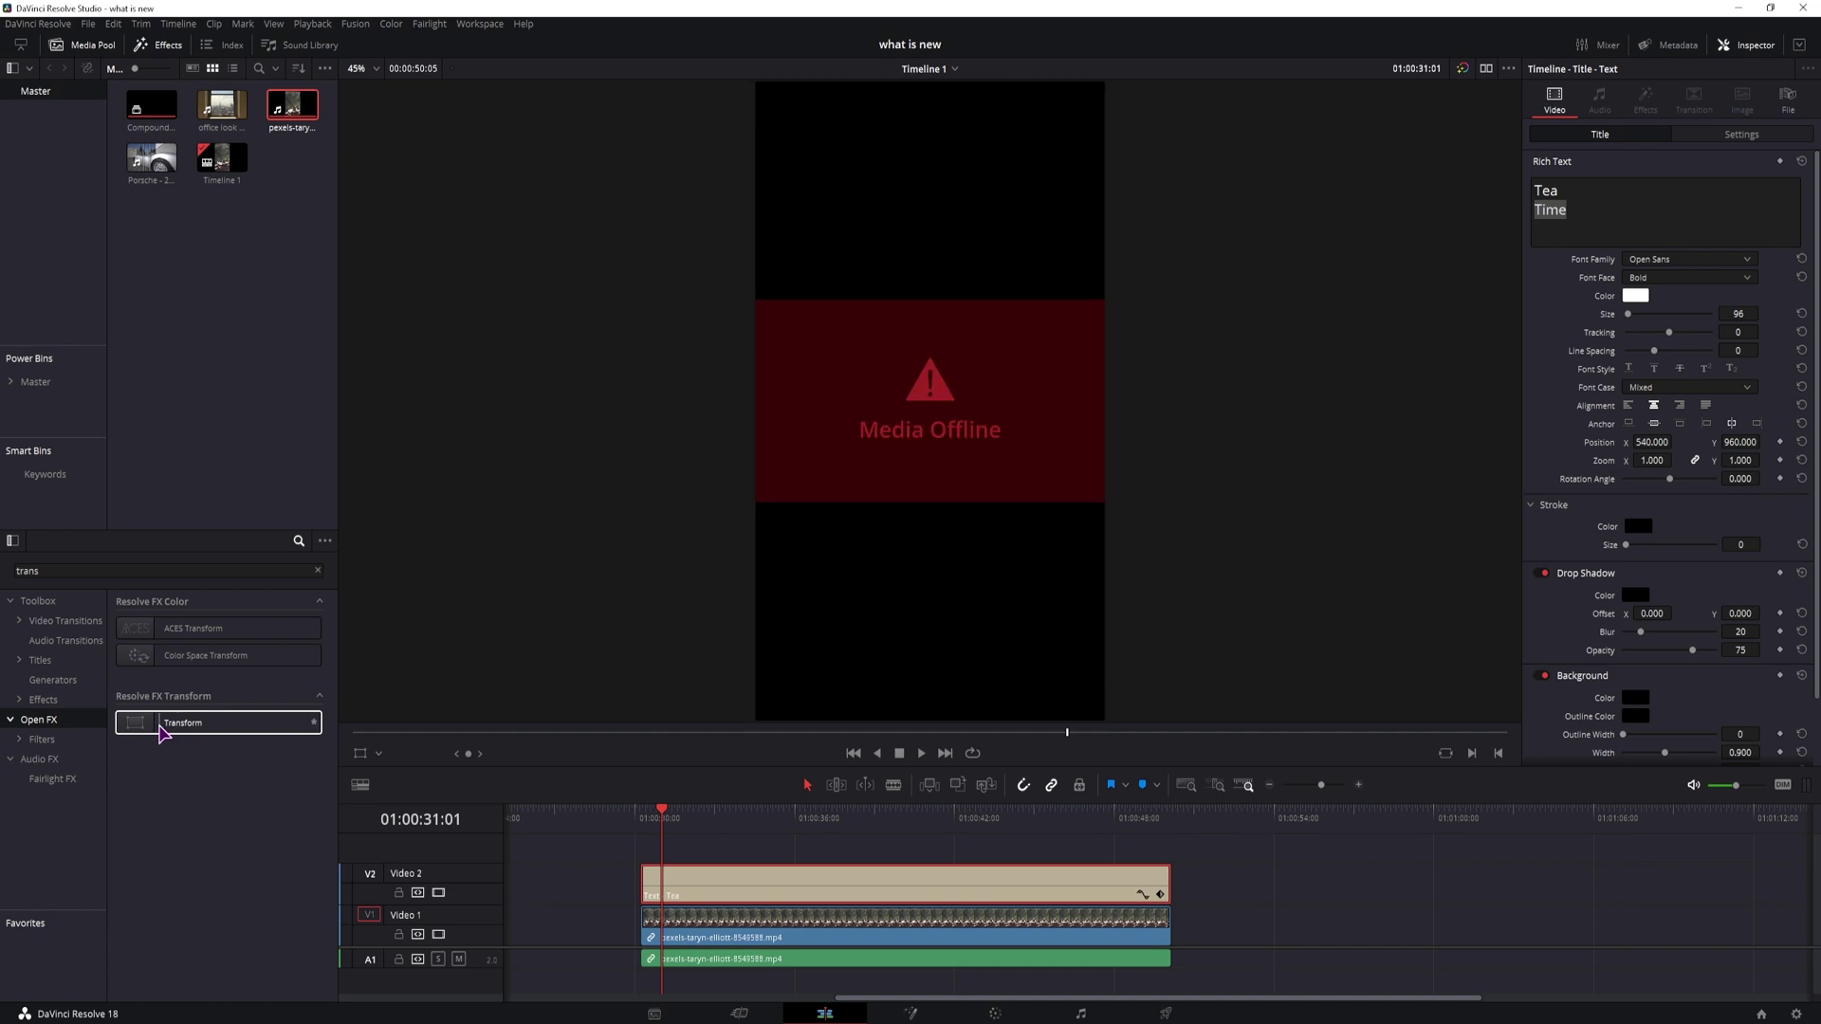
left_click_drag(162, 731, 712, 901)
left_click_drag(244, 734, 767, 898)
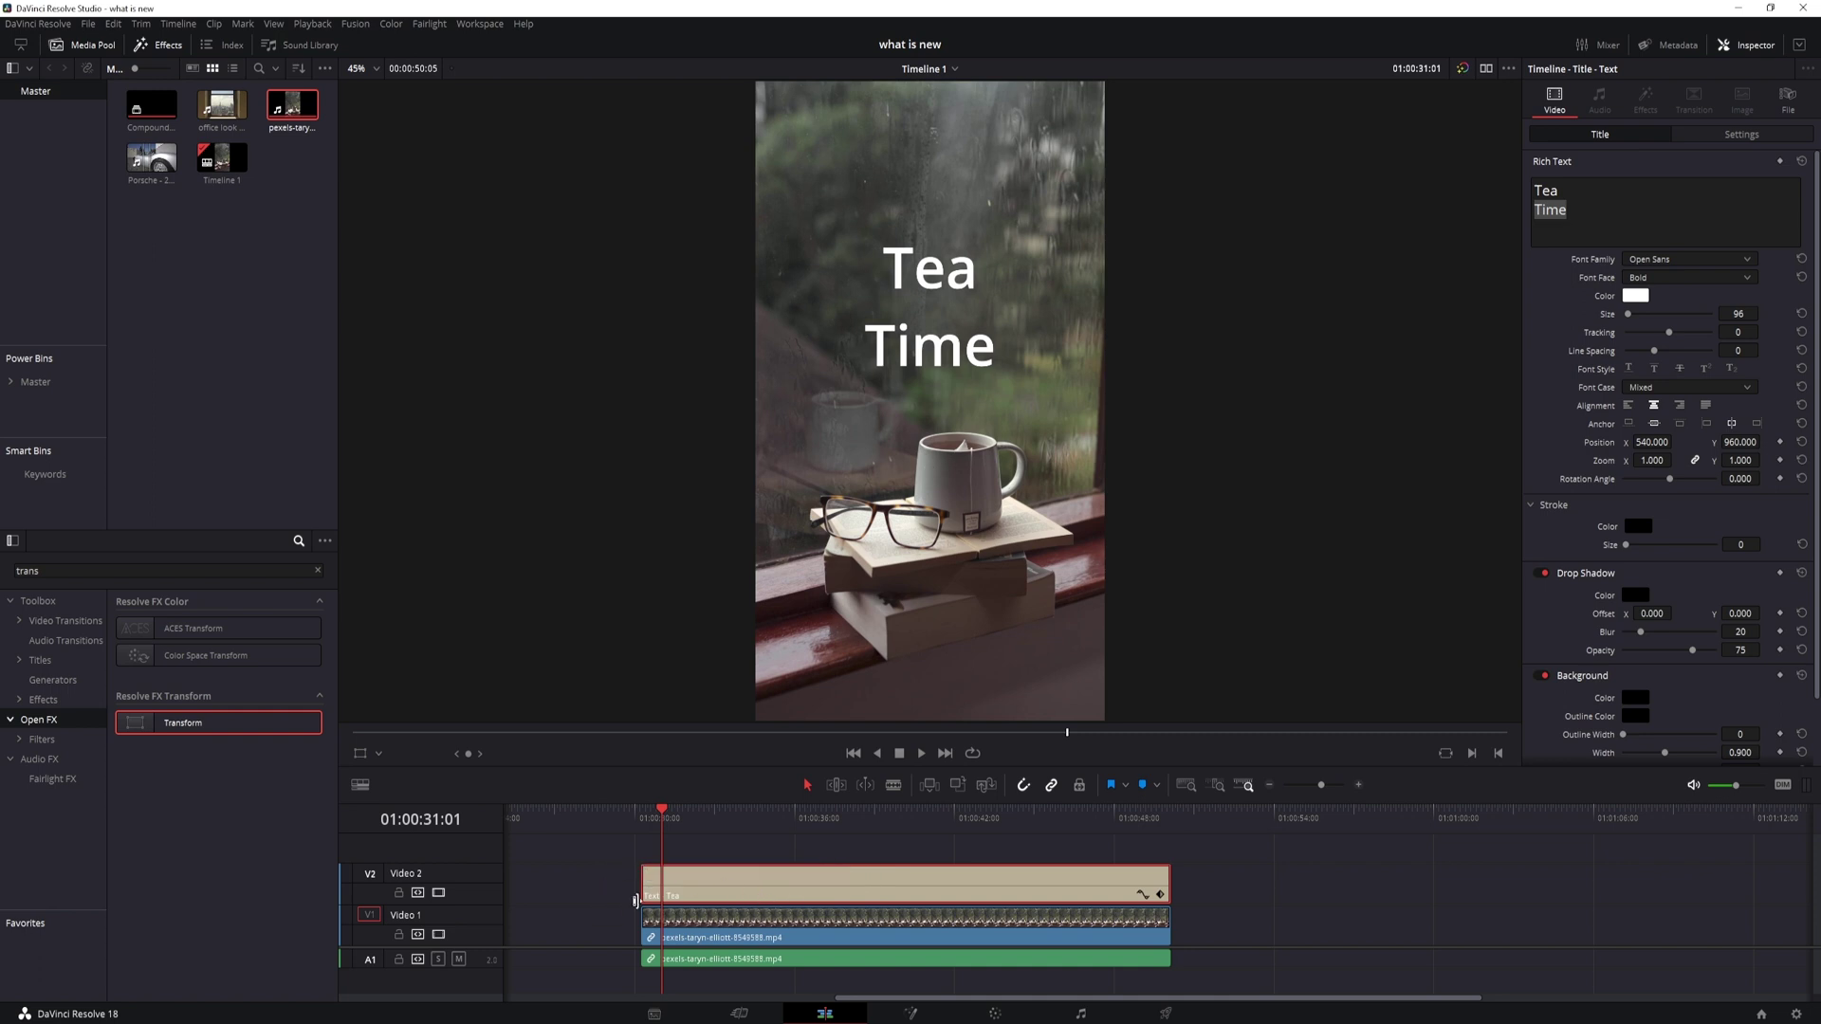
Convert the title clip into a compound clip with the default name and apply the Transform effect to it.
right_click(688, 892)
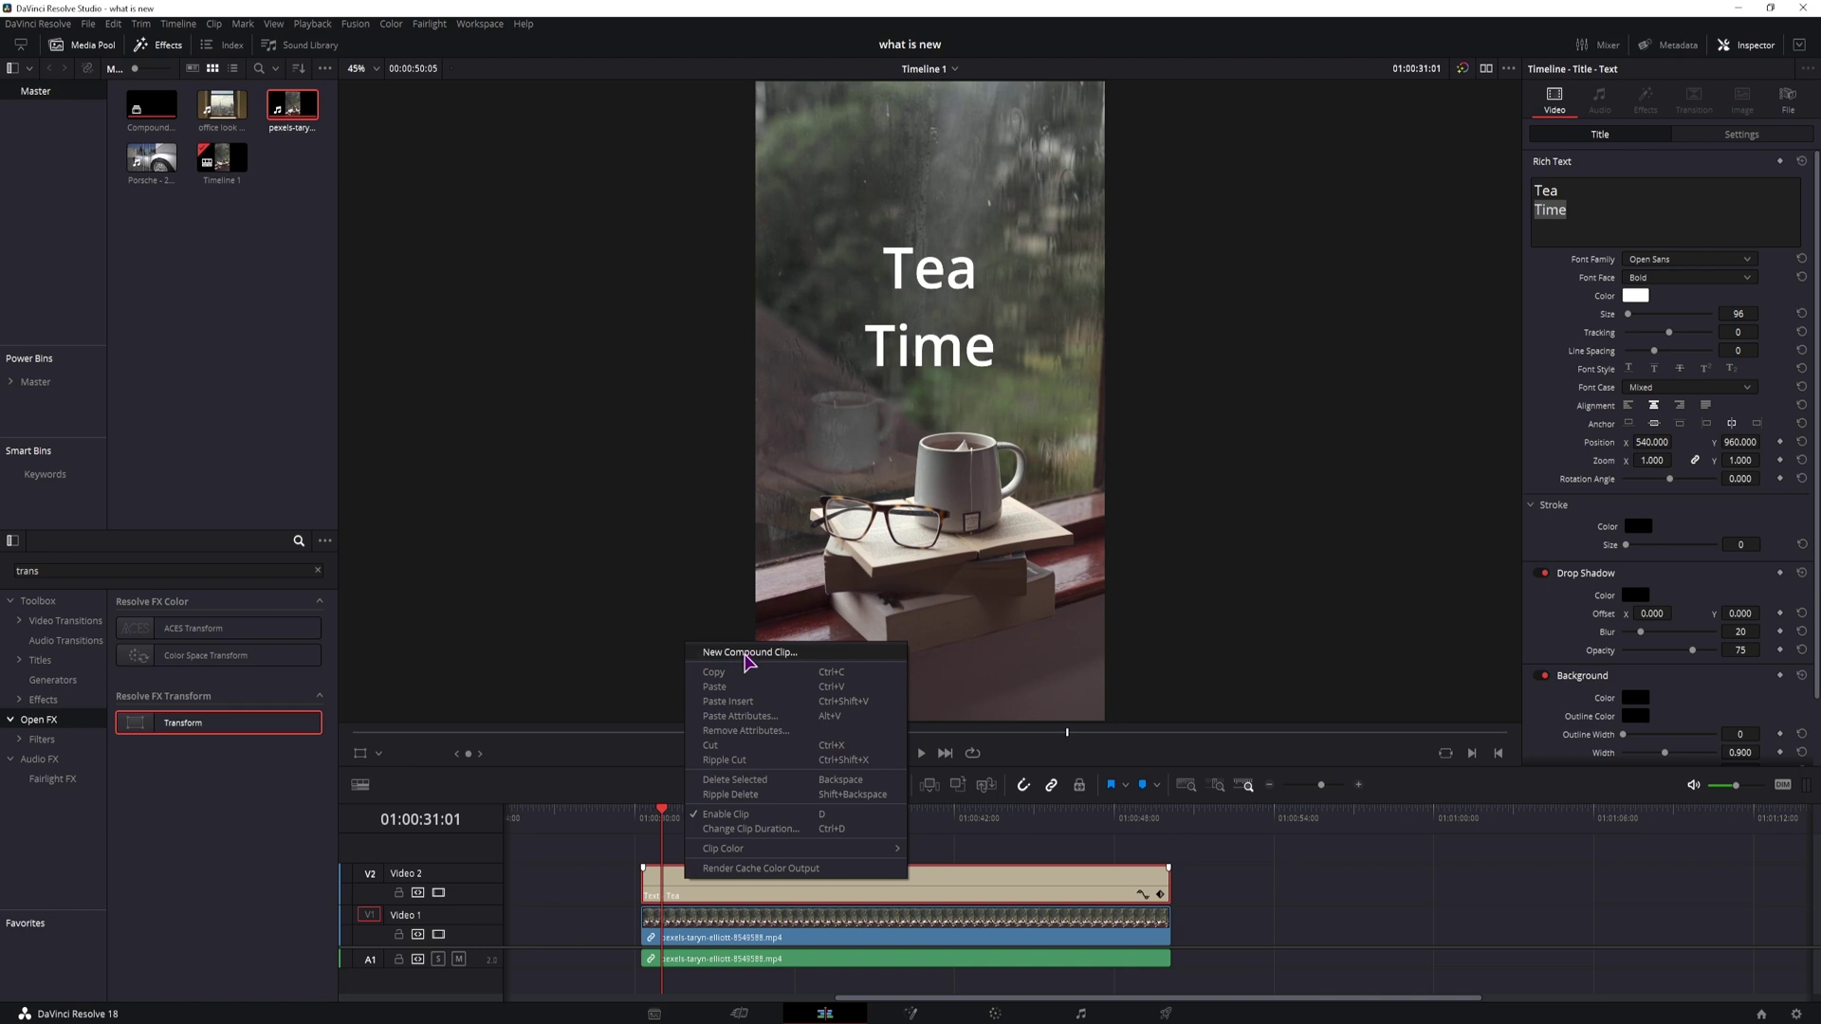
left_click(745, 653)
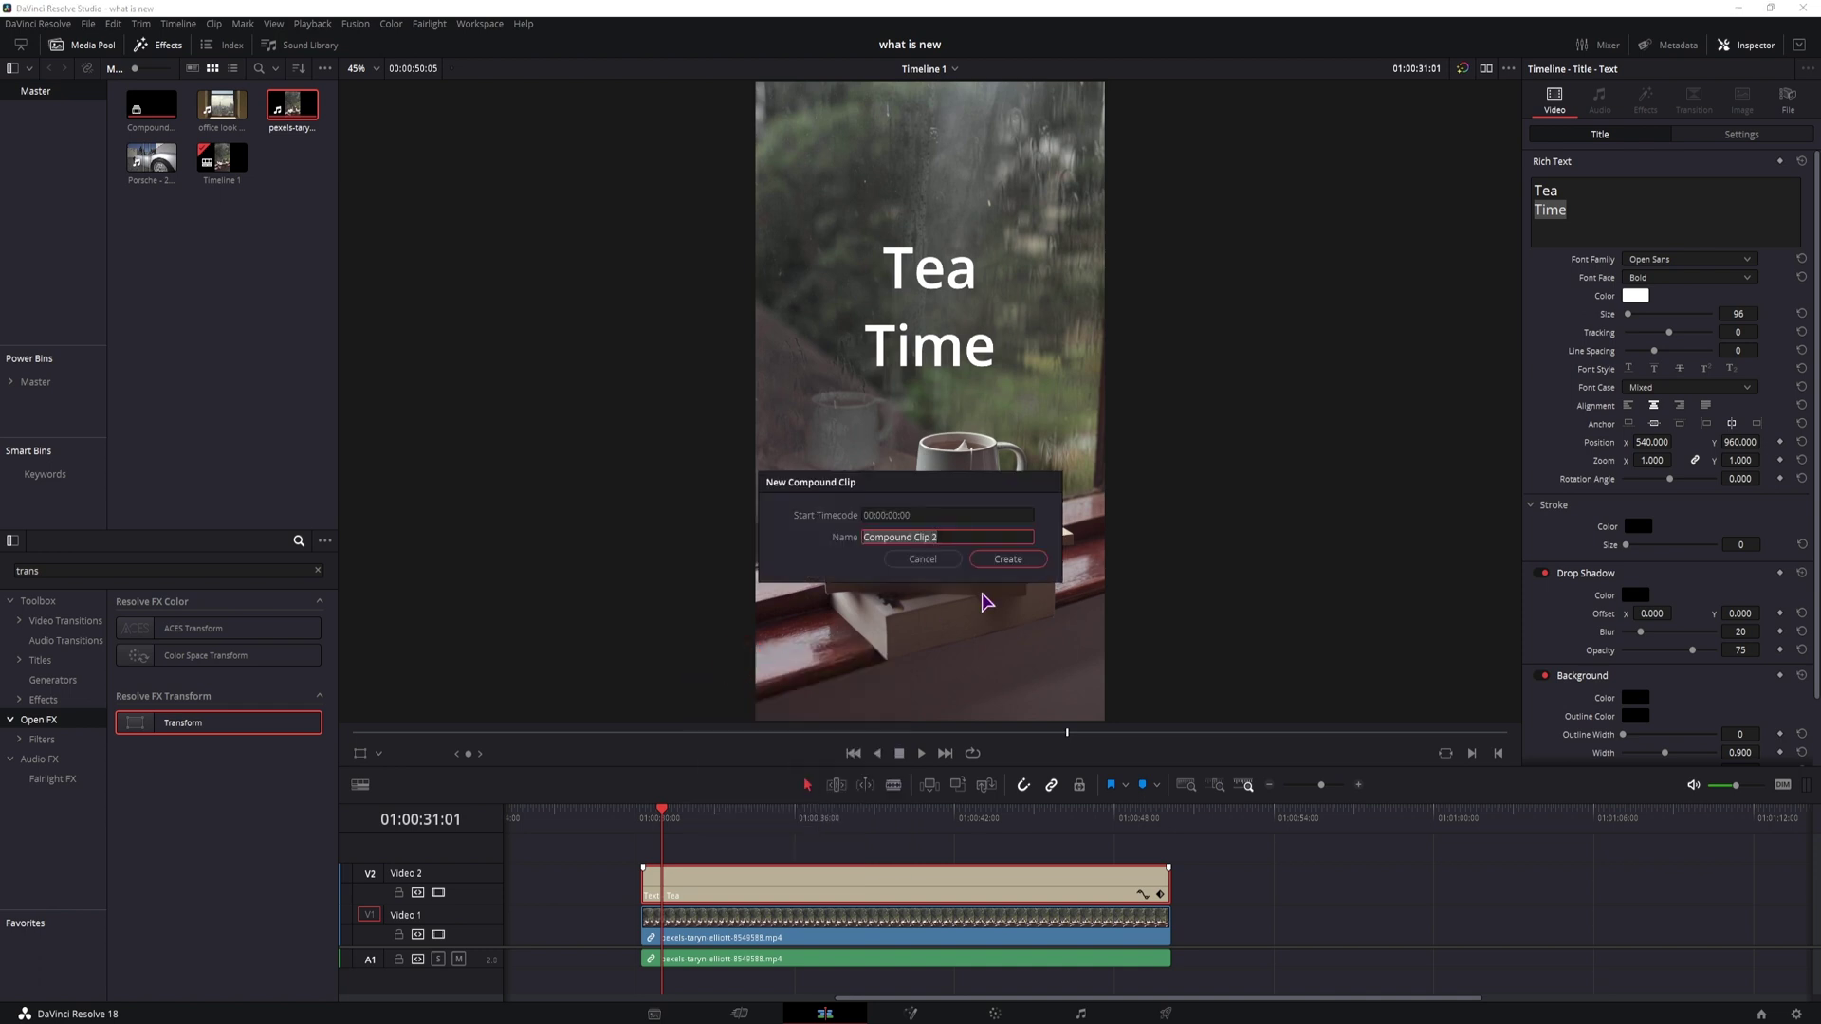
left_click(1010, 564)
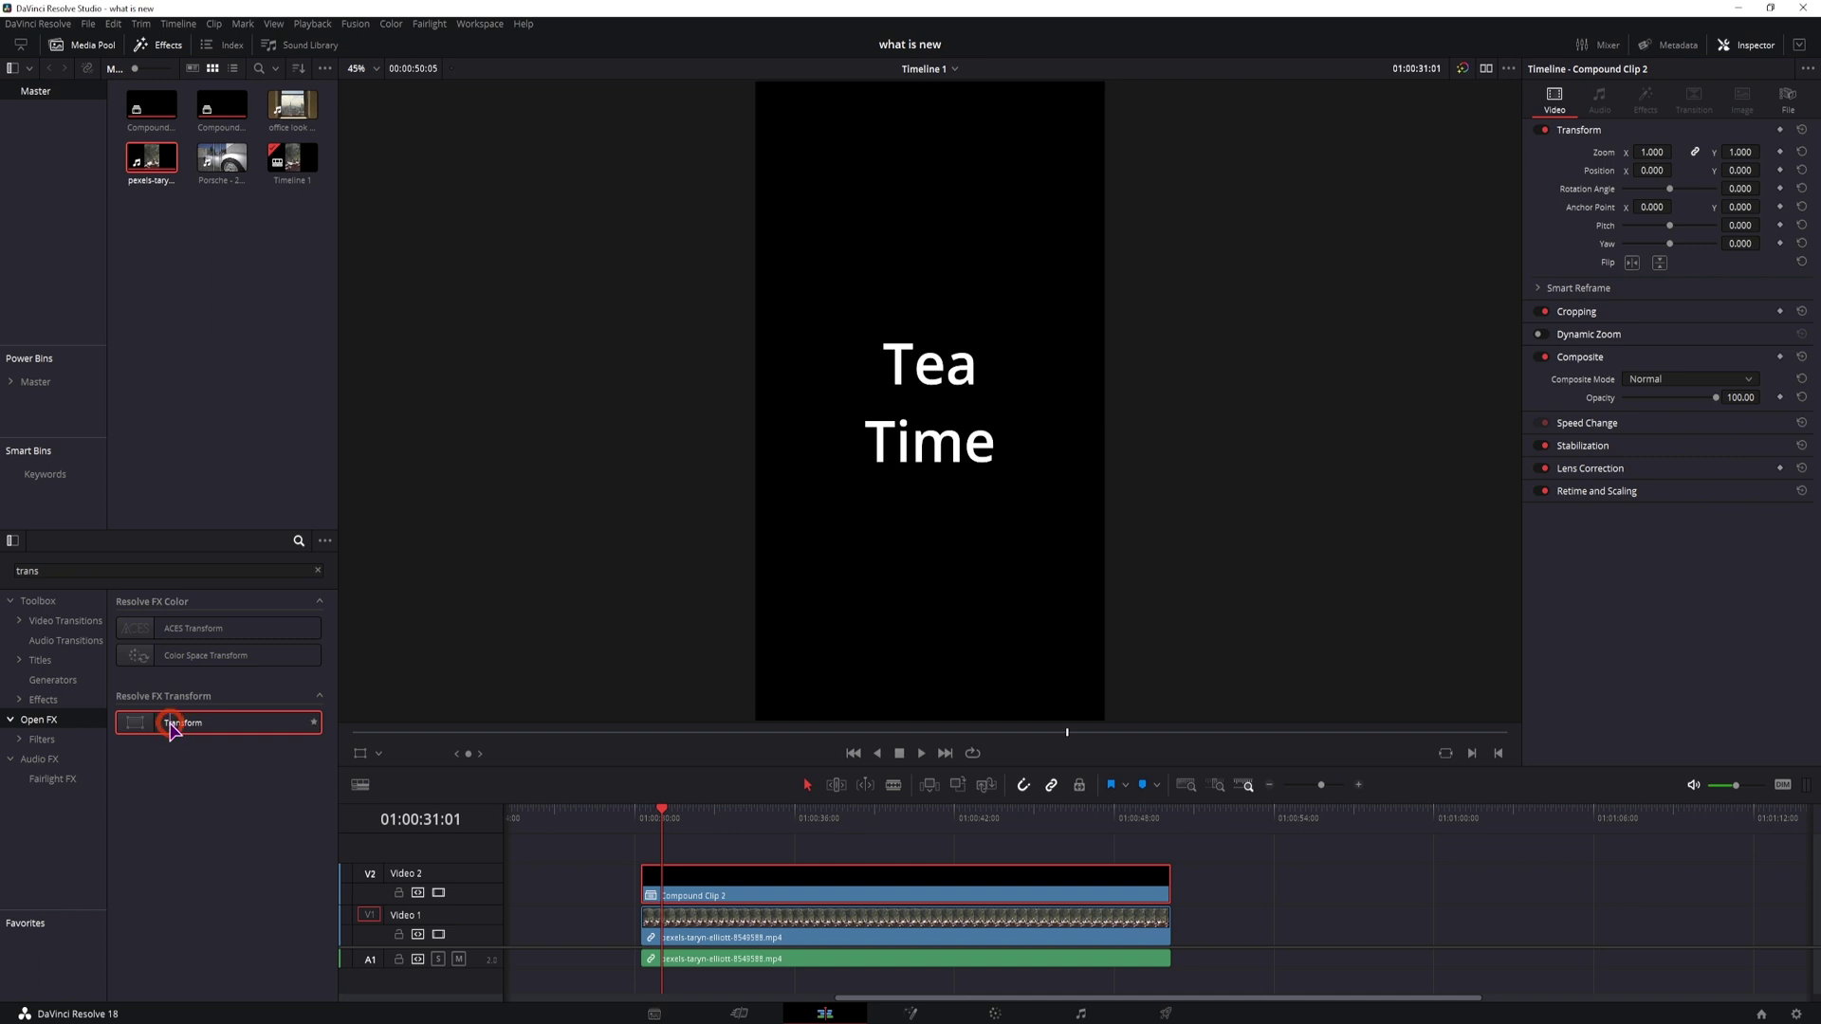
left_click_drag(170, 727, 763, 889)
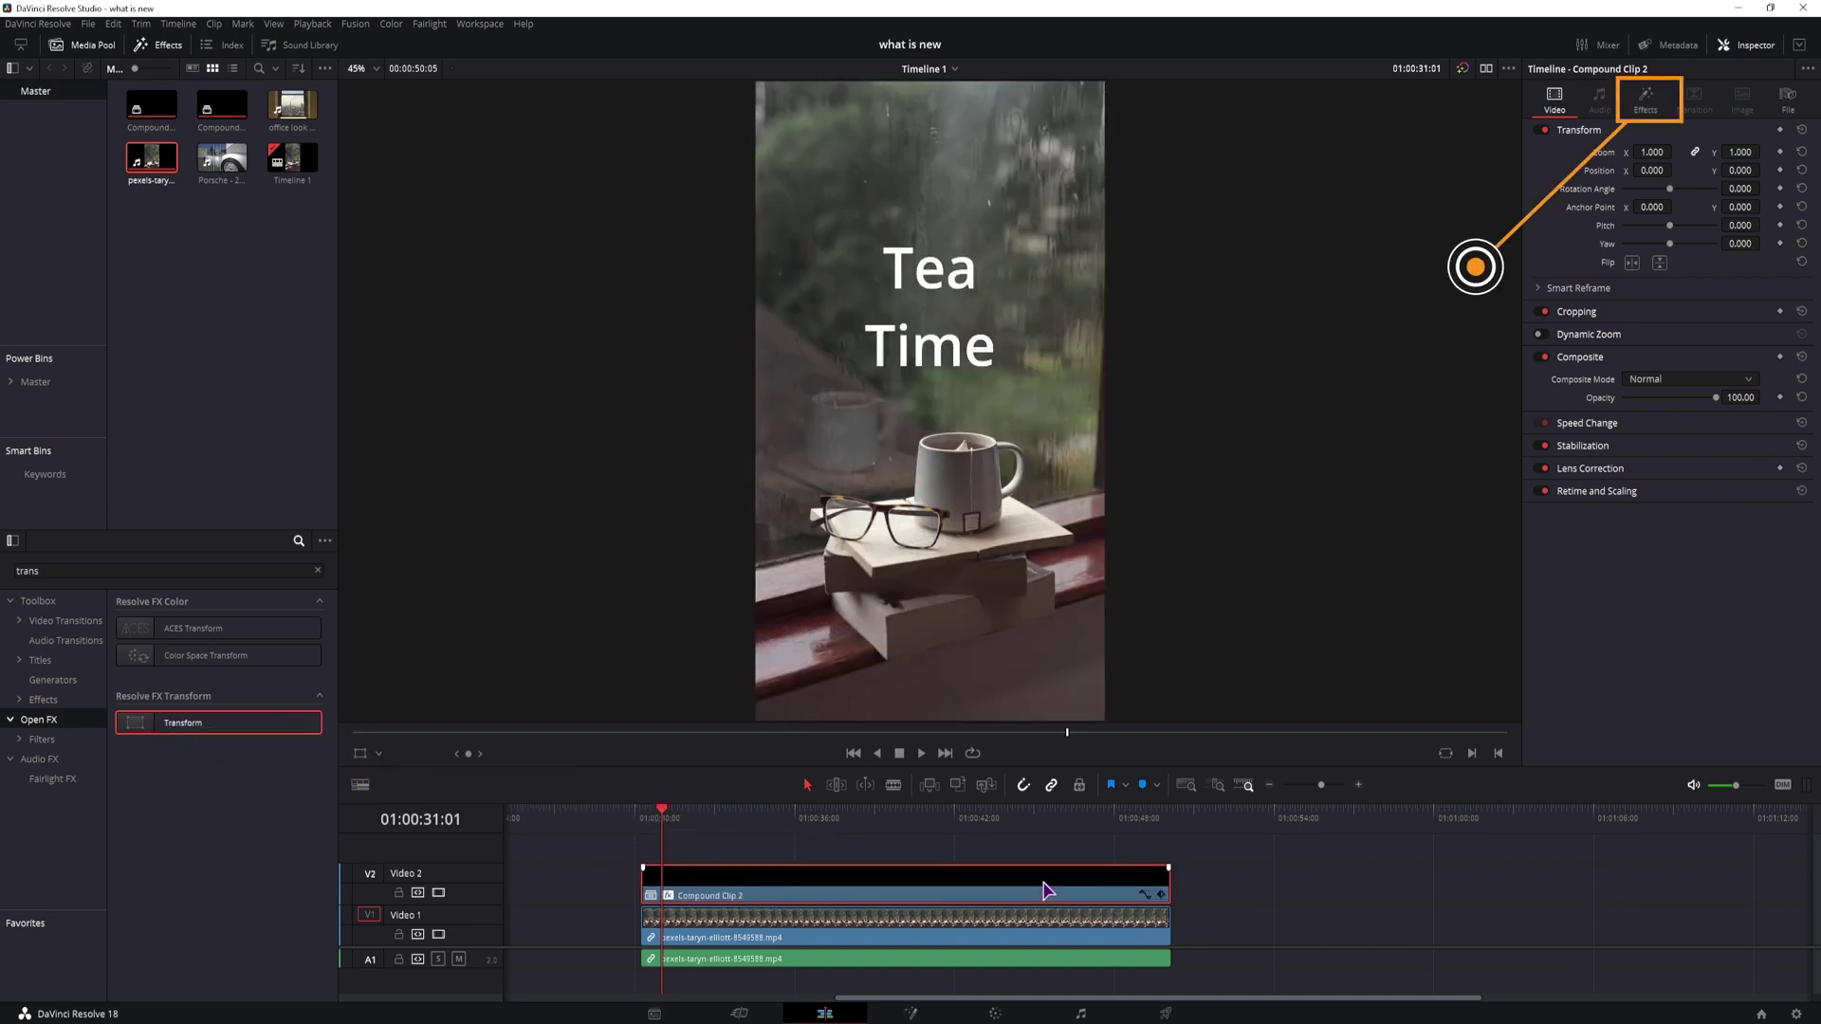
Set the Transform effect's control mode to Interactive - Canvas and turn on the Open FX Overlay in the viewer.
left_click(1650, 98)
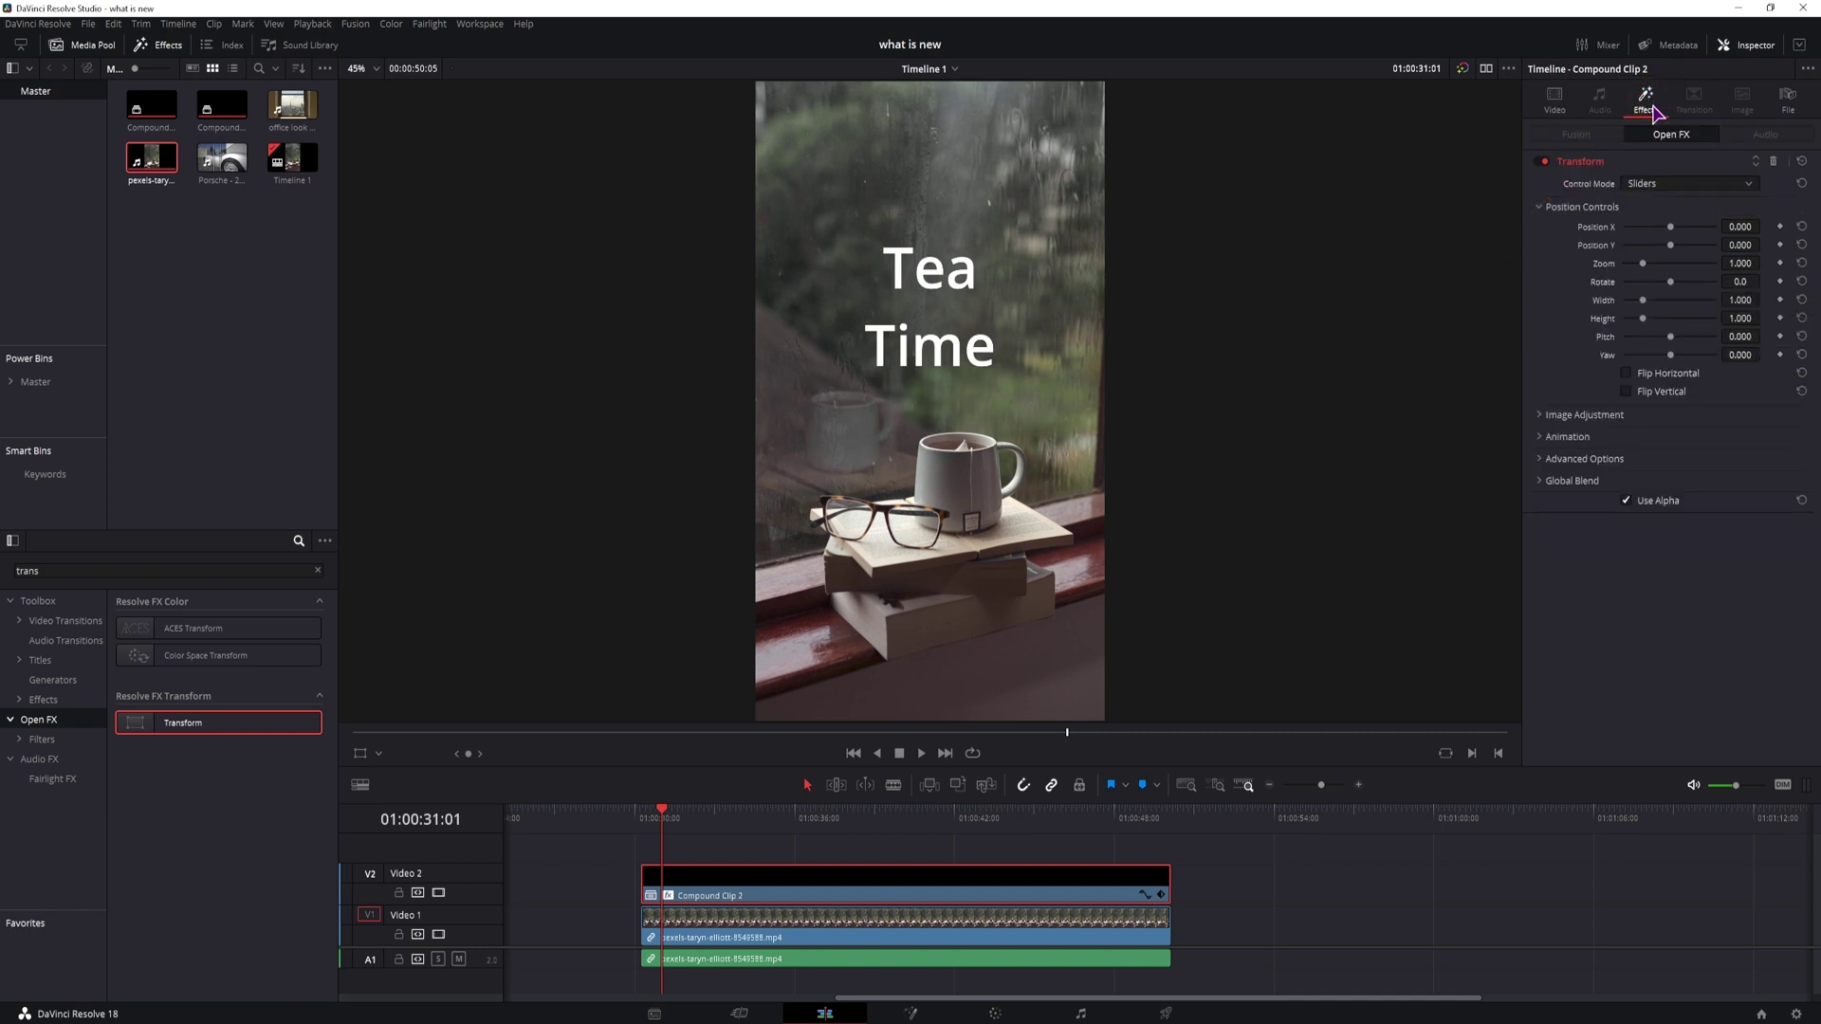
left_click(1655, 190)
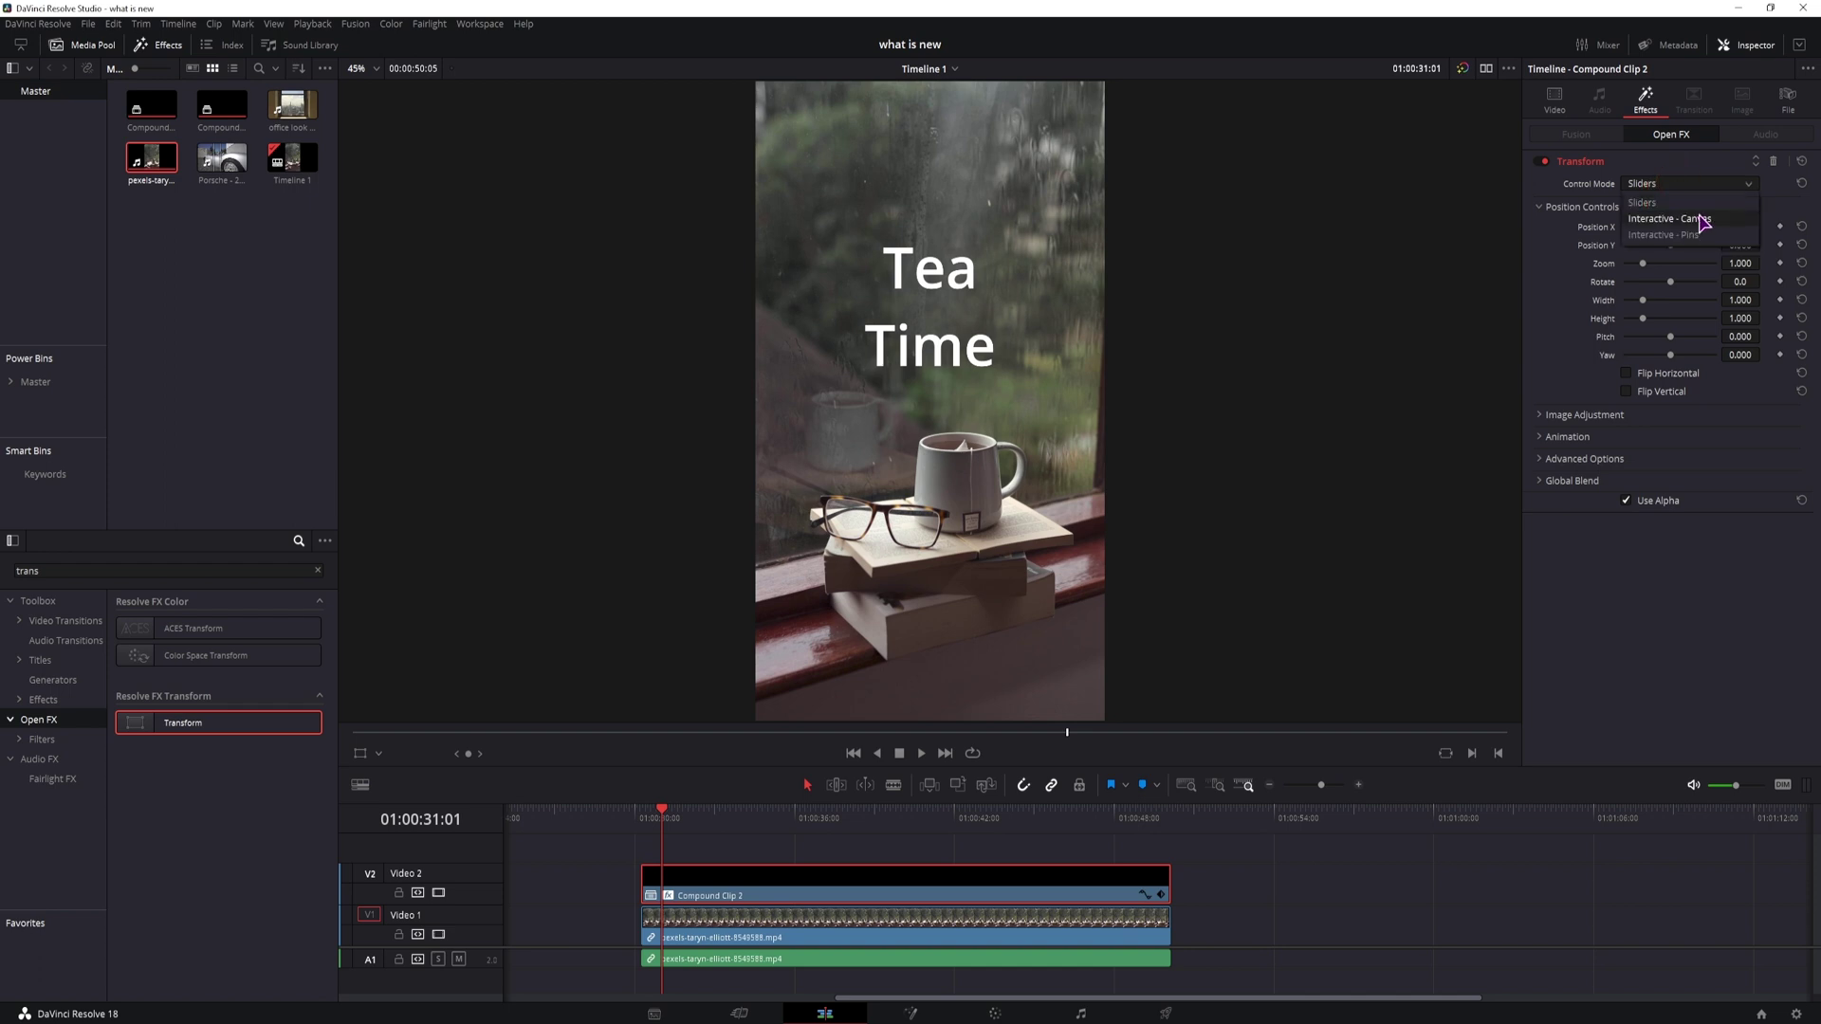
left_click(1677, 218)
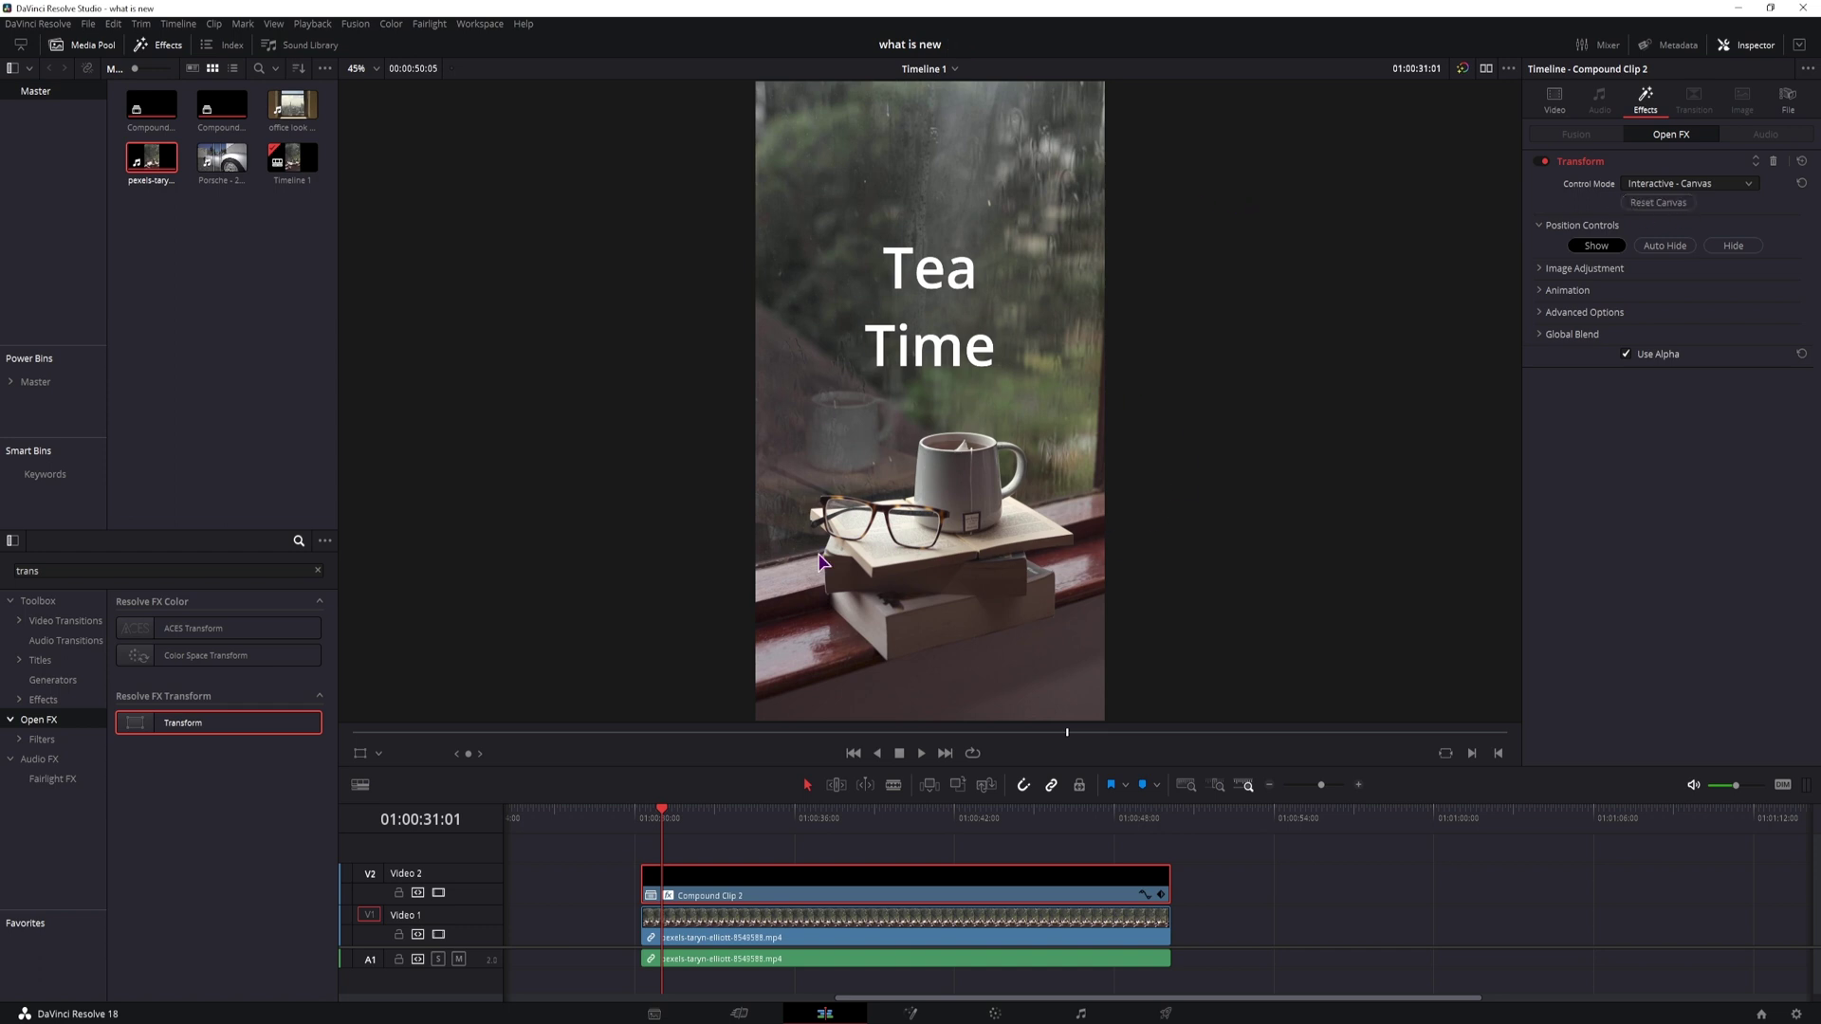
left_click(379, 755)
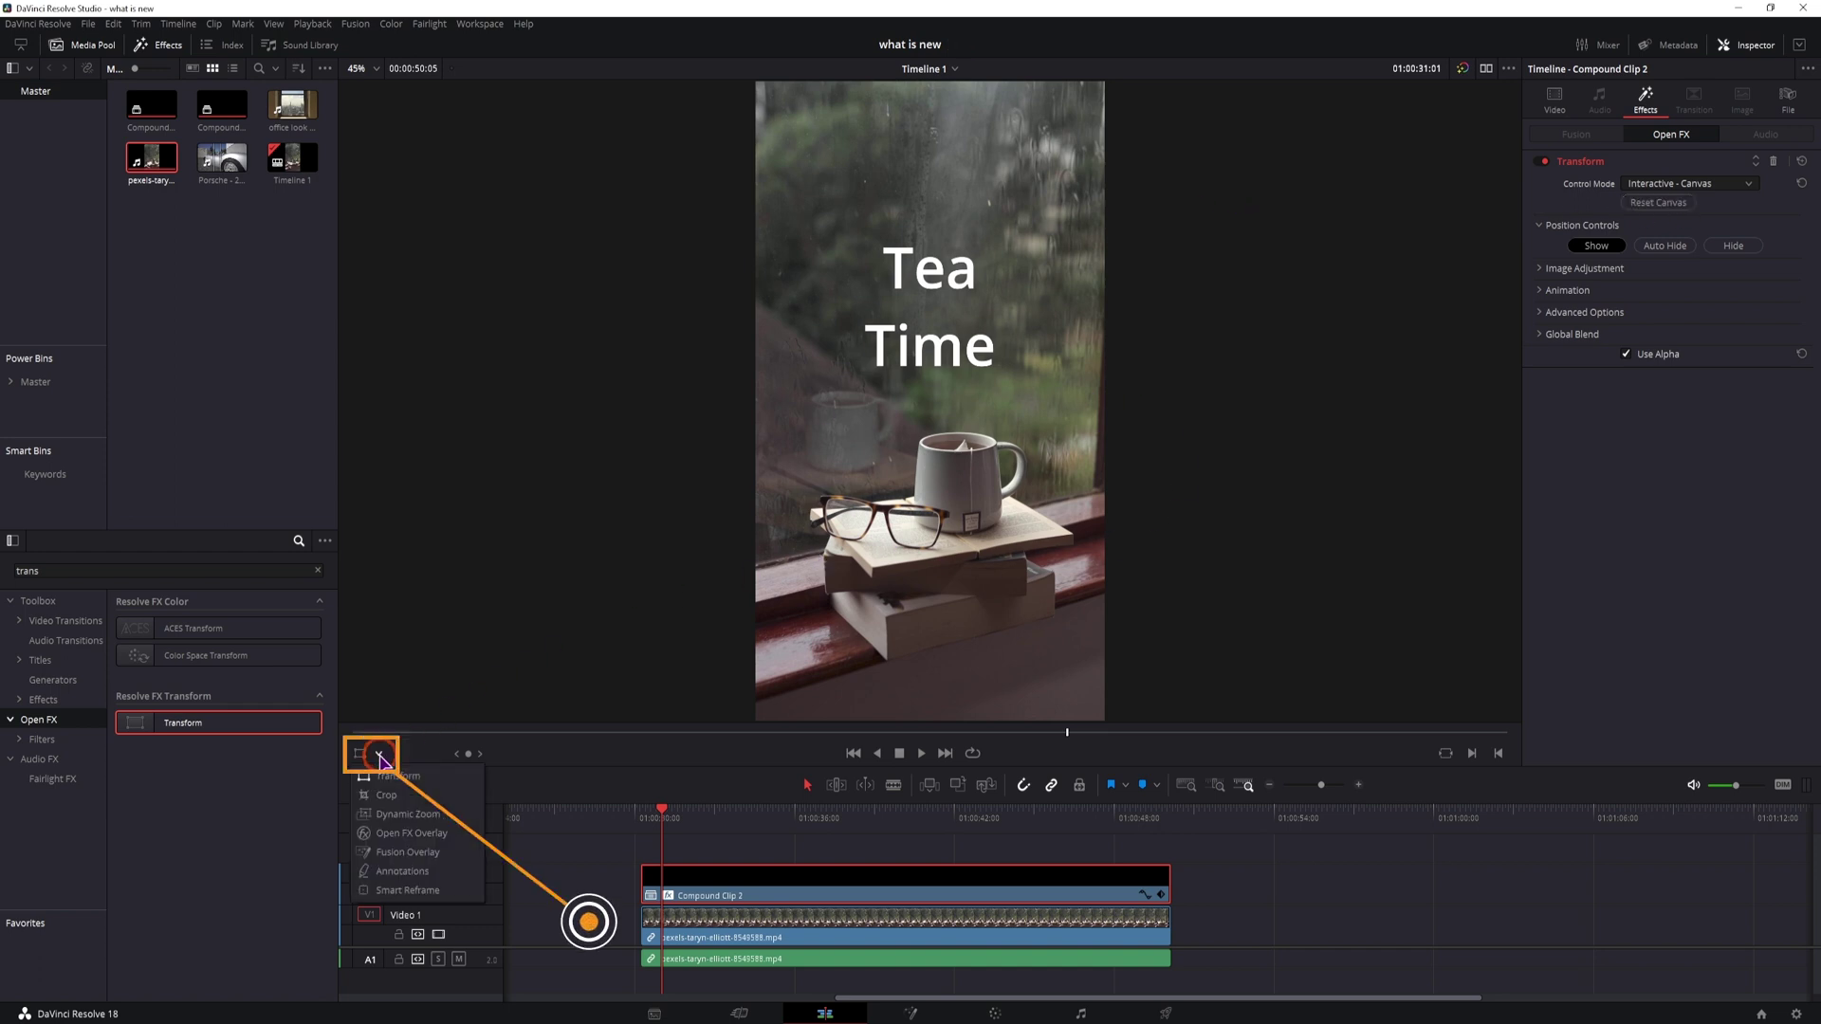
left_click(401, 835)
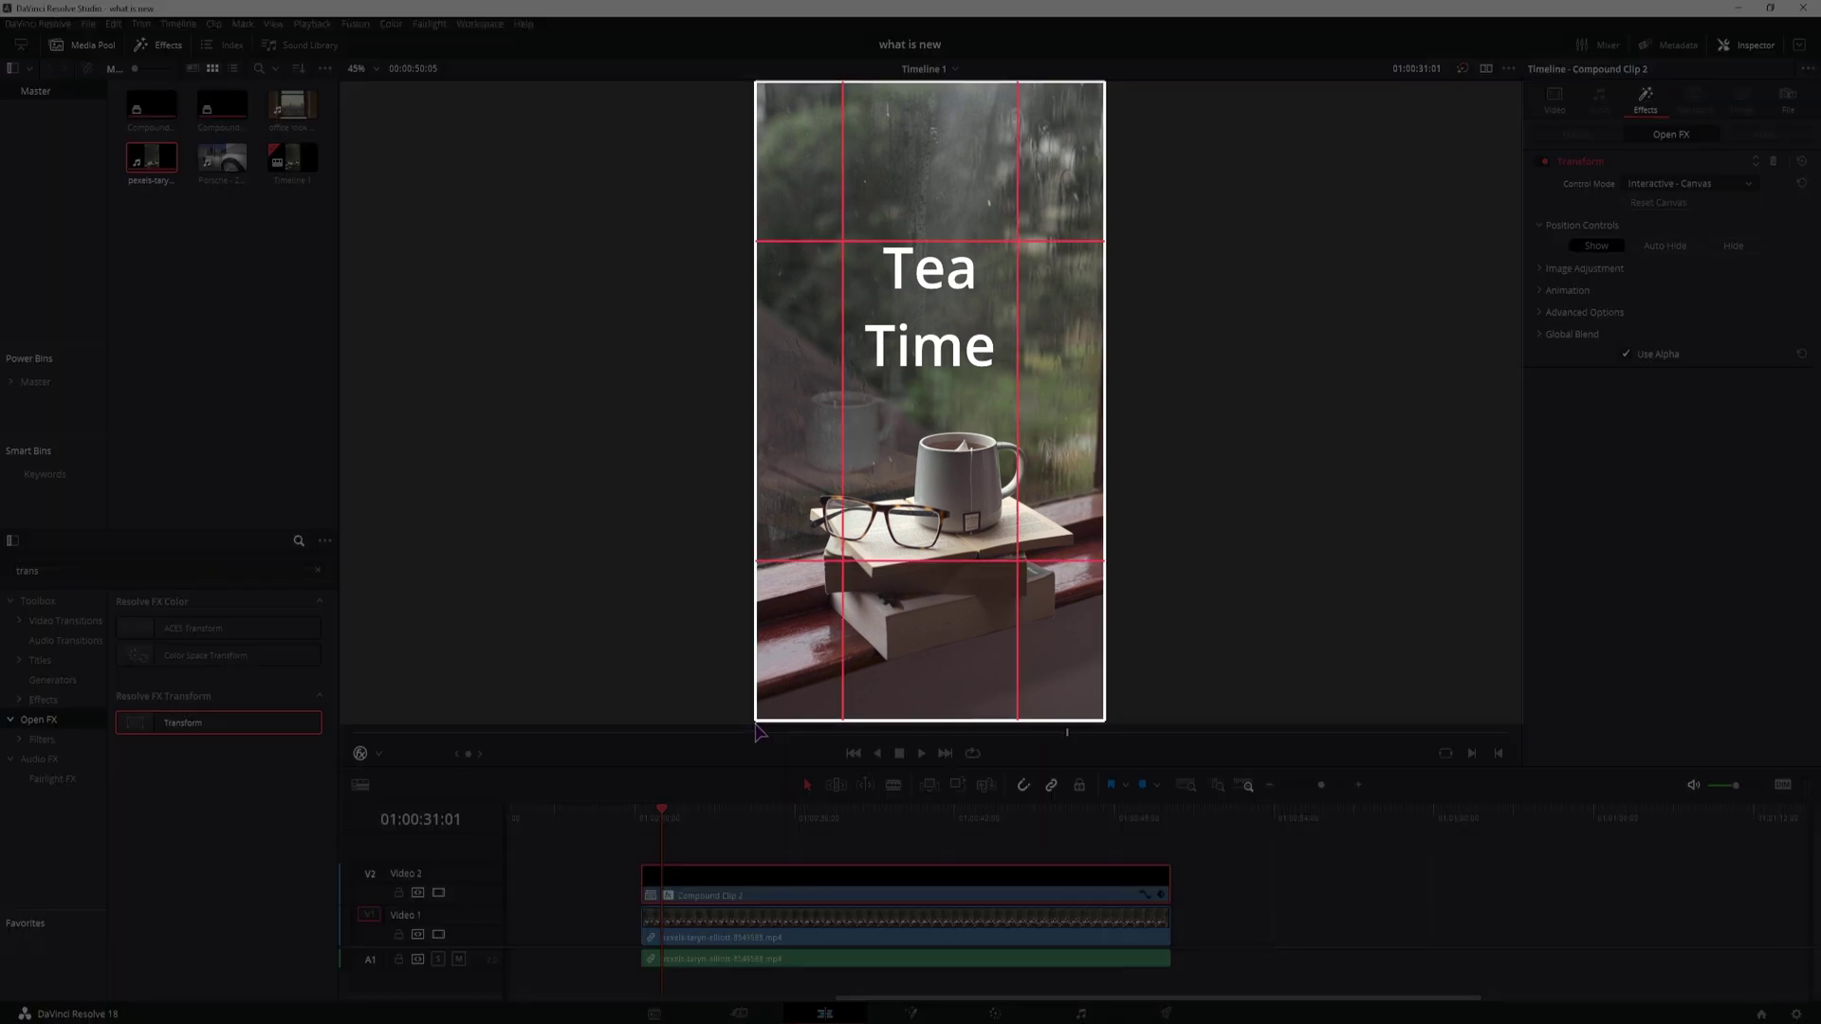
Reposition the four canvas corners so the title follows the perspective of the window pane.
left_click_drag(756, 719, 759, 572)
left_click_drag(1104, 719, 1094, 498)
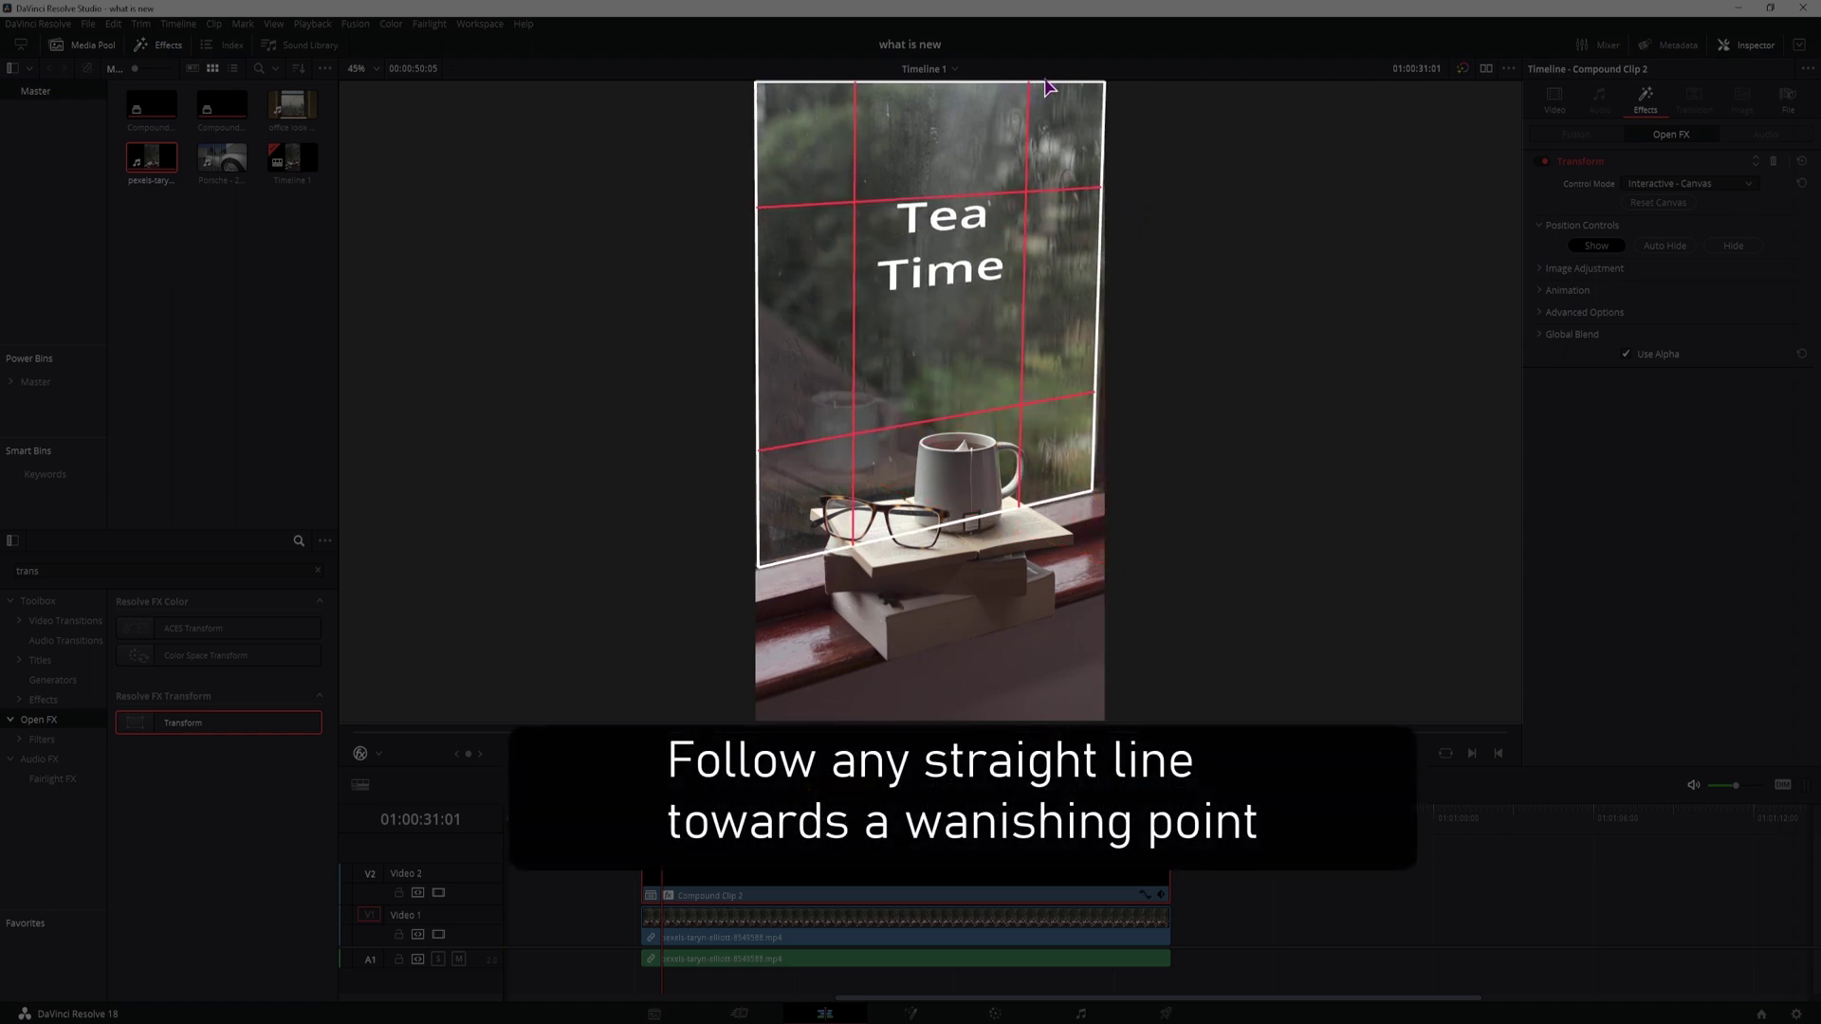
left_click_drag(755, 87, 759, 151)
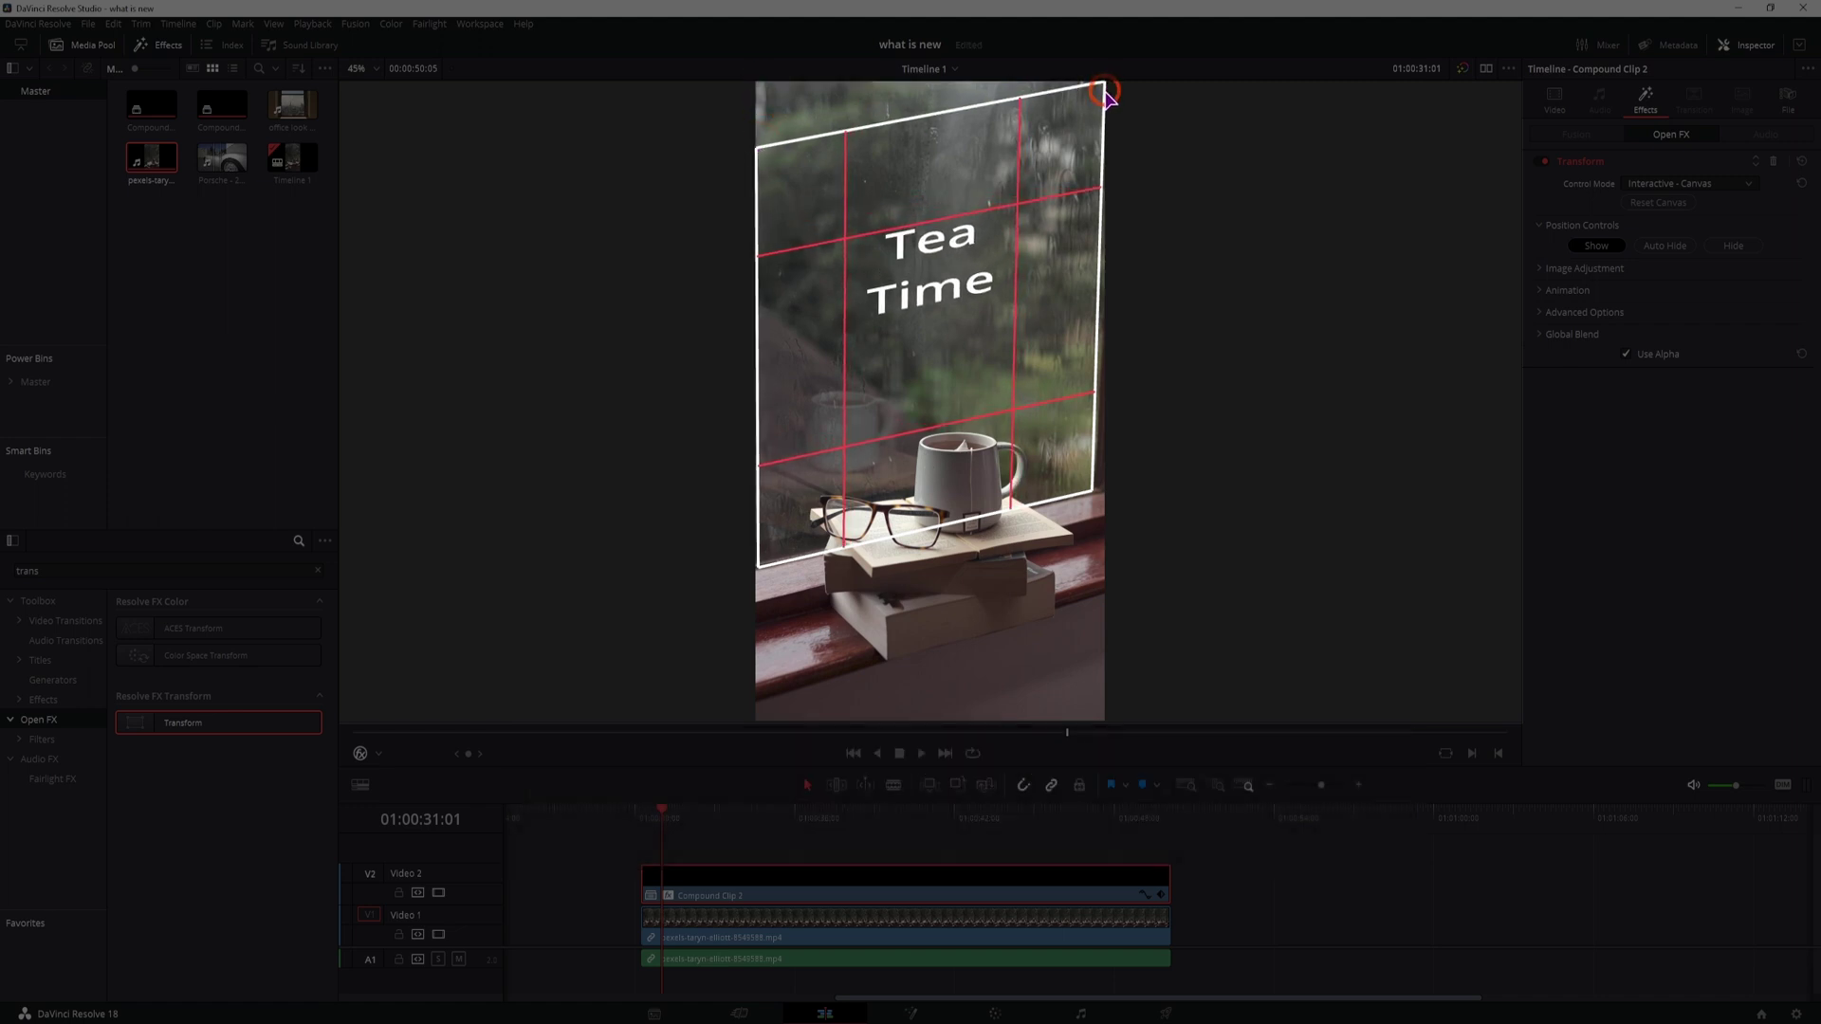
left_click_drag(1103, 86, 1101, 137)
Try the Interactive - Pins control mode by placing and moving pins on the title, and return to Interactive - Canvas.
left_click(1662, 185)
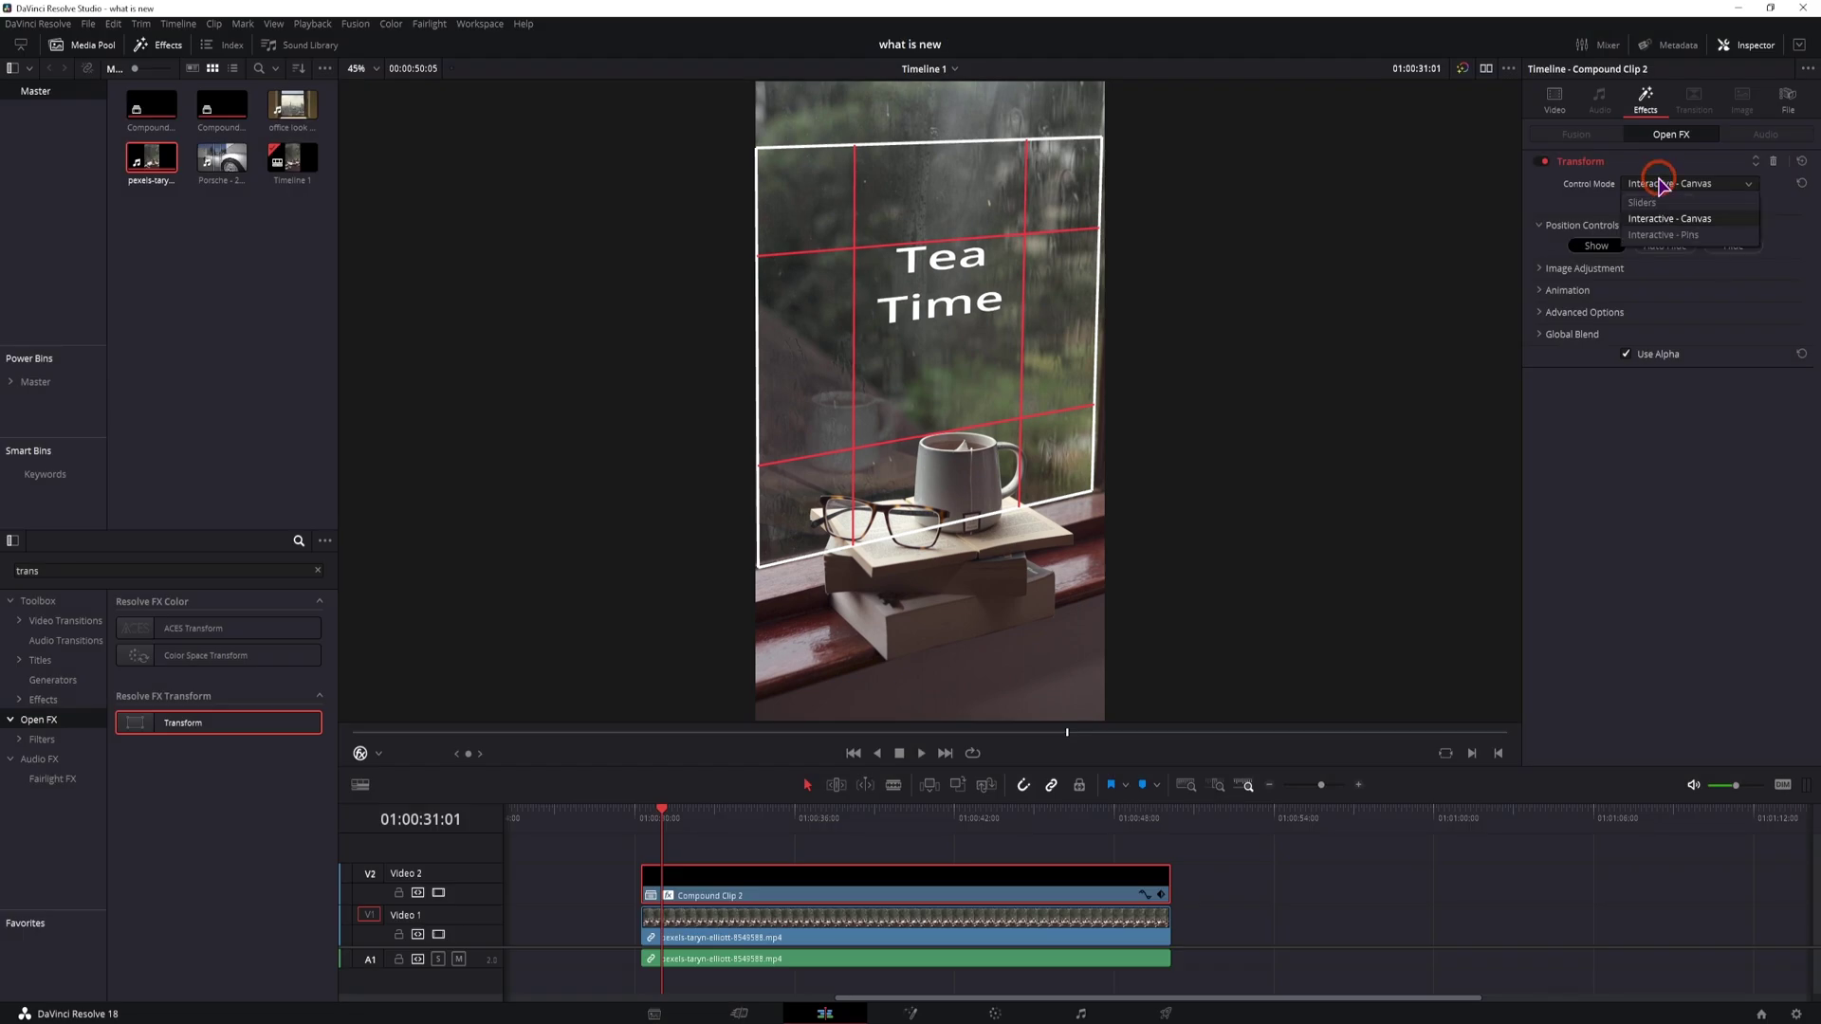
left_click(1669, 231)
left_click(1259, 316)
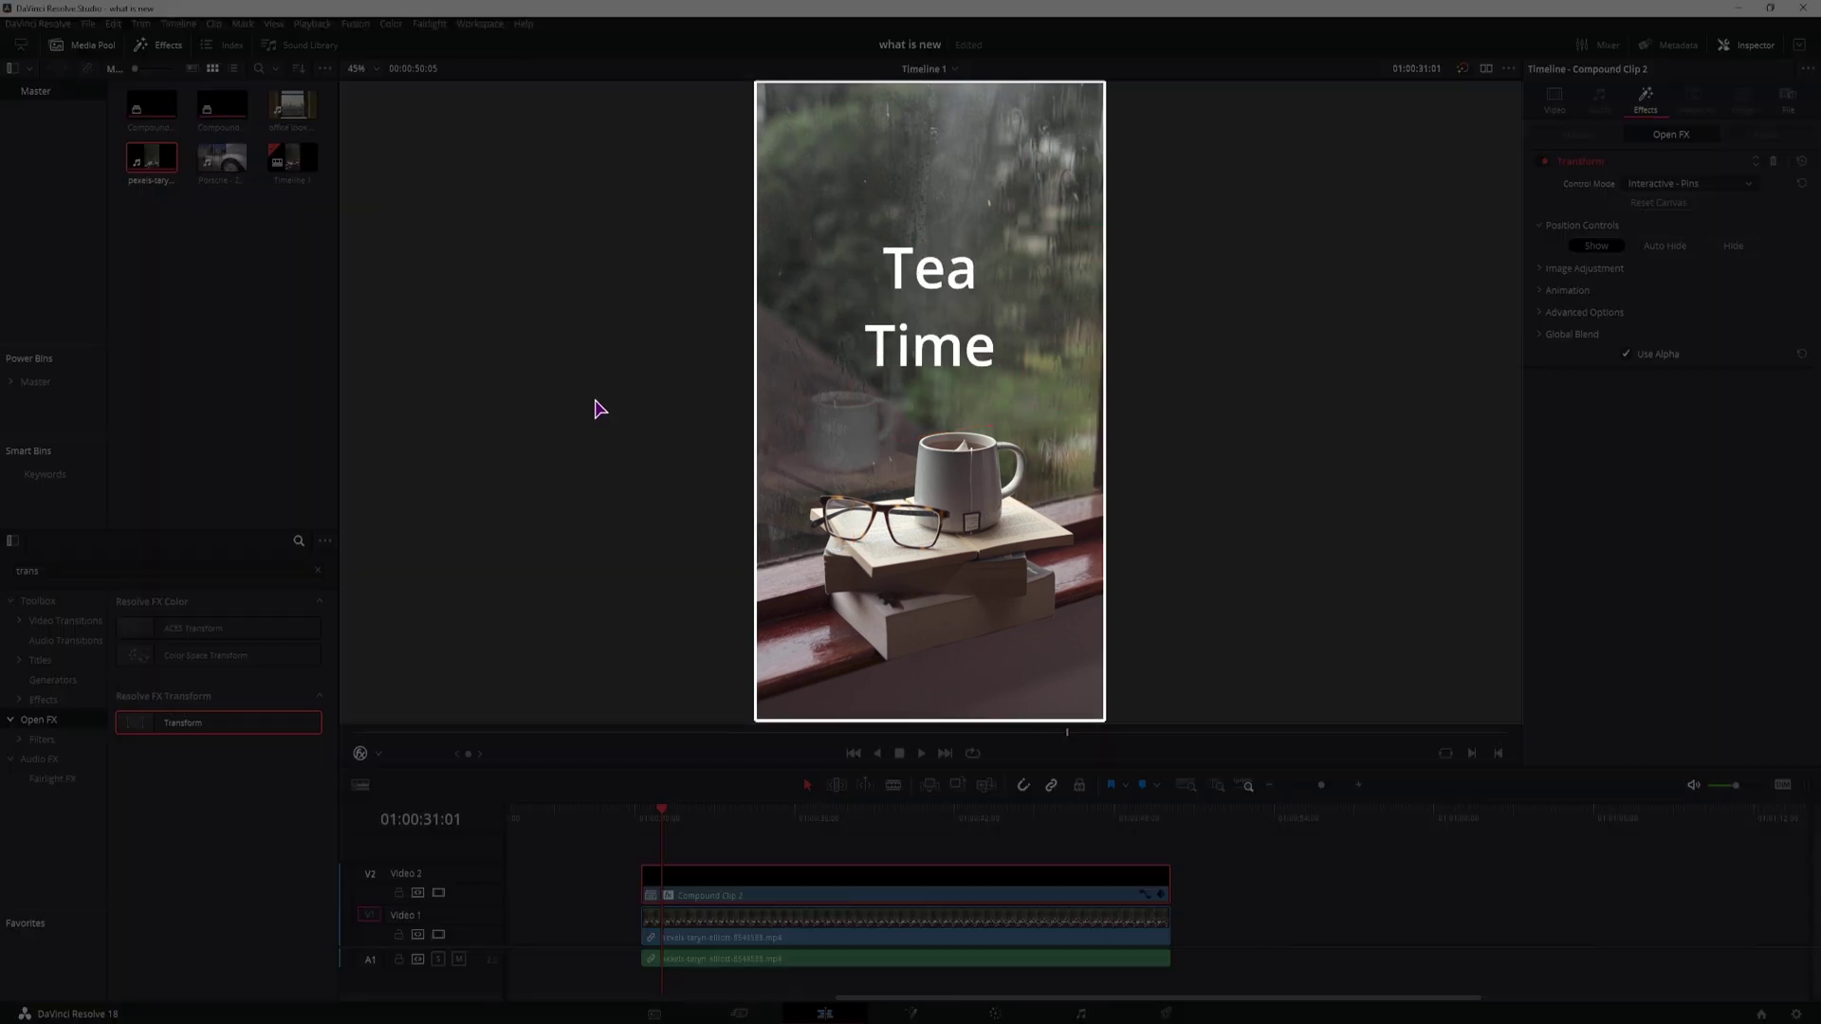
scroll(865, 468, "down", 1)
scroll(865, 463, "down", 1)
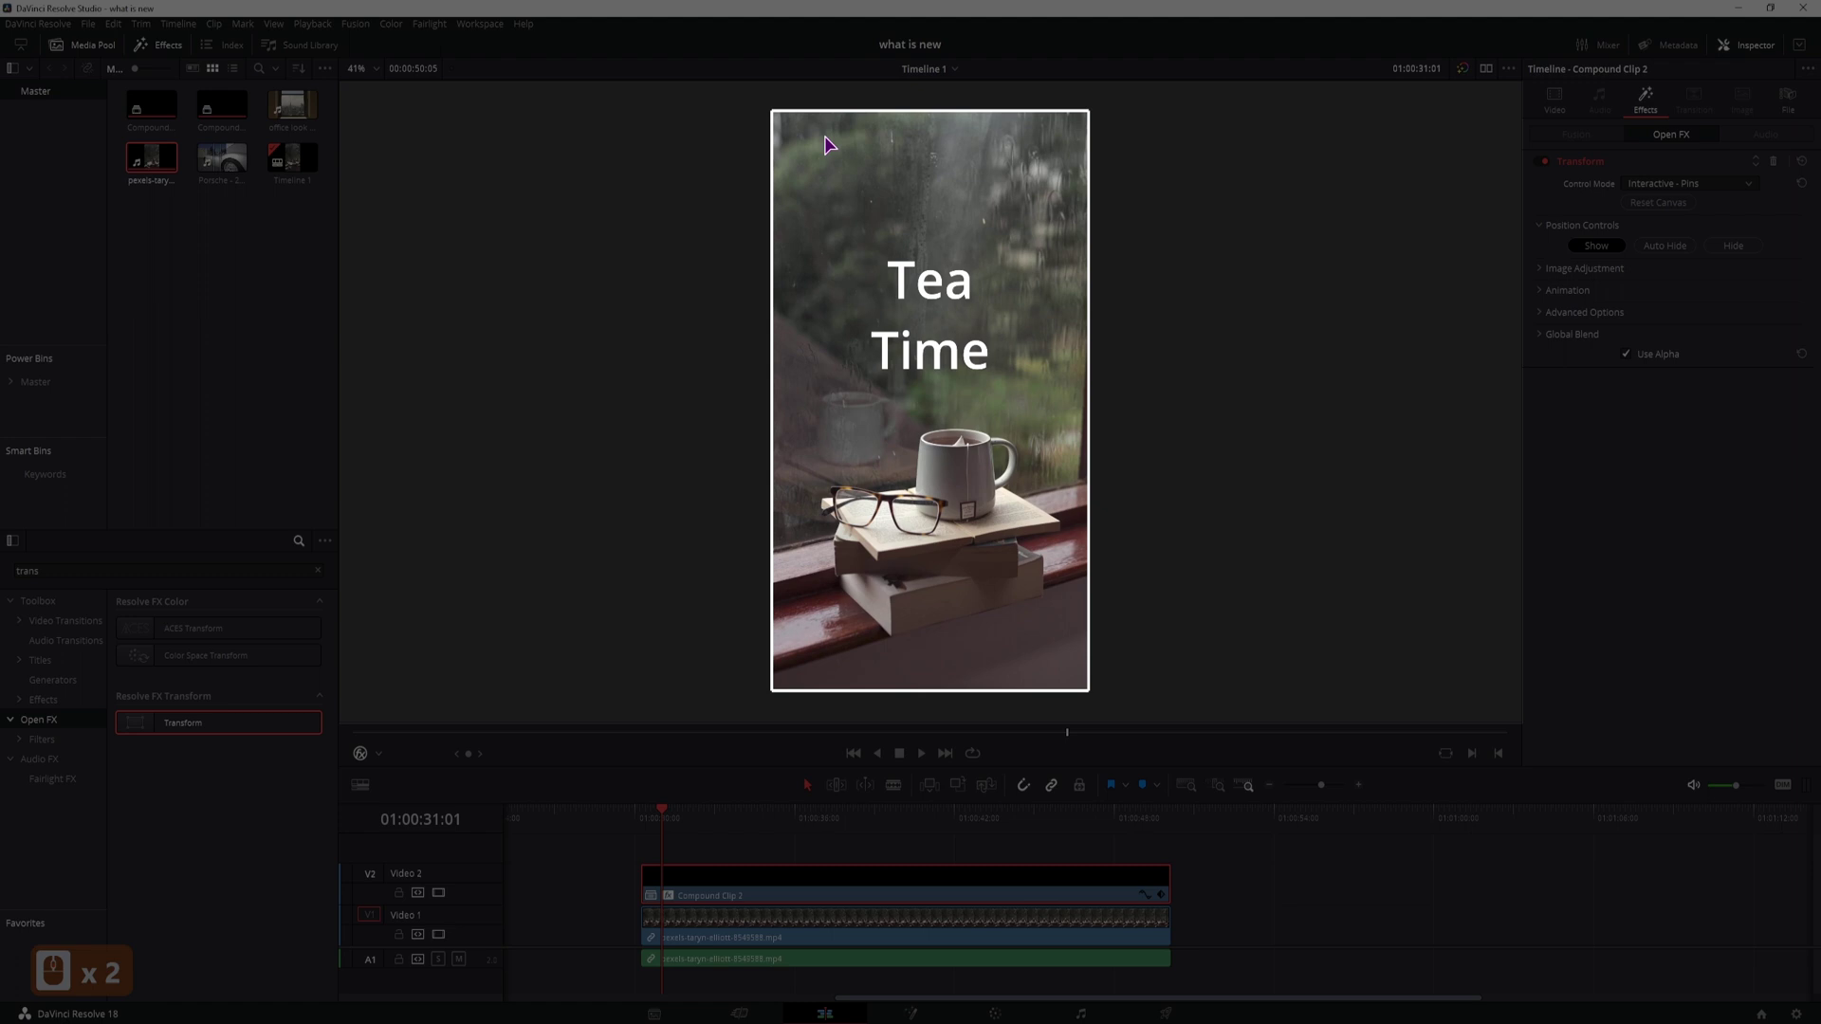
left_click(775, 113)
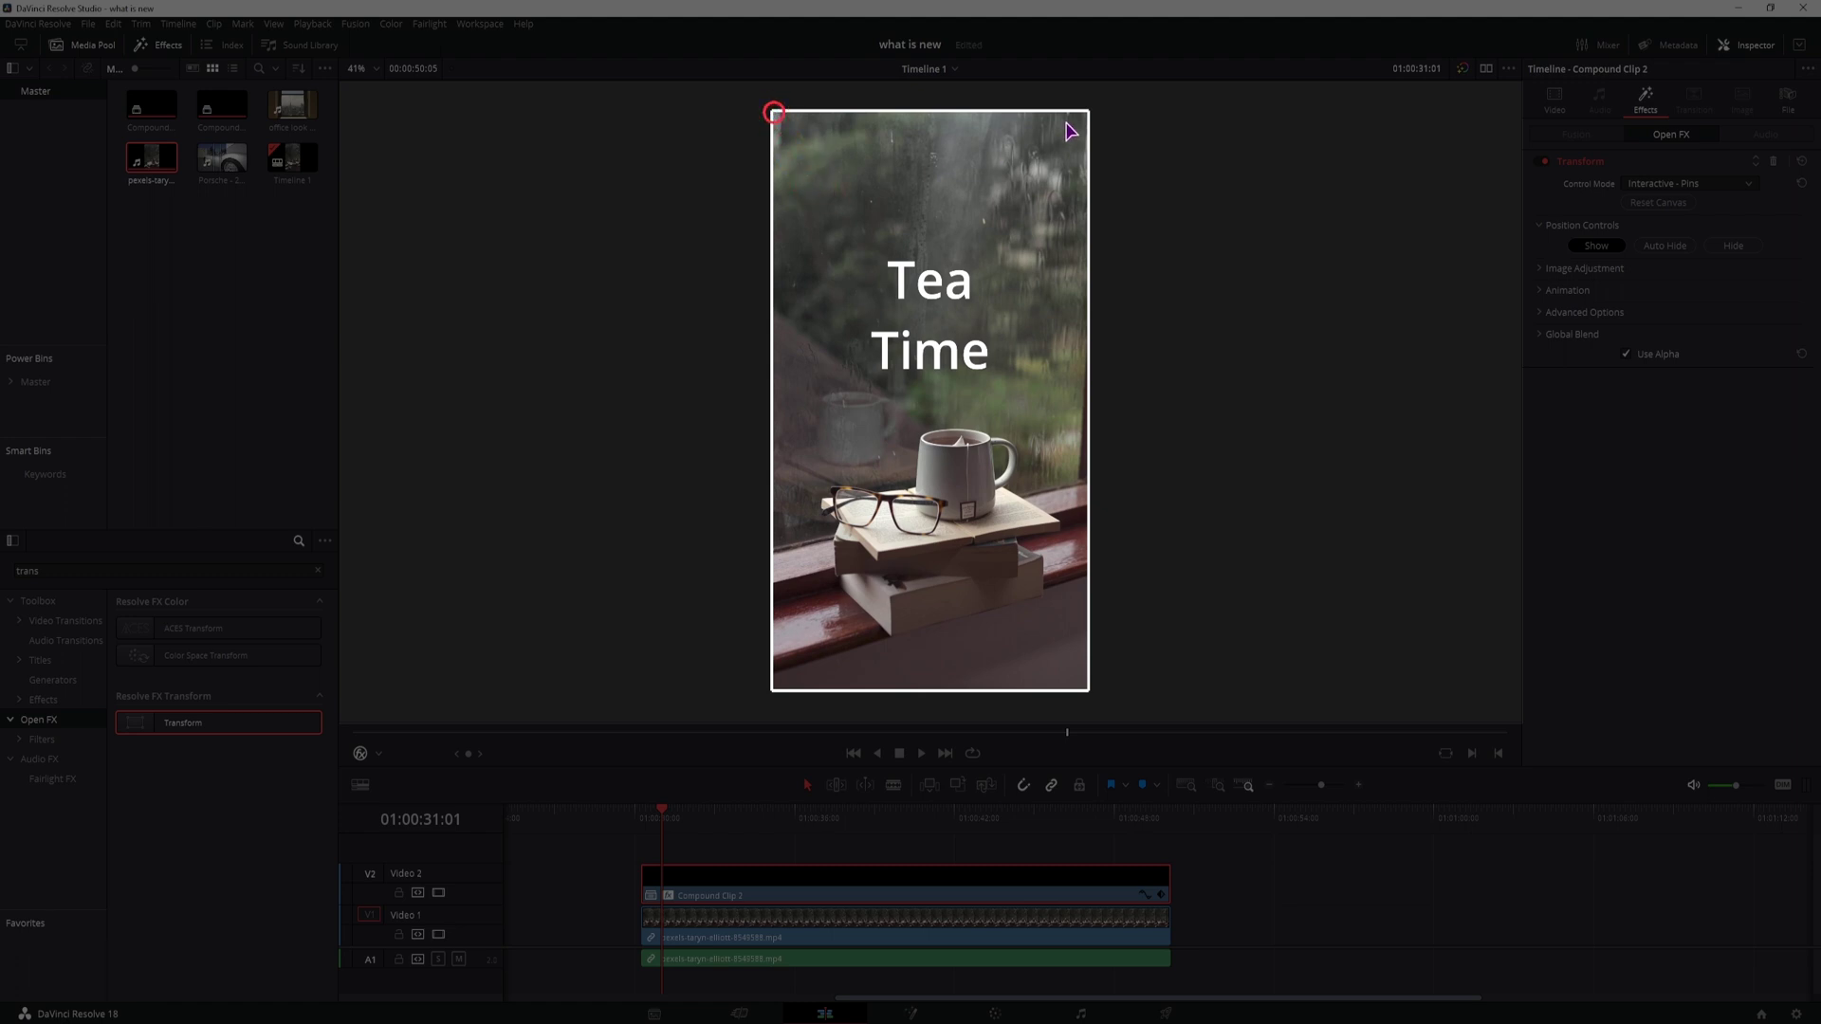
mouse_move(828, 138)
left_mouse_down()
mouse_move(769, 179)
mouse_move(866, 134)
mouse_move(839, 162)
mouse_move(807, 140)
left_mouse_up()
left_click_drag(965, 169, 962, 171)
left_click(1688, 183)
left_click(1679, 203)
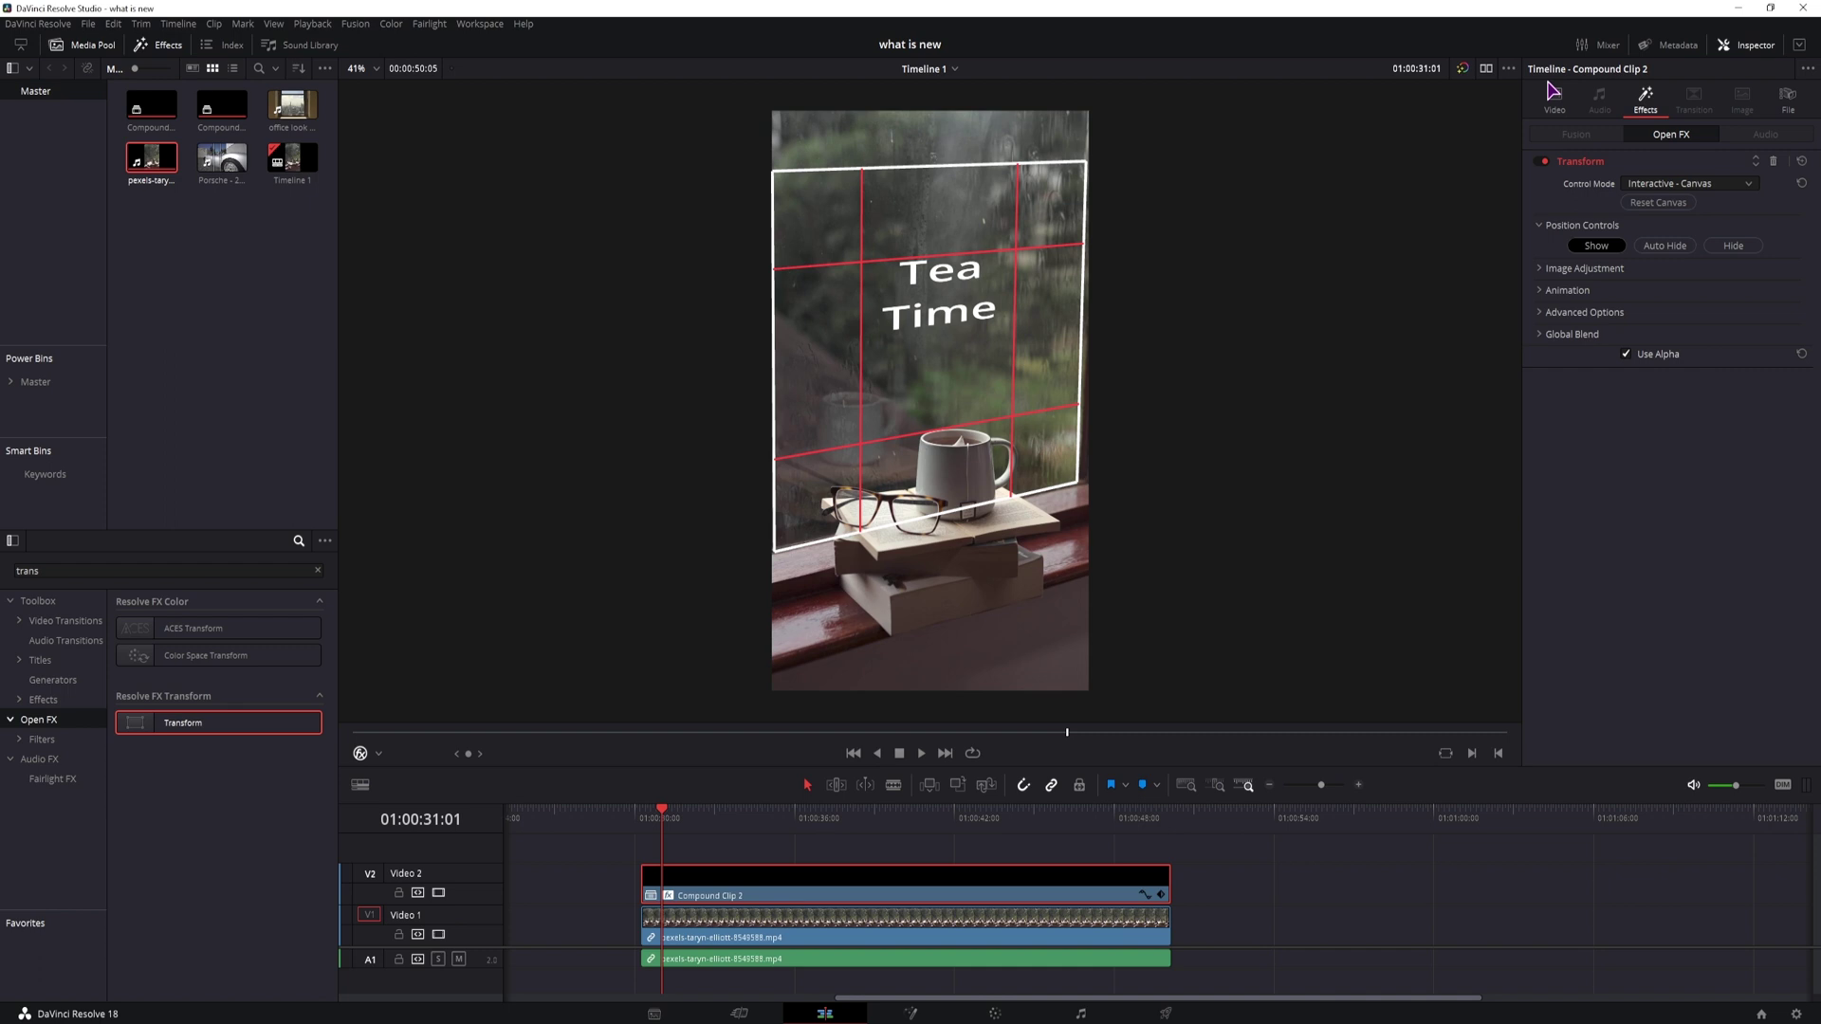
Expand the Transform effect's Image Adjustment, Animation, Advanced Options and Global Blend settings to examine their parameters.
left_click(1539, 269)
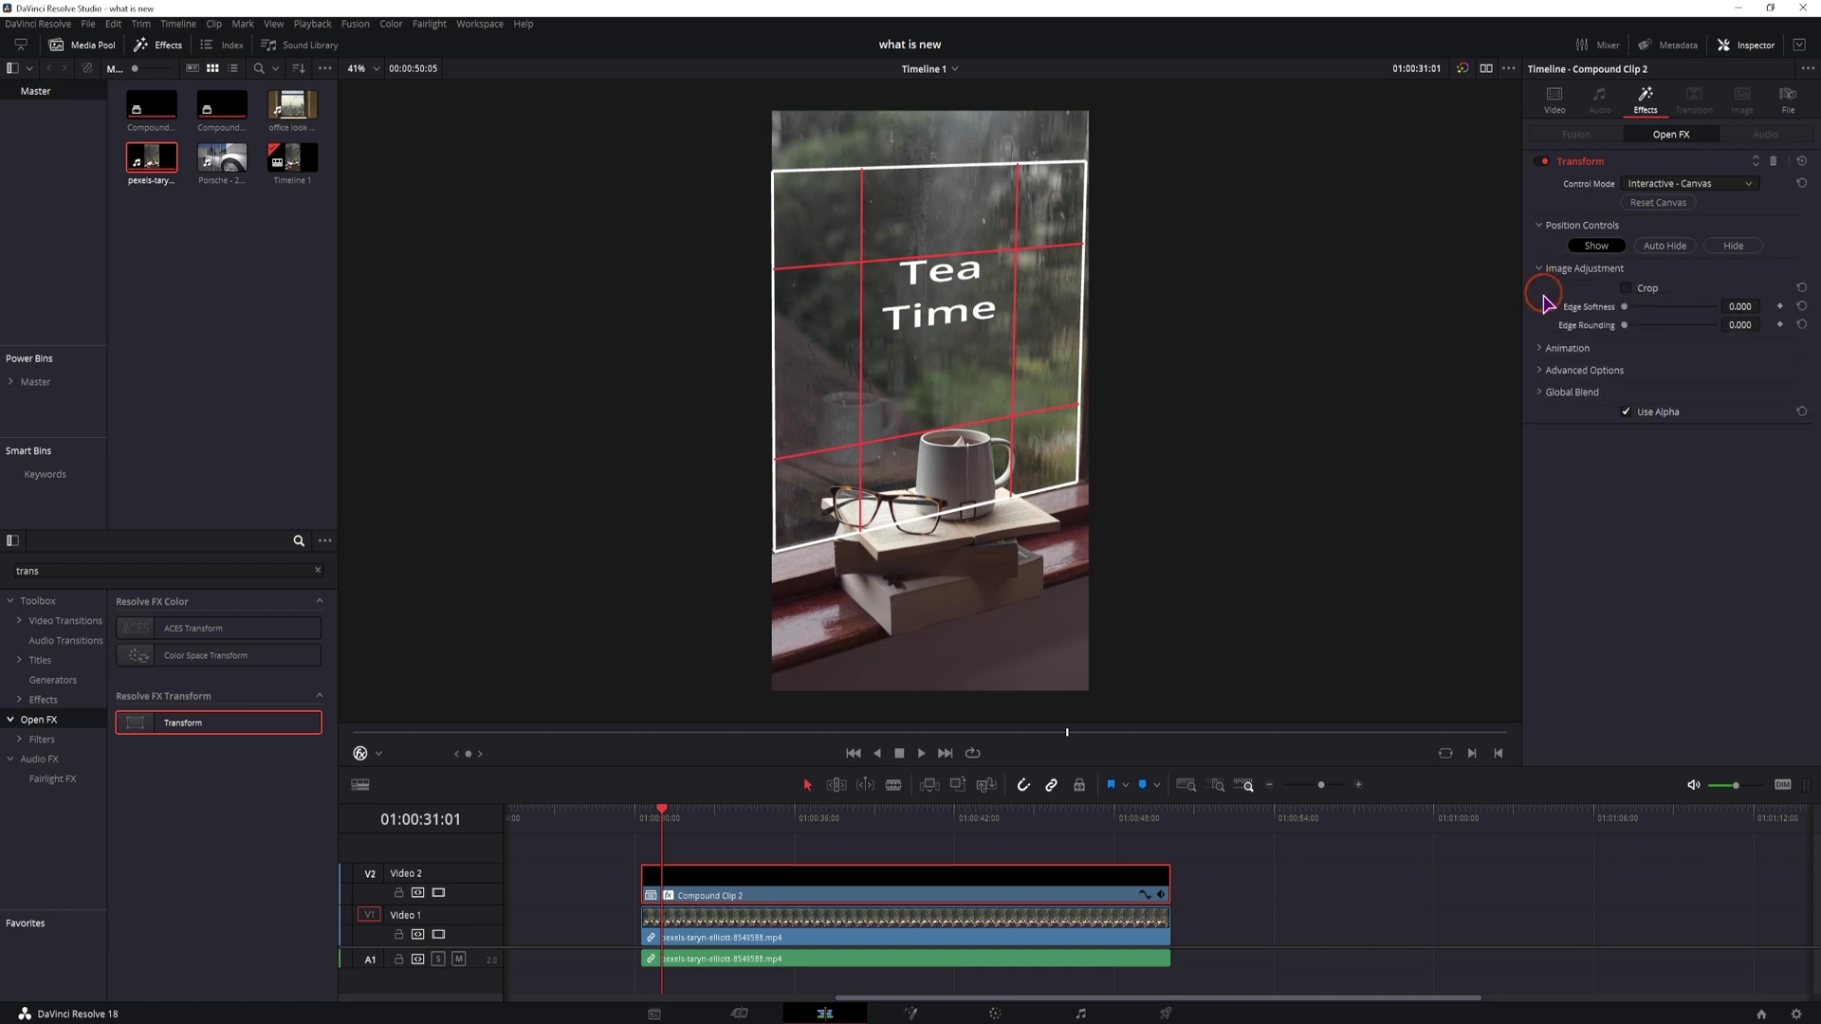
left_click(1540, 348)
left_click(1538, 431)
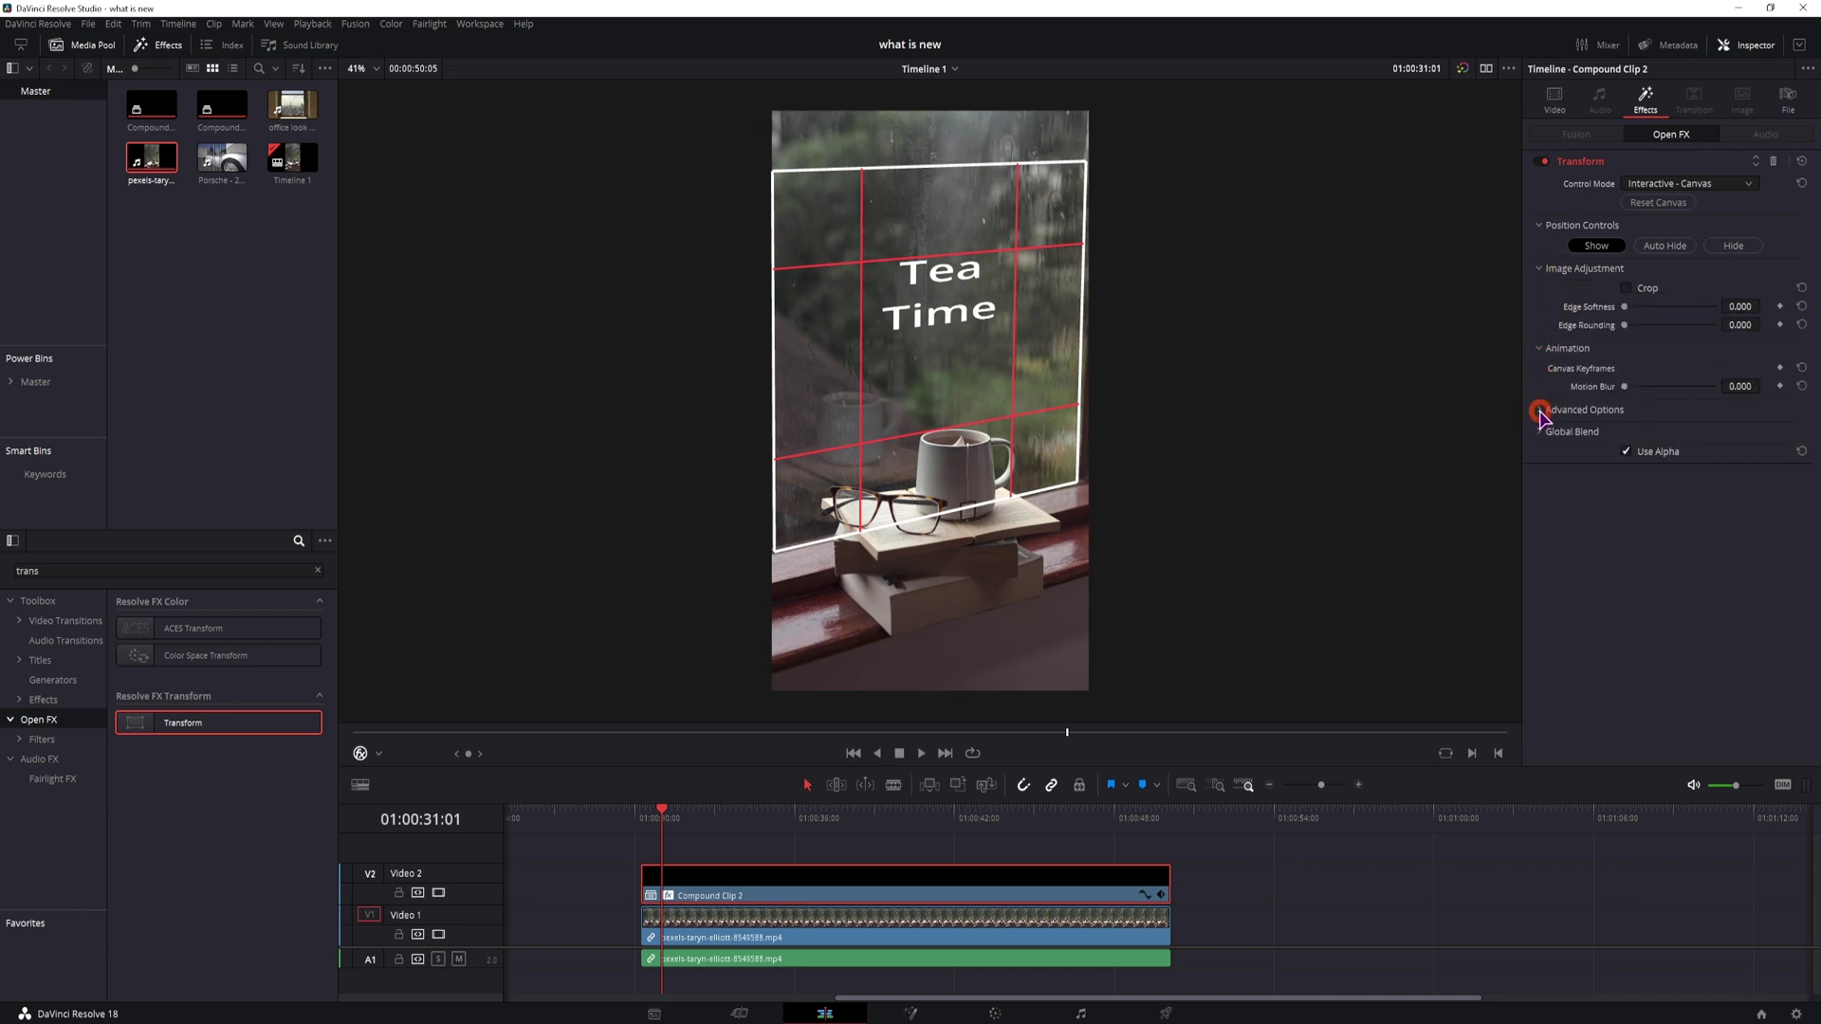
left_click(1539, 410)
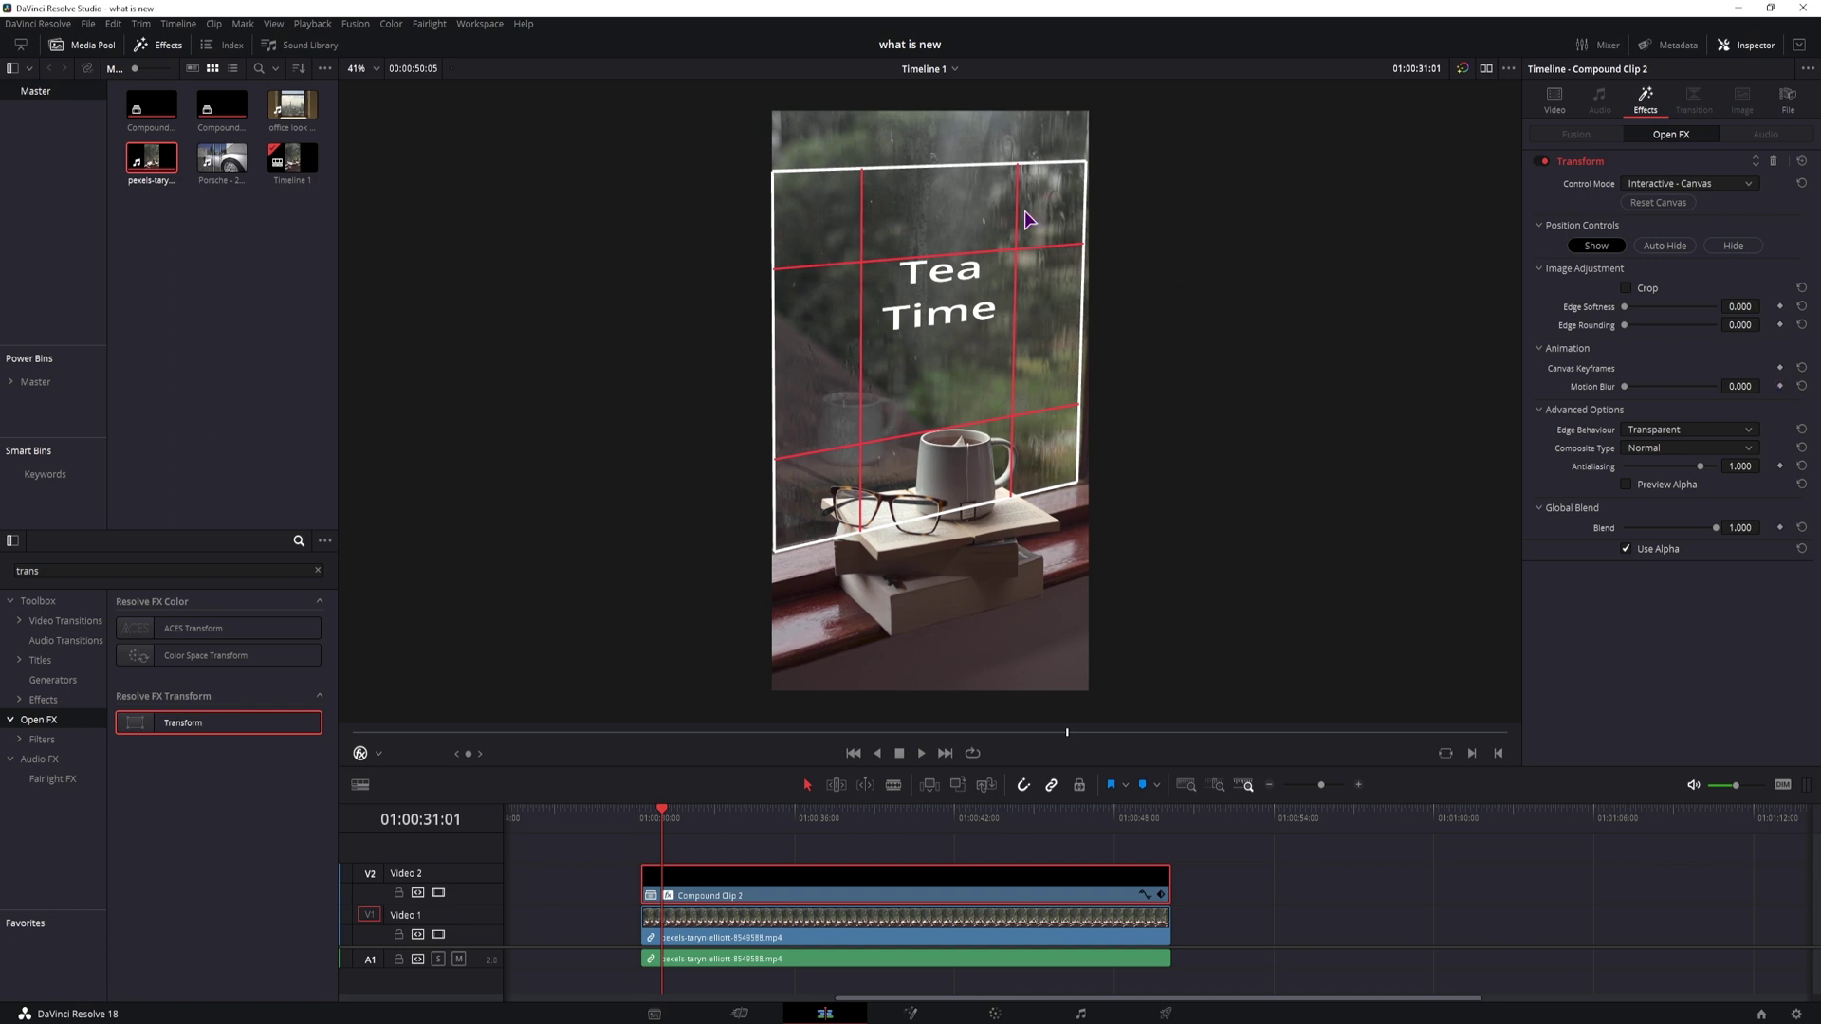
left_click(1565, 349)
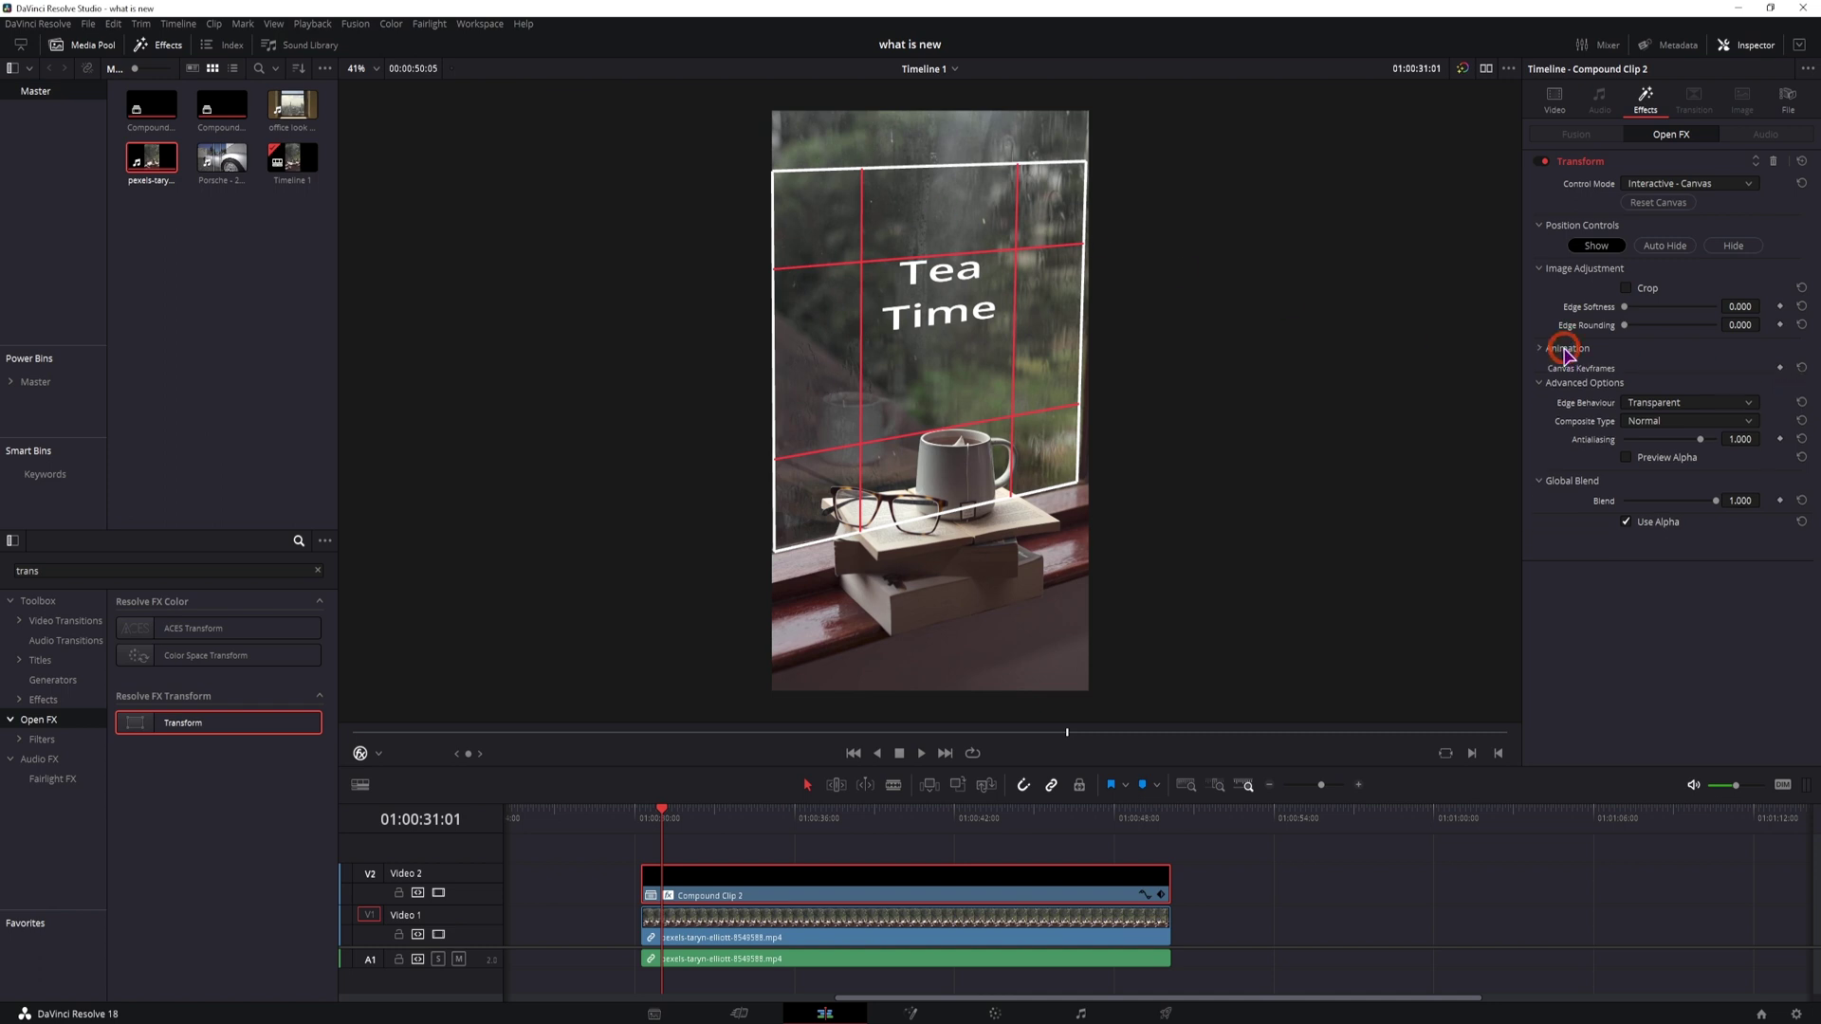
left_click(1561, 353)
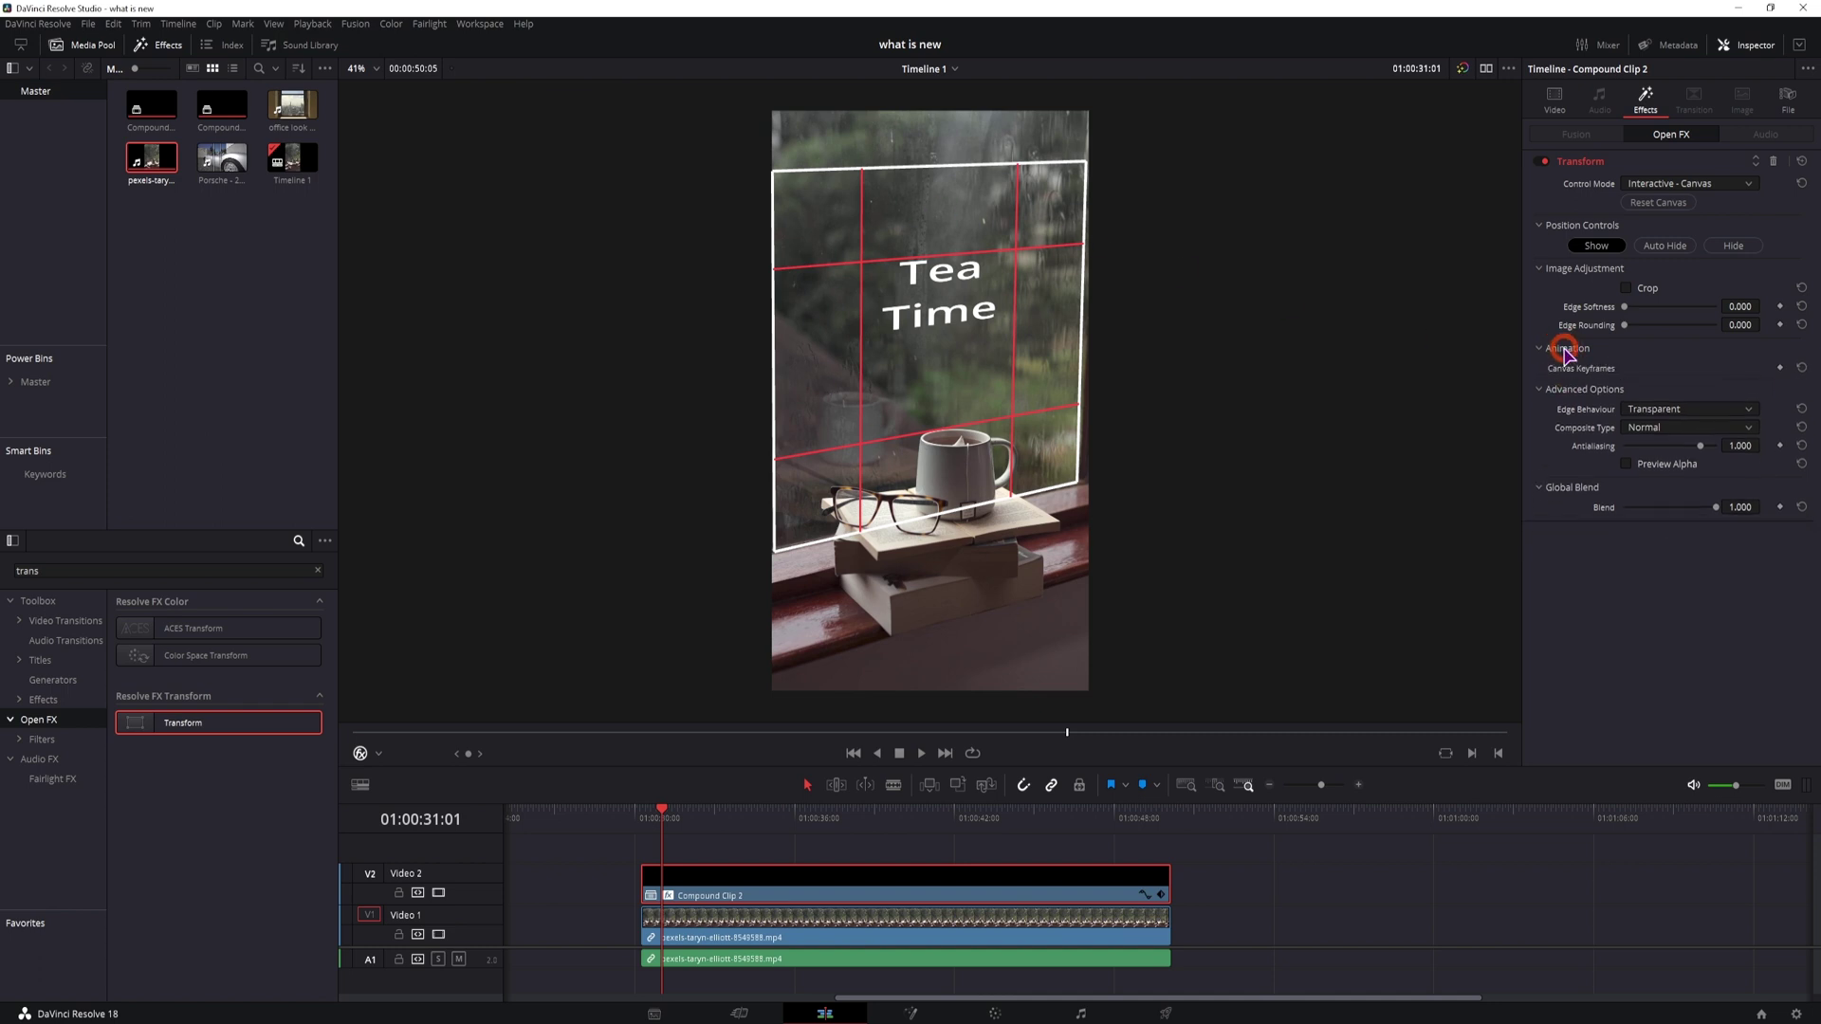
Animate the canvas with a keyframe at 01:00:31:01 and its corners pulled outward at 01:00:38:17, and play back the motion.
left_click(1779, 369)
left_click(1569, 371)
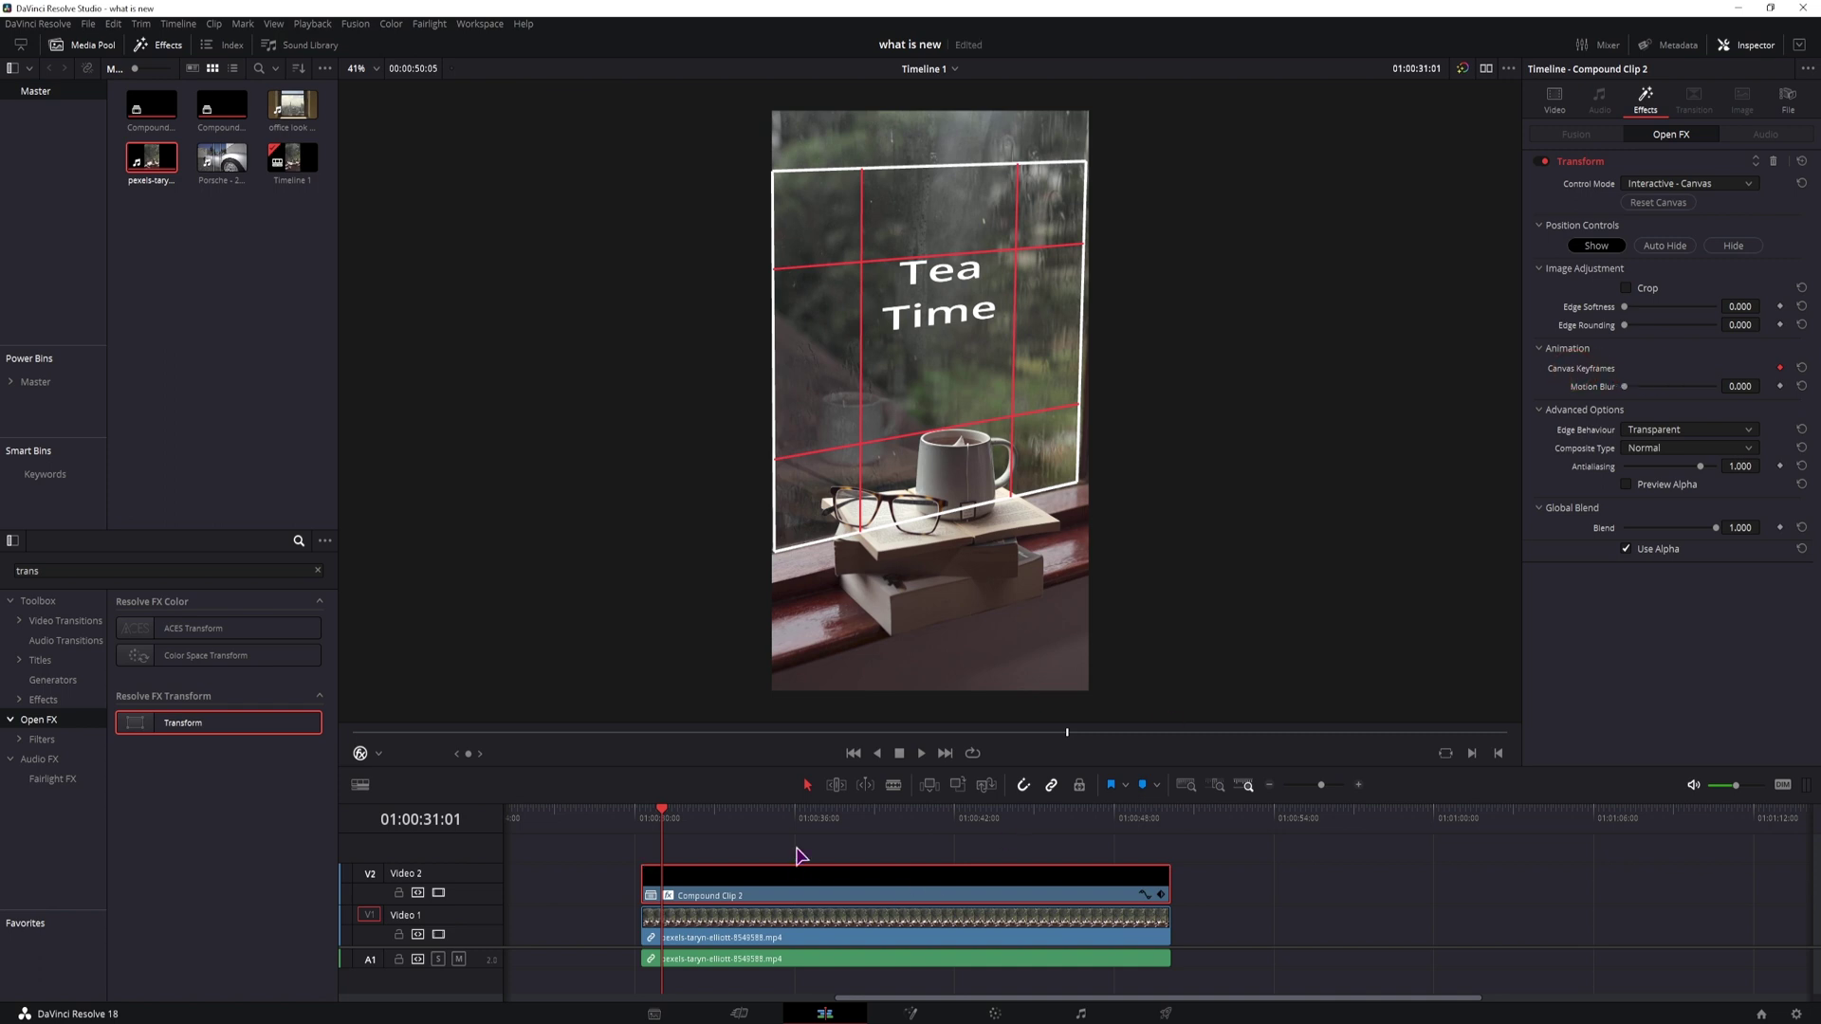
left_click(863, 815)
left_click_drag(778, 177, 639, 102)
left_click_drag(1078, 484, 1123, 487)
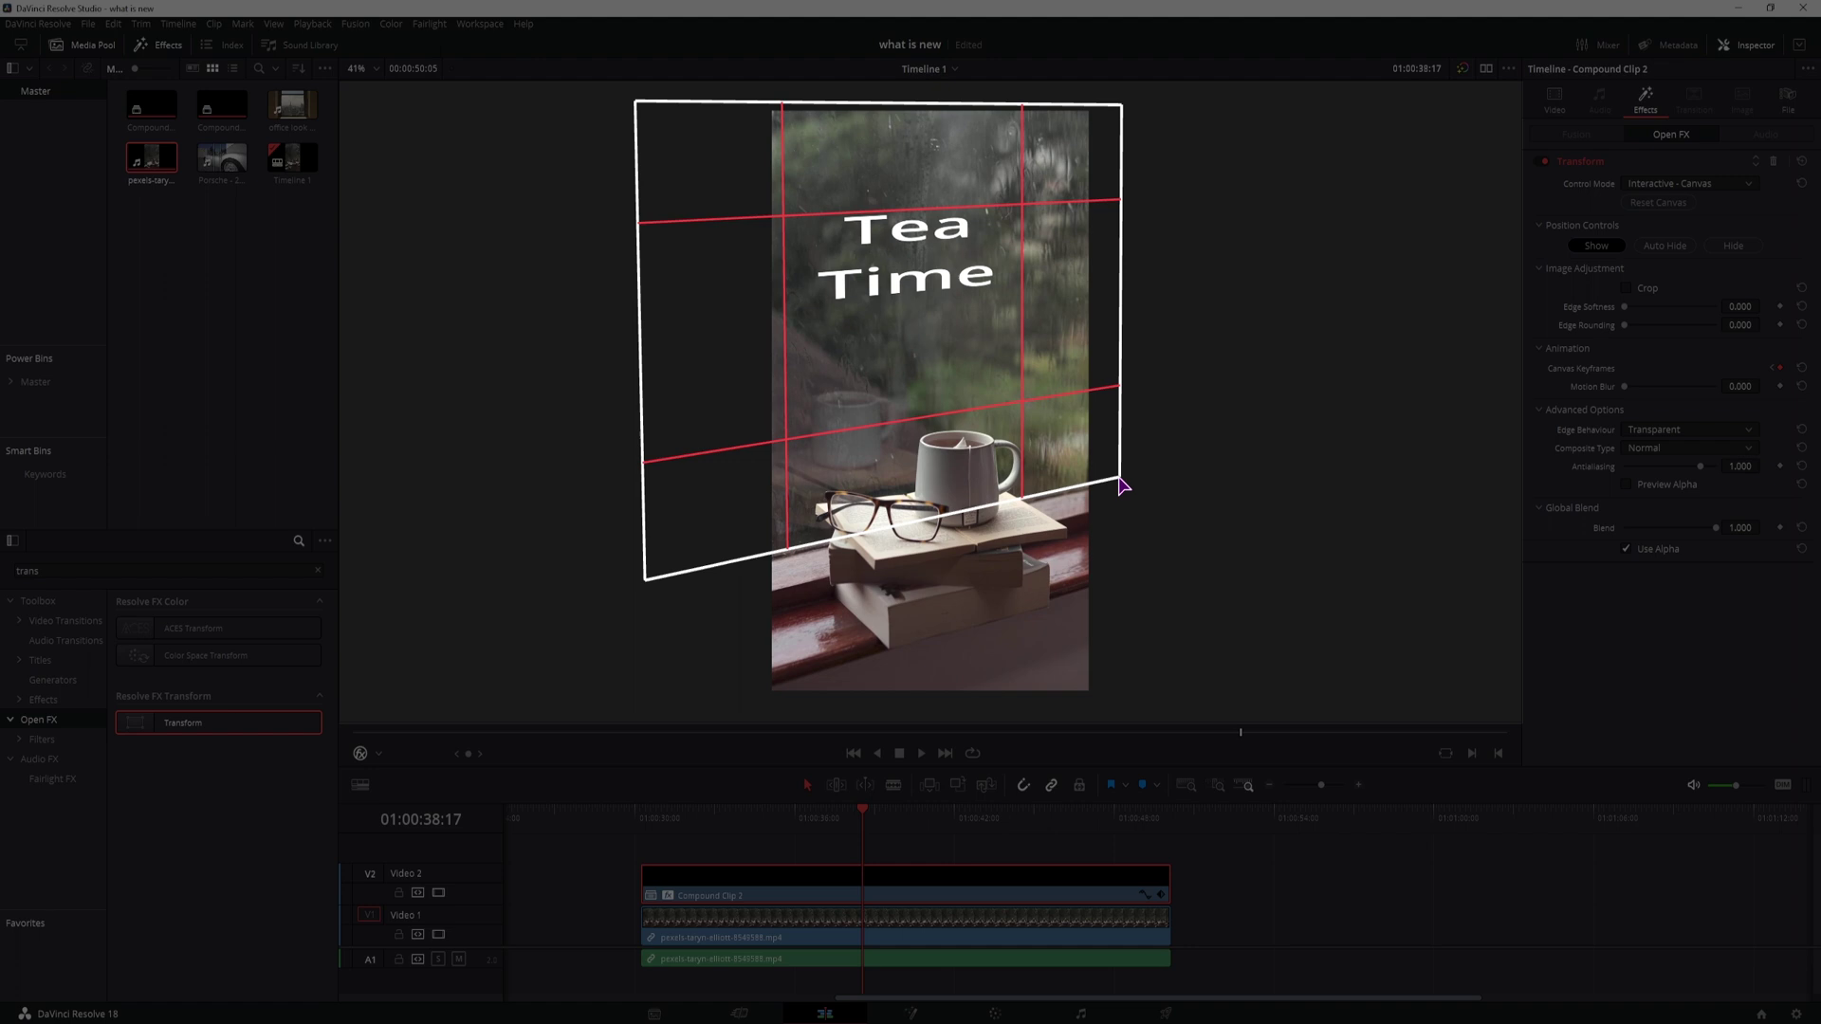
left_click(690, 828)
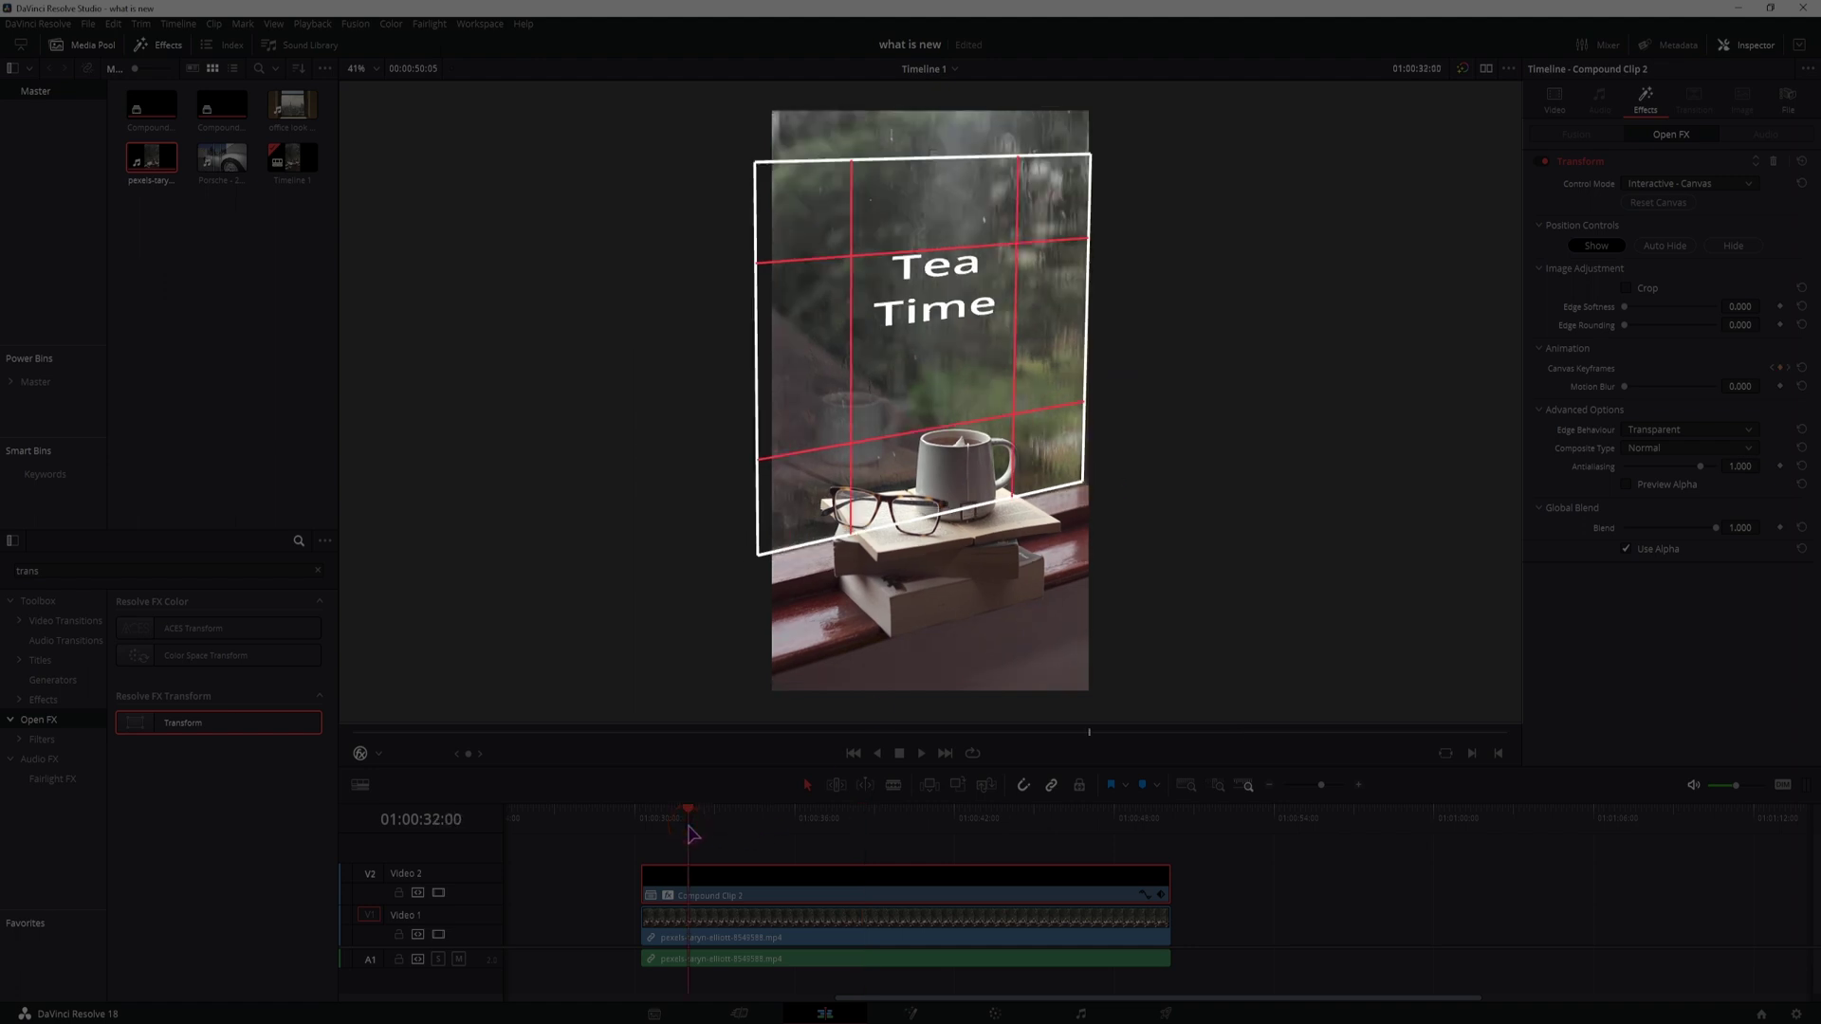
key("space")
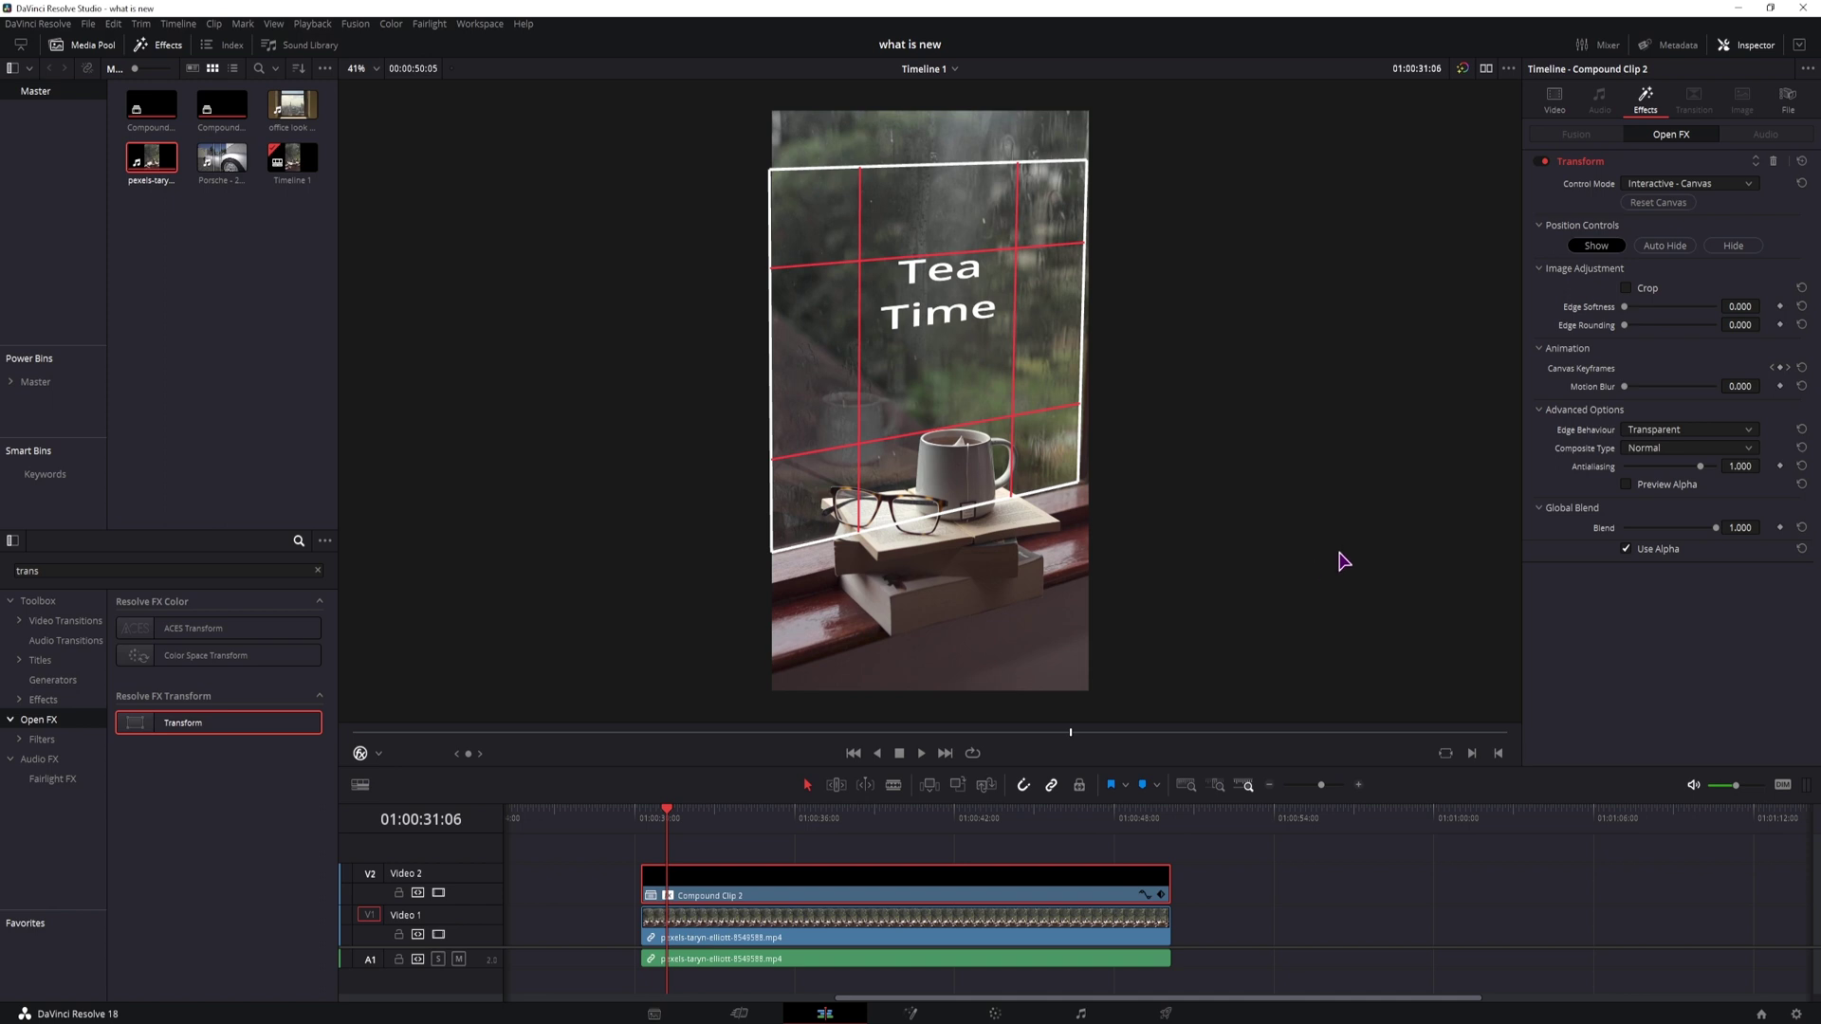
Set the title clip's composite mode to Softlight, and hide the viewer overlay to preview the blended title along the clip.
left_click(1554, 96)
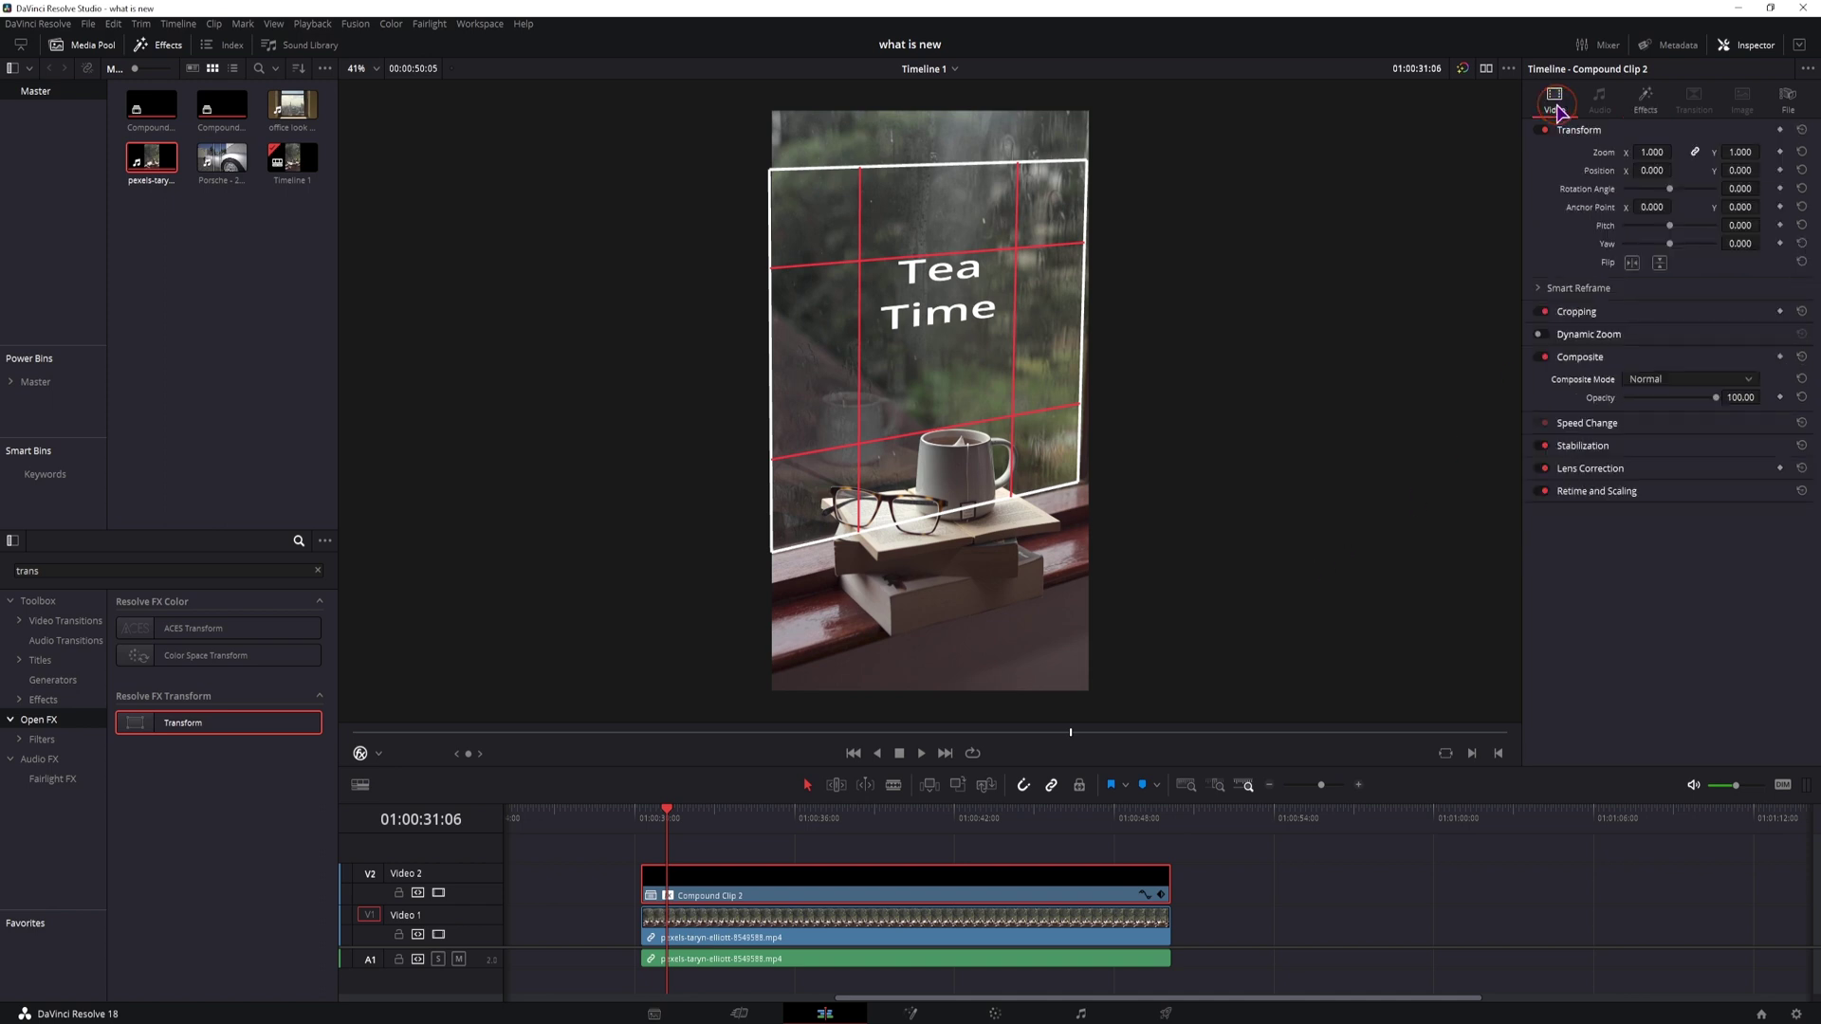
left_click(1645, 380)
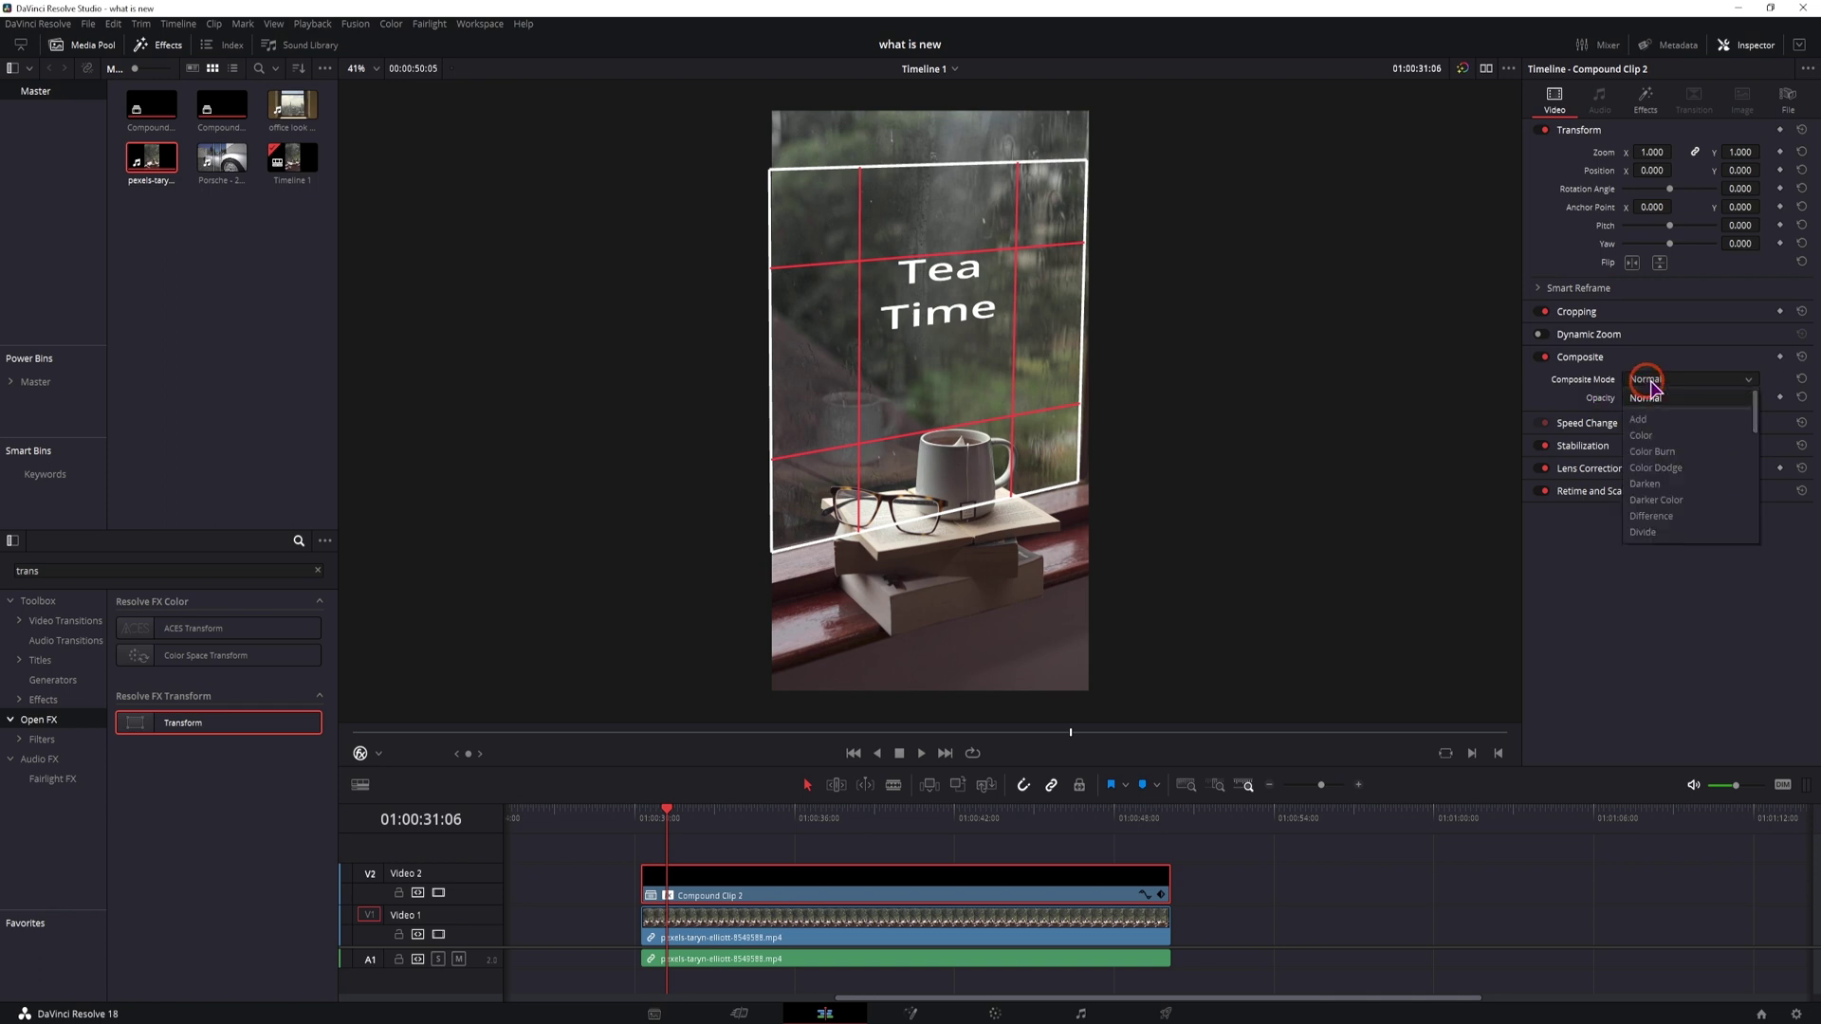
left_click_drag(1757, 408, 1759, 493)
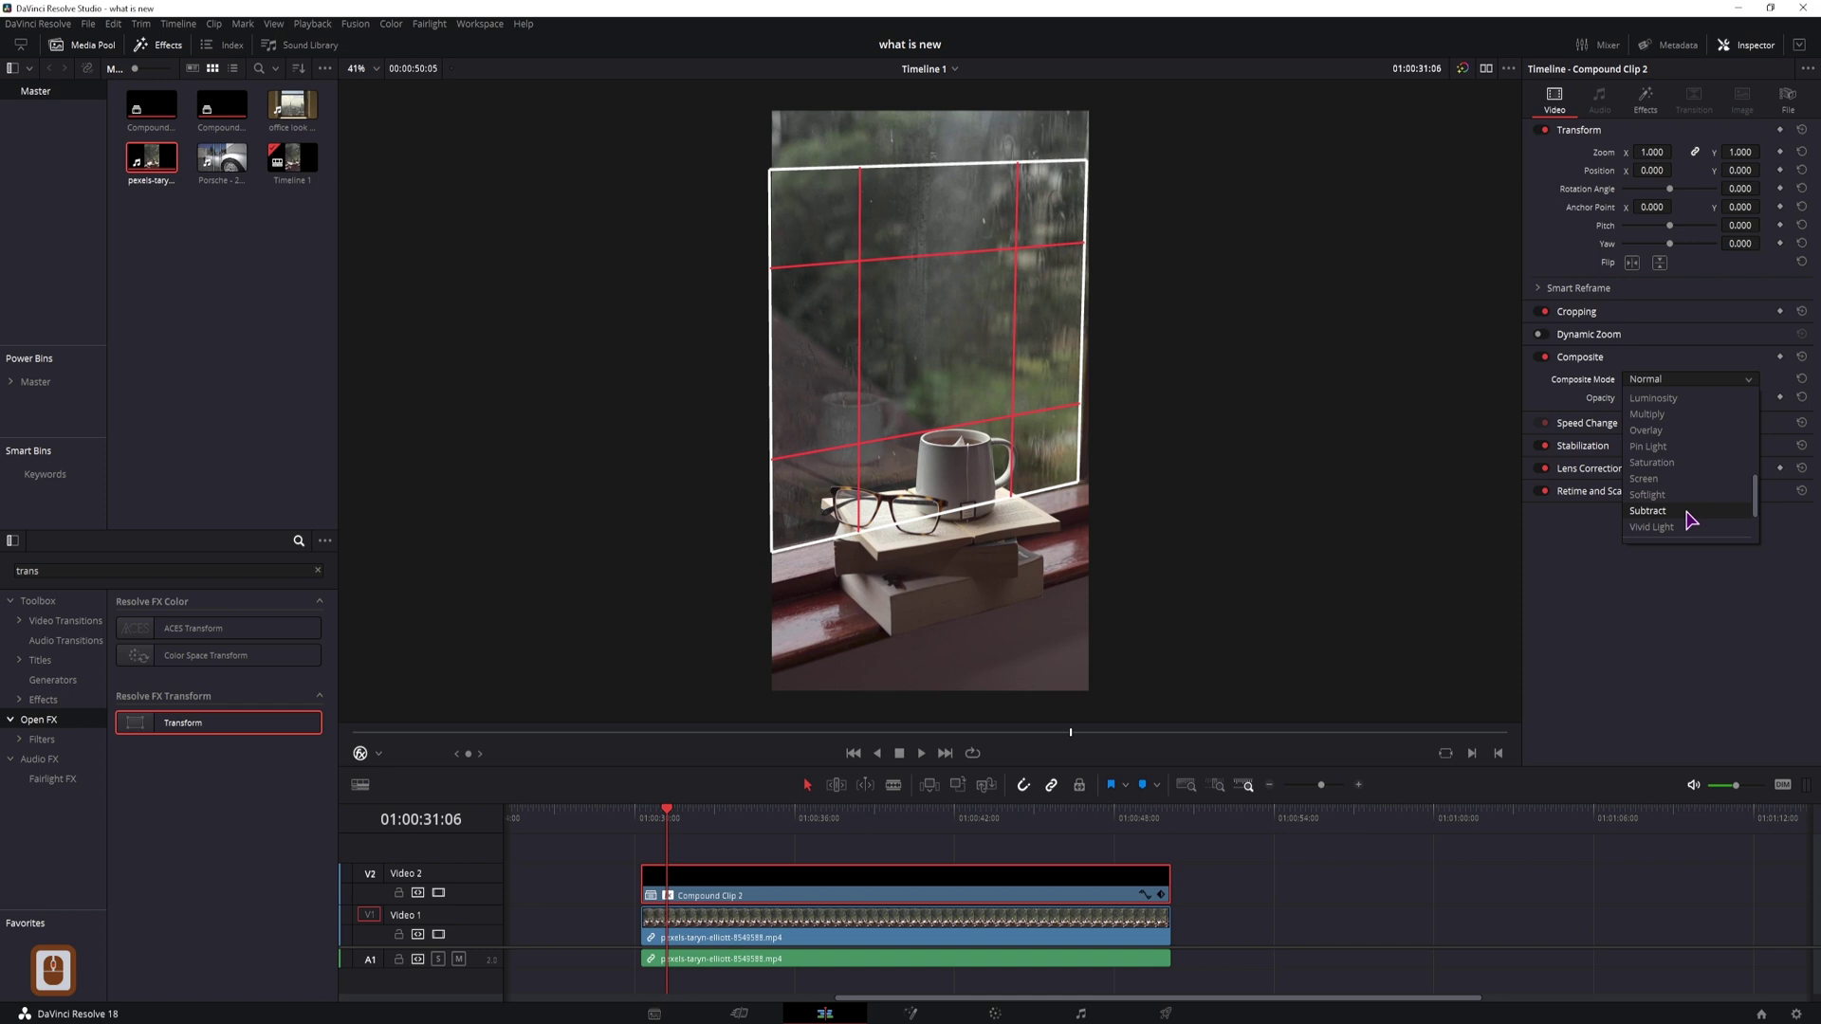
scroll(1679, 516, "down", 3)
left_click(1669, 495)
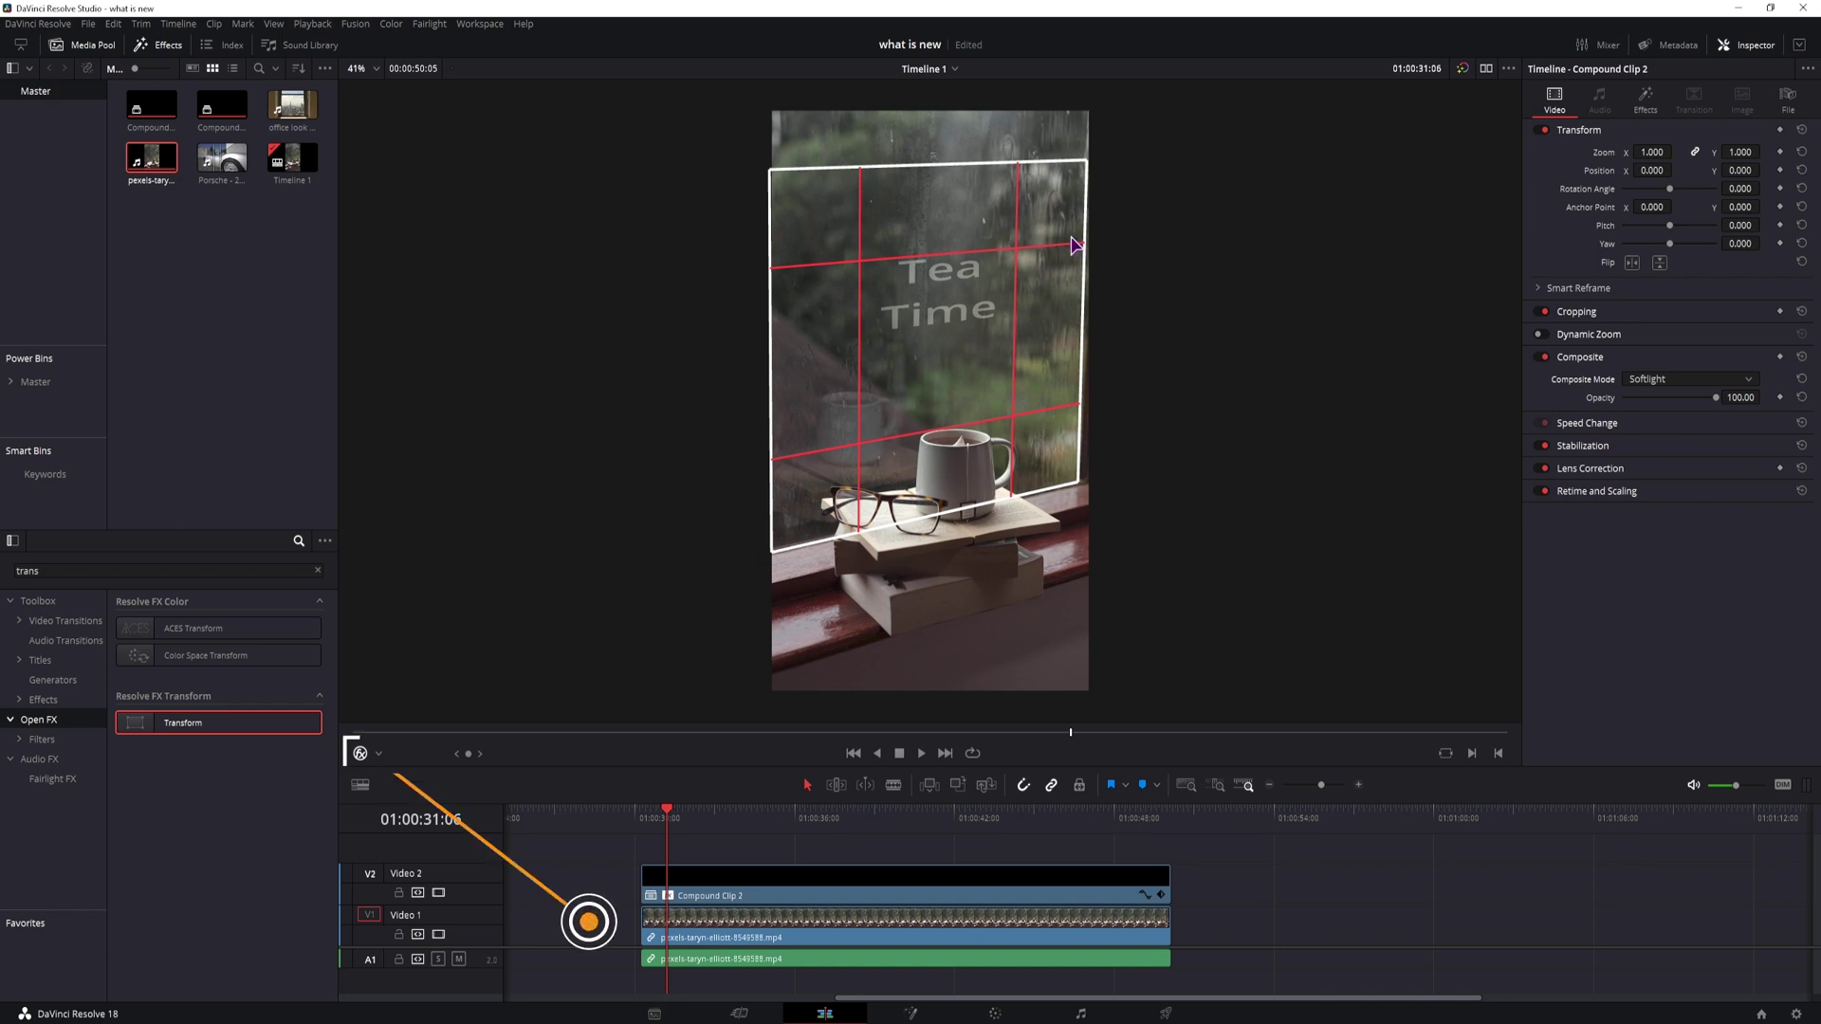
left_click(361, 756)
left_click_drag(654, 830, 947, 835)
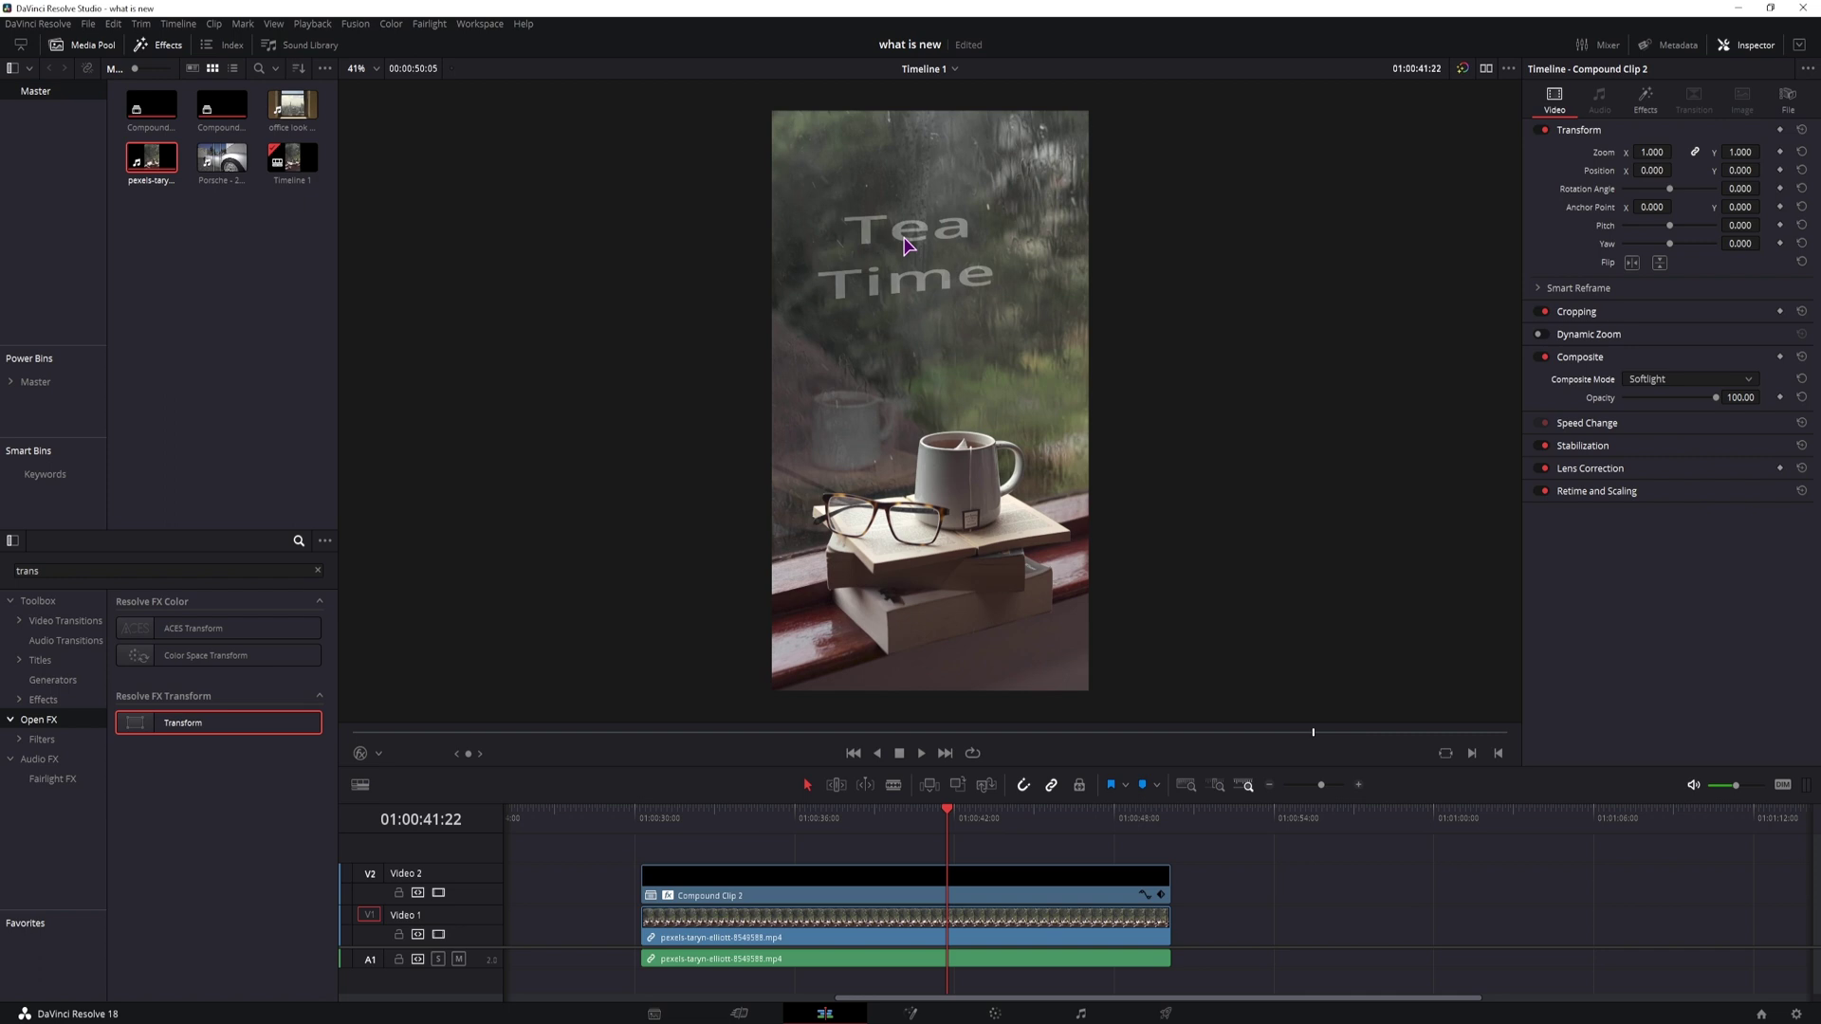
Open the title's compound clip in its own timeline for editing.
left_click(726, 901)
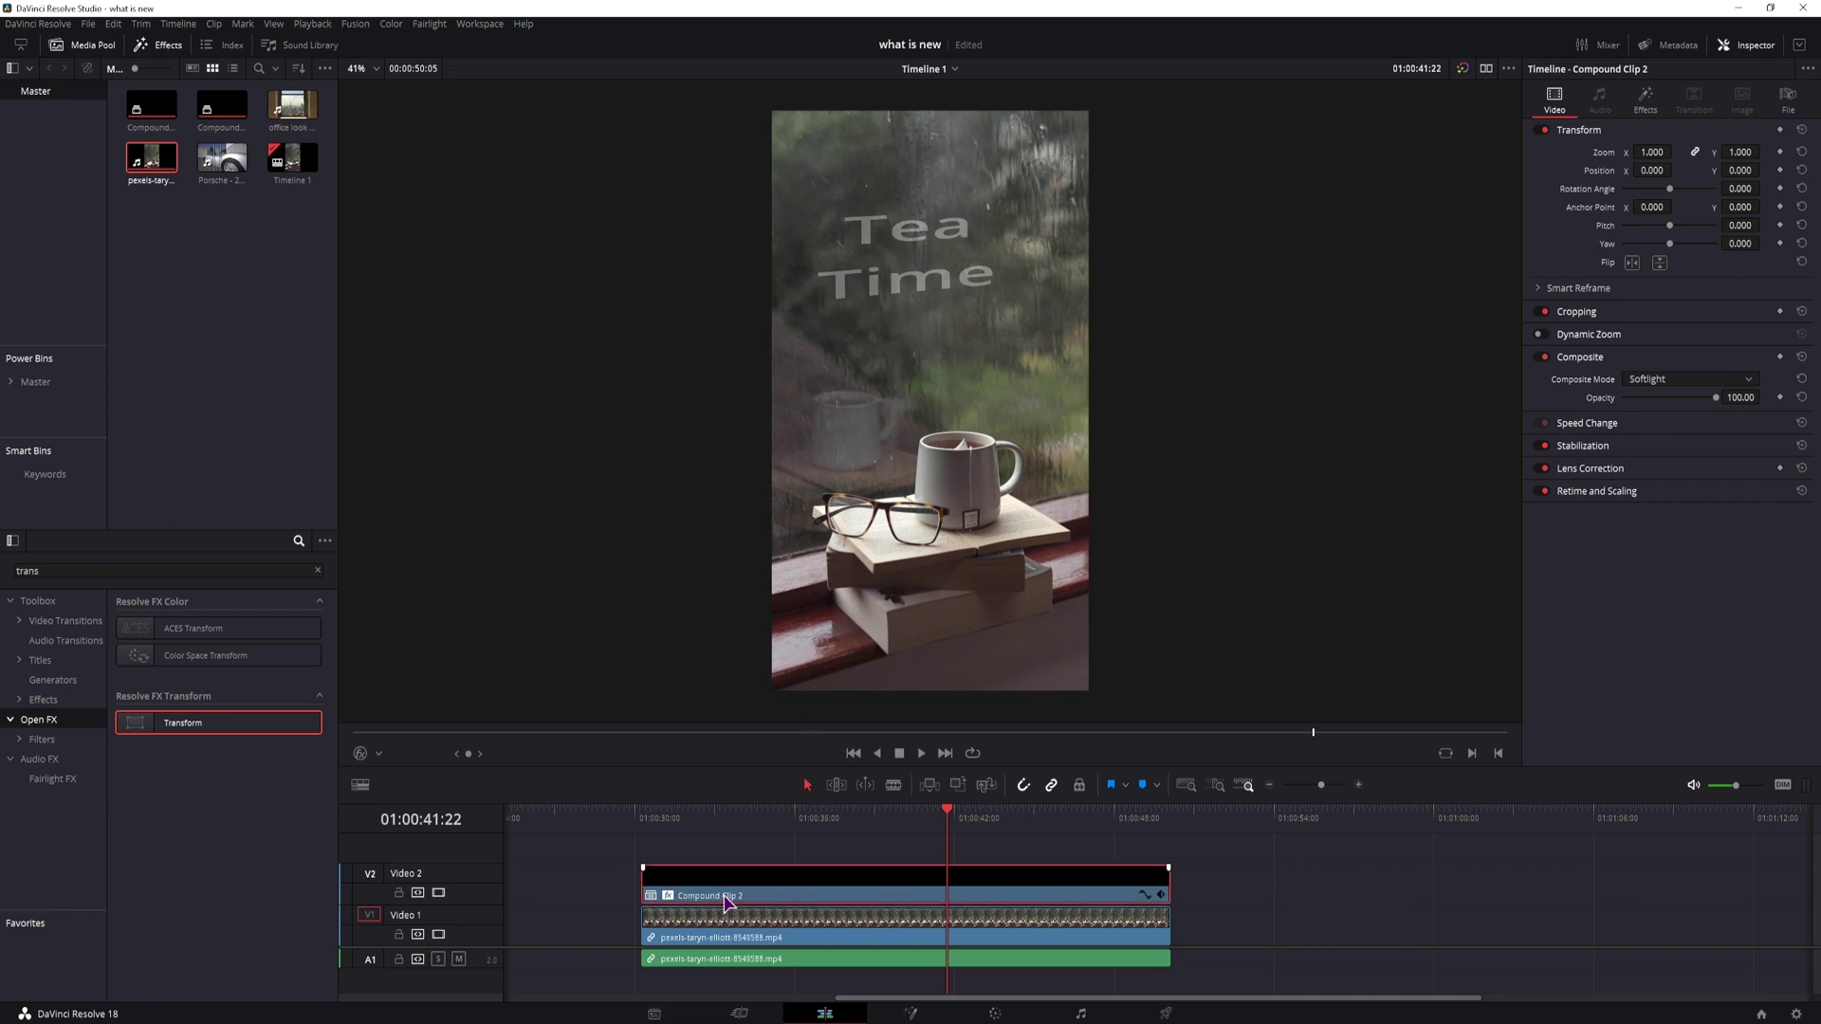
right_click(778, 896)
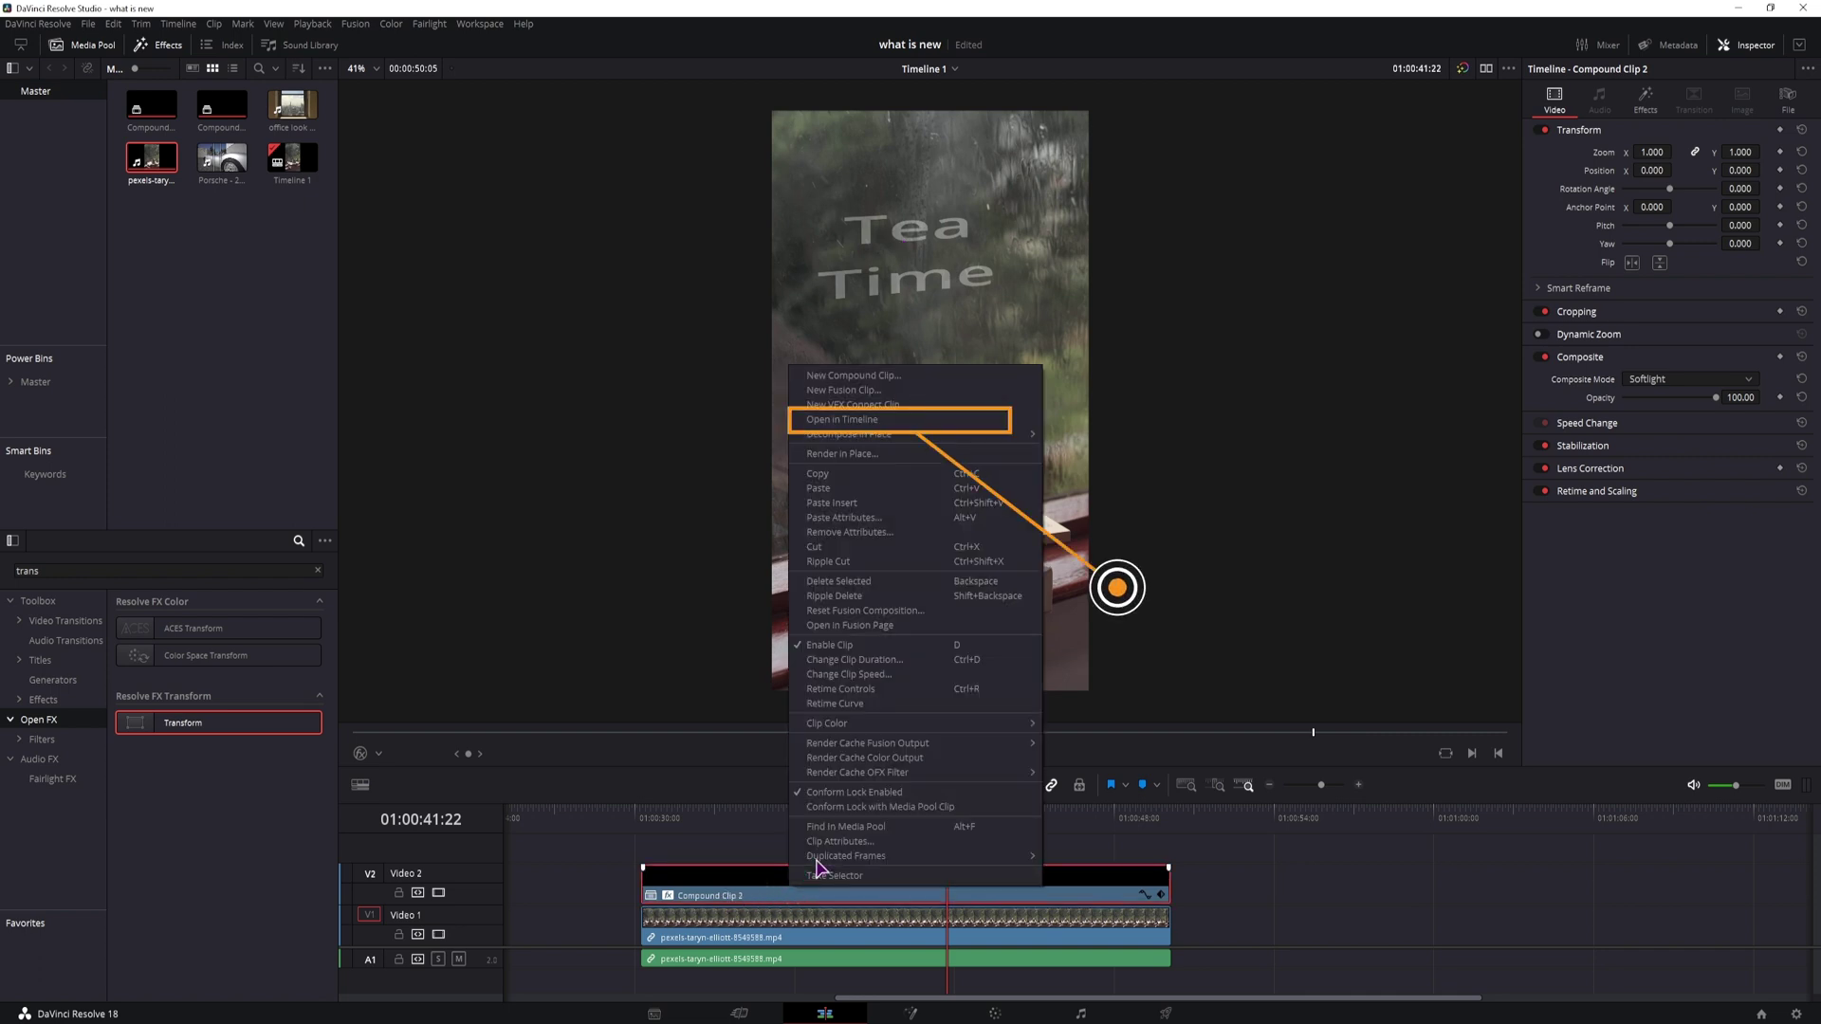
left_click(874, 420)
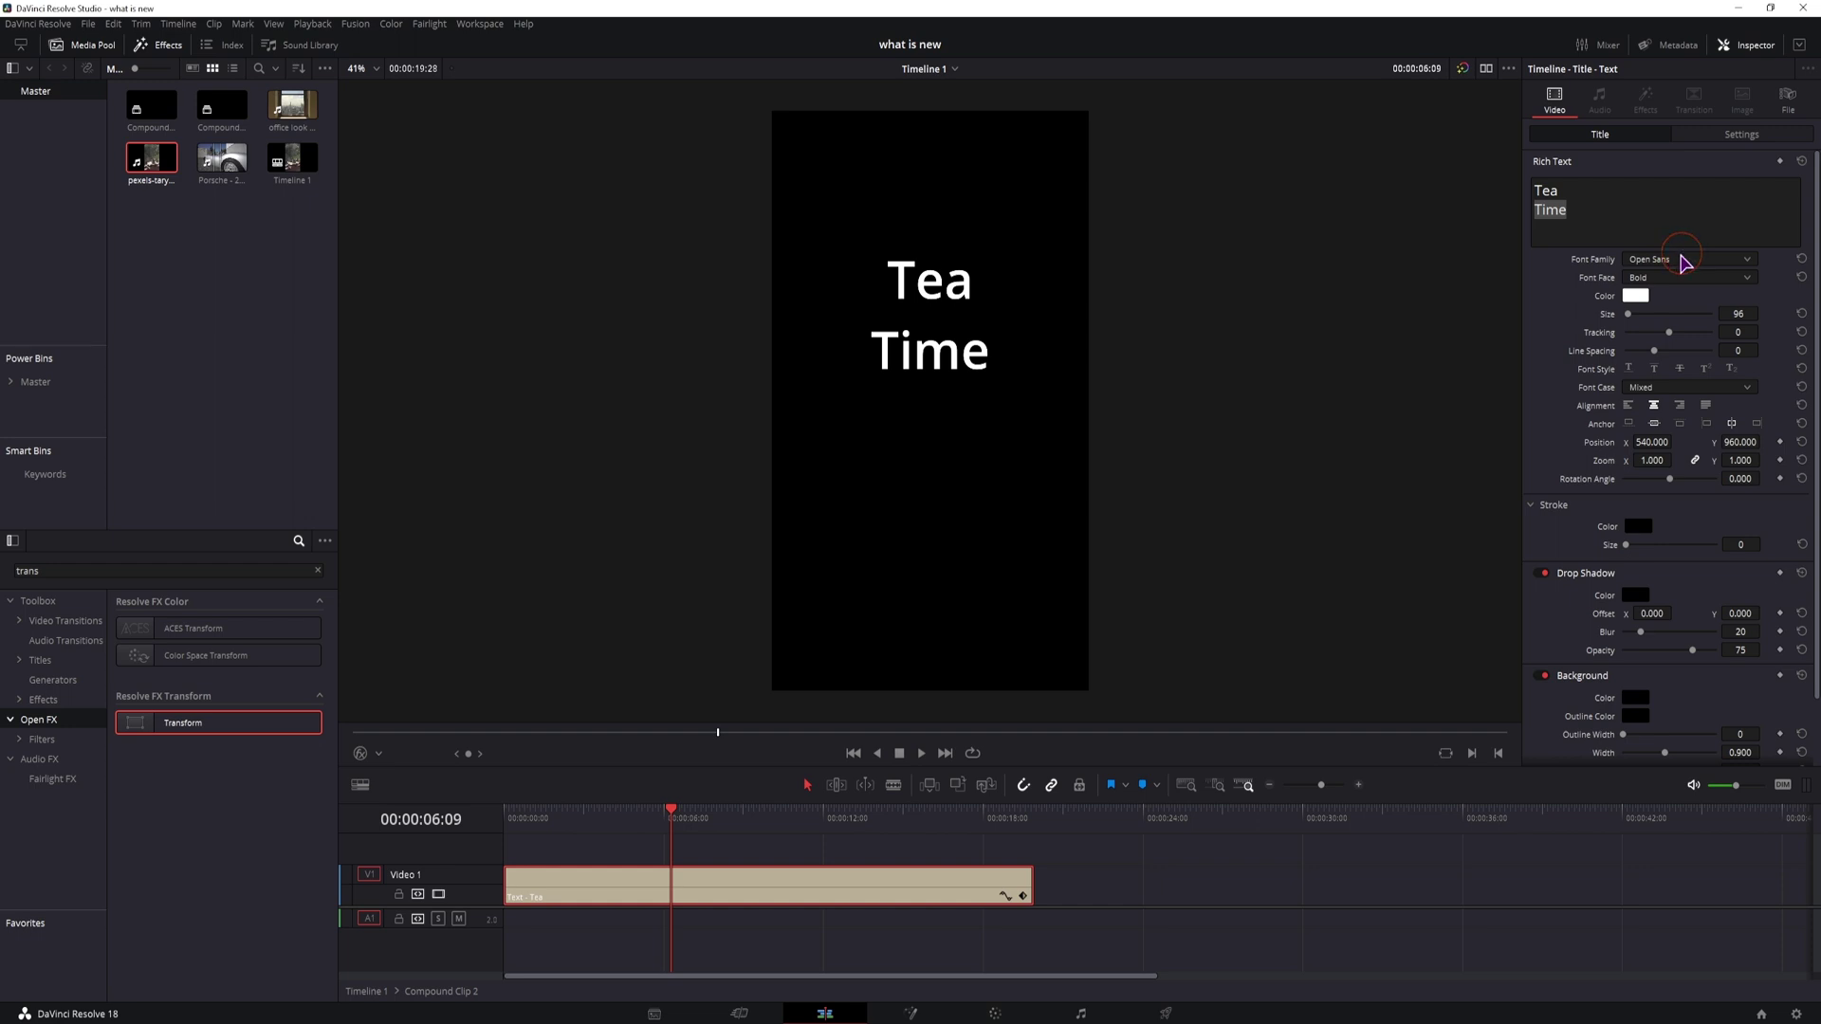
Set the title's font to Ostrich Sans Heavy, with a wider font for "Tea" and tracking 26 for "Time", and return to Timeline 1.
left_click(1655, 261)
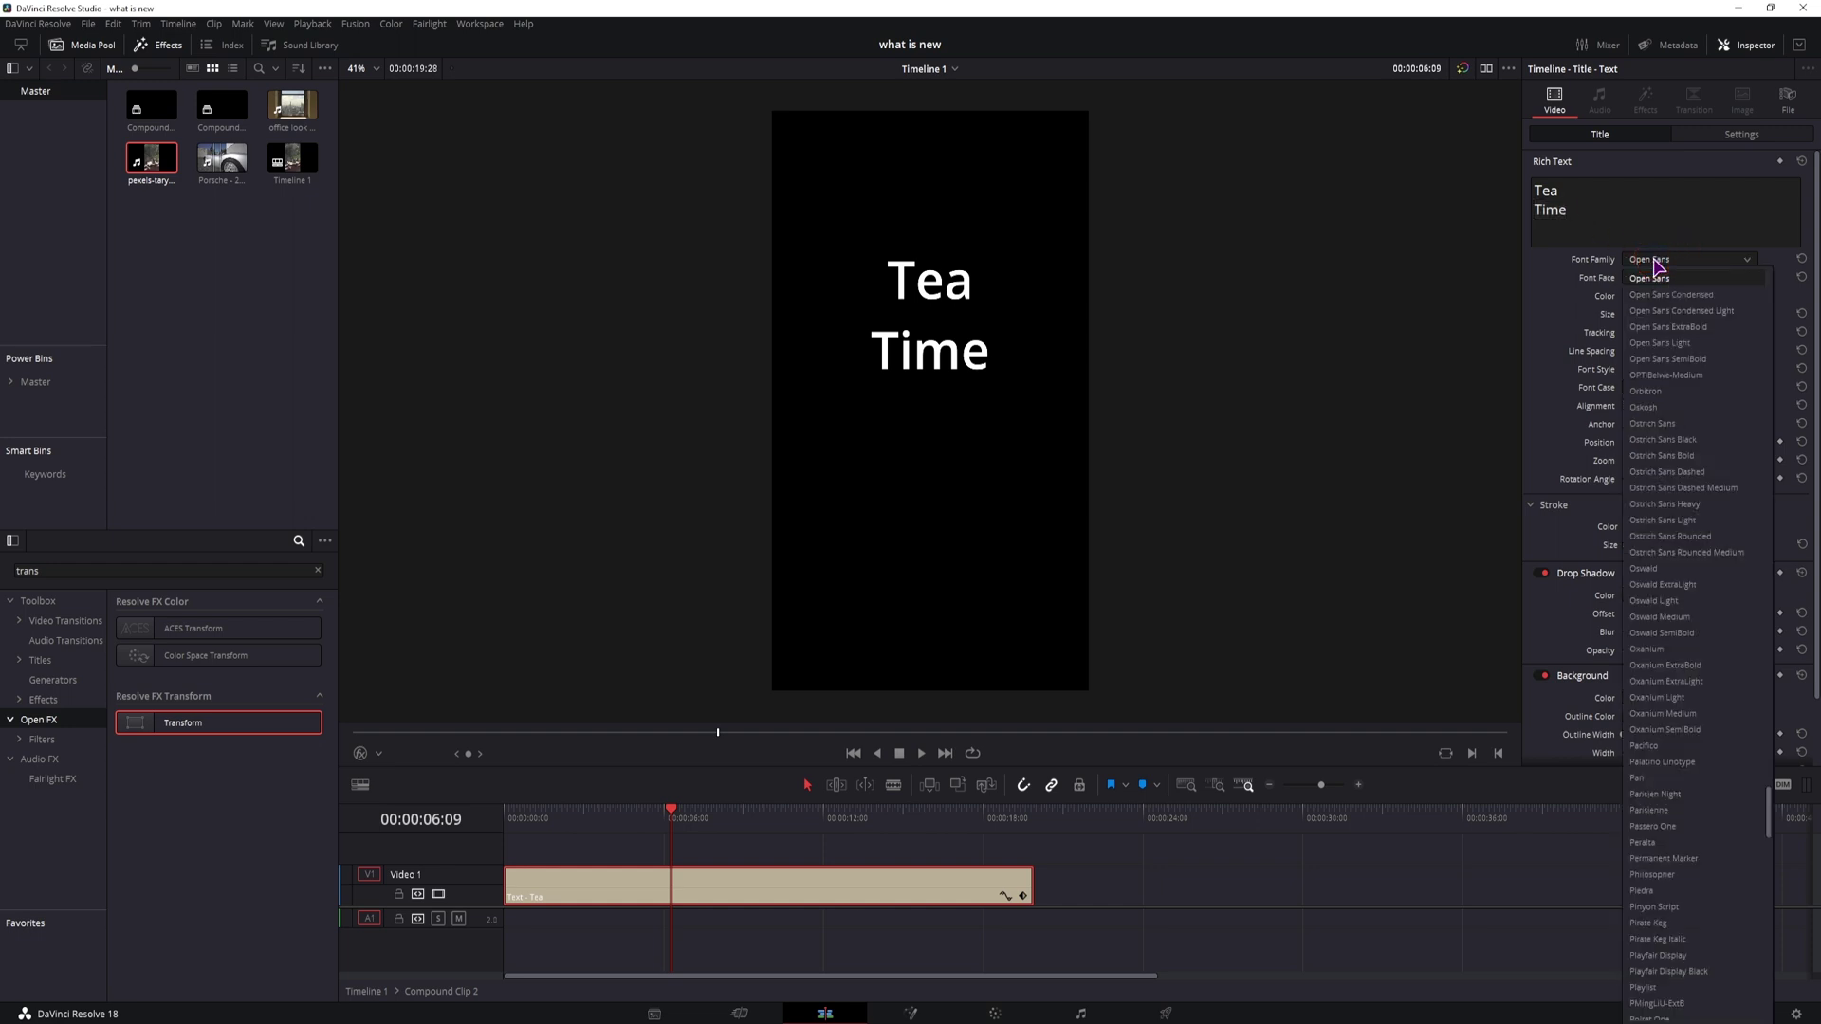
left_click(1688, 506)
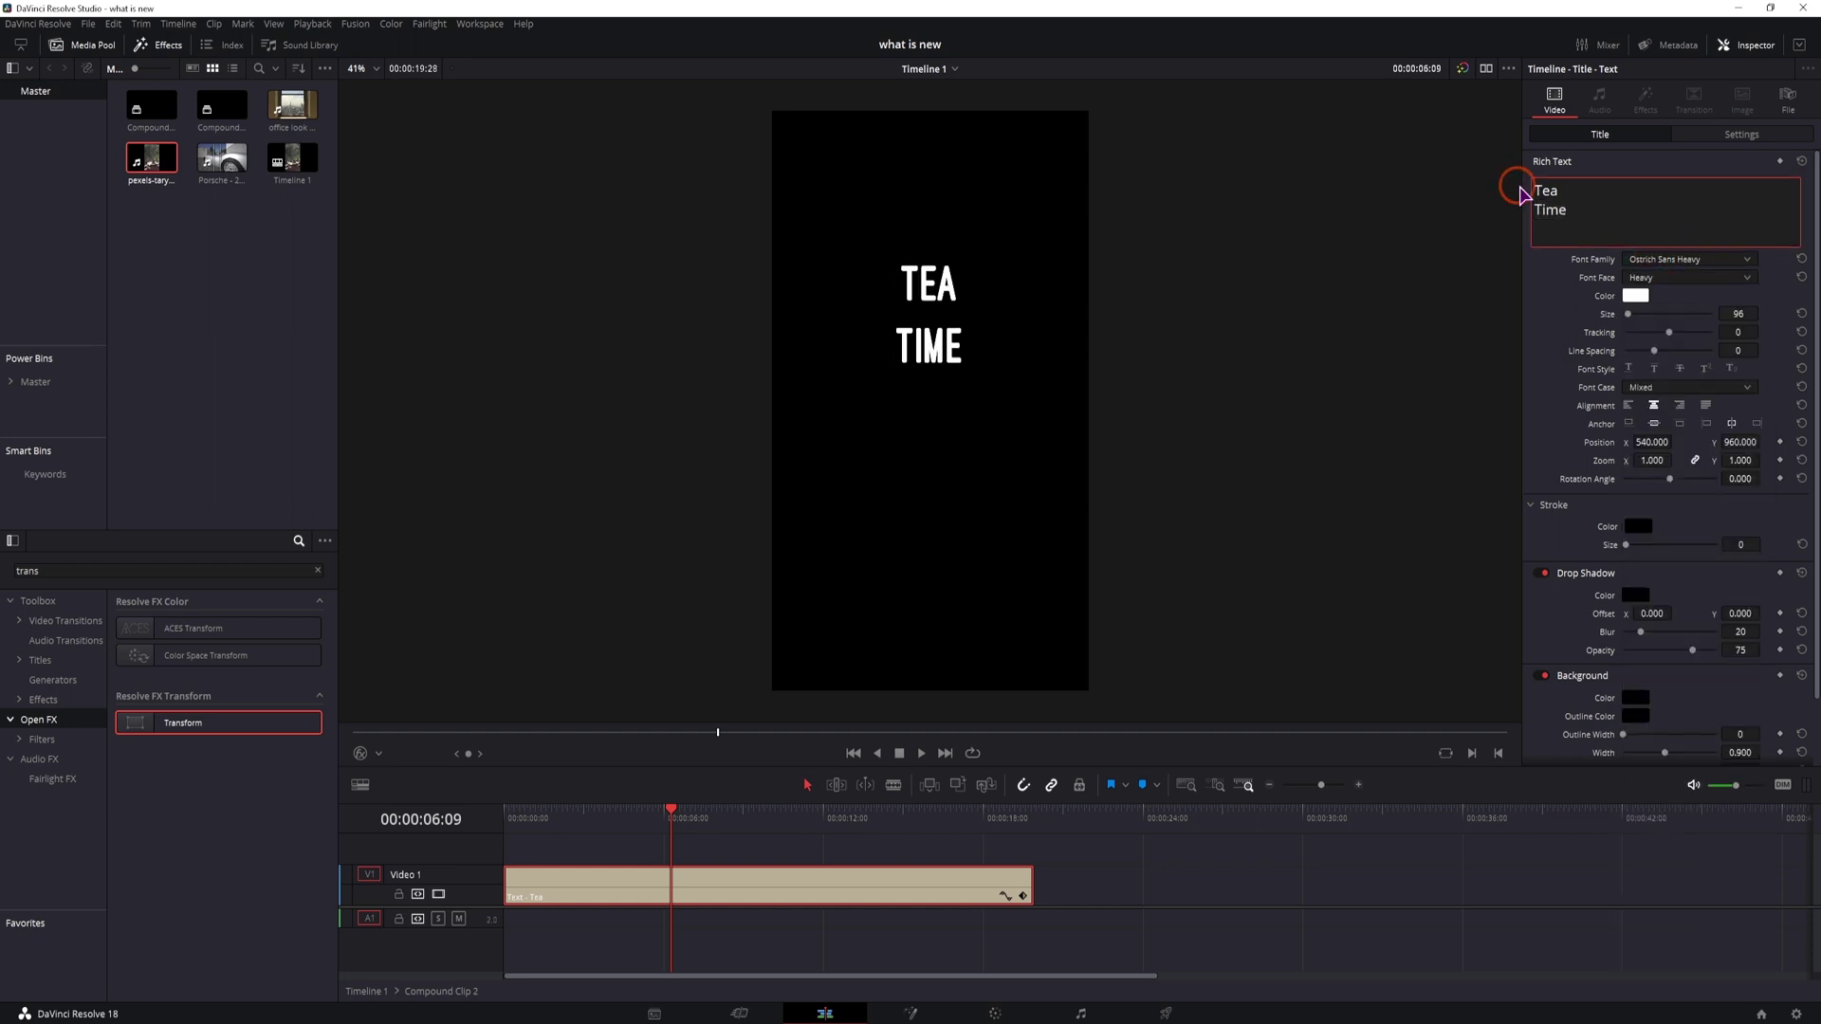
left_click_drag(1737, 332, 1732, 332)
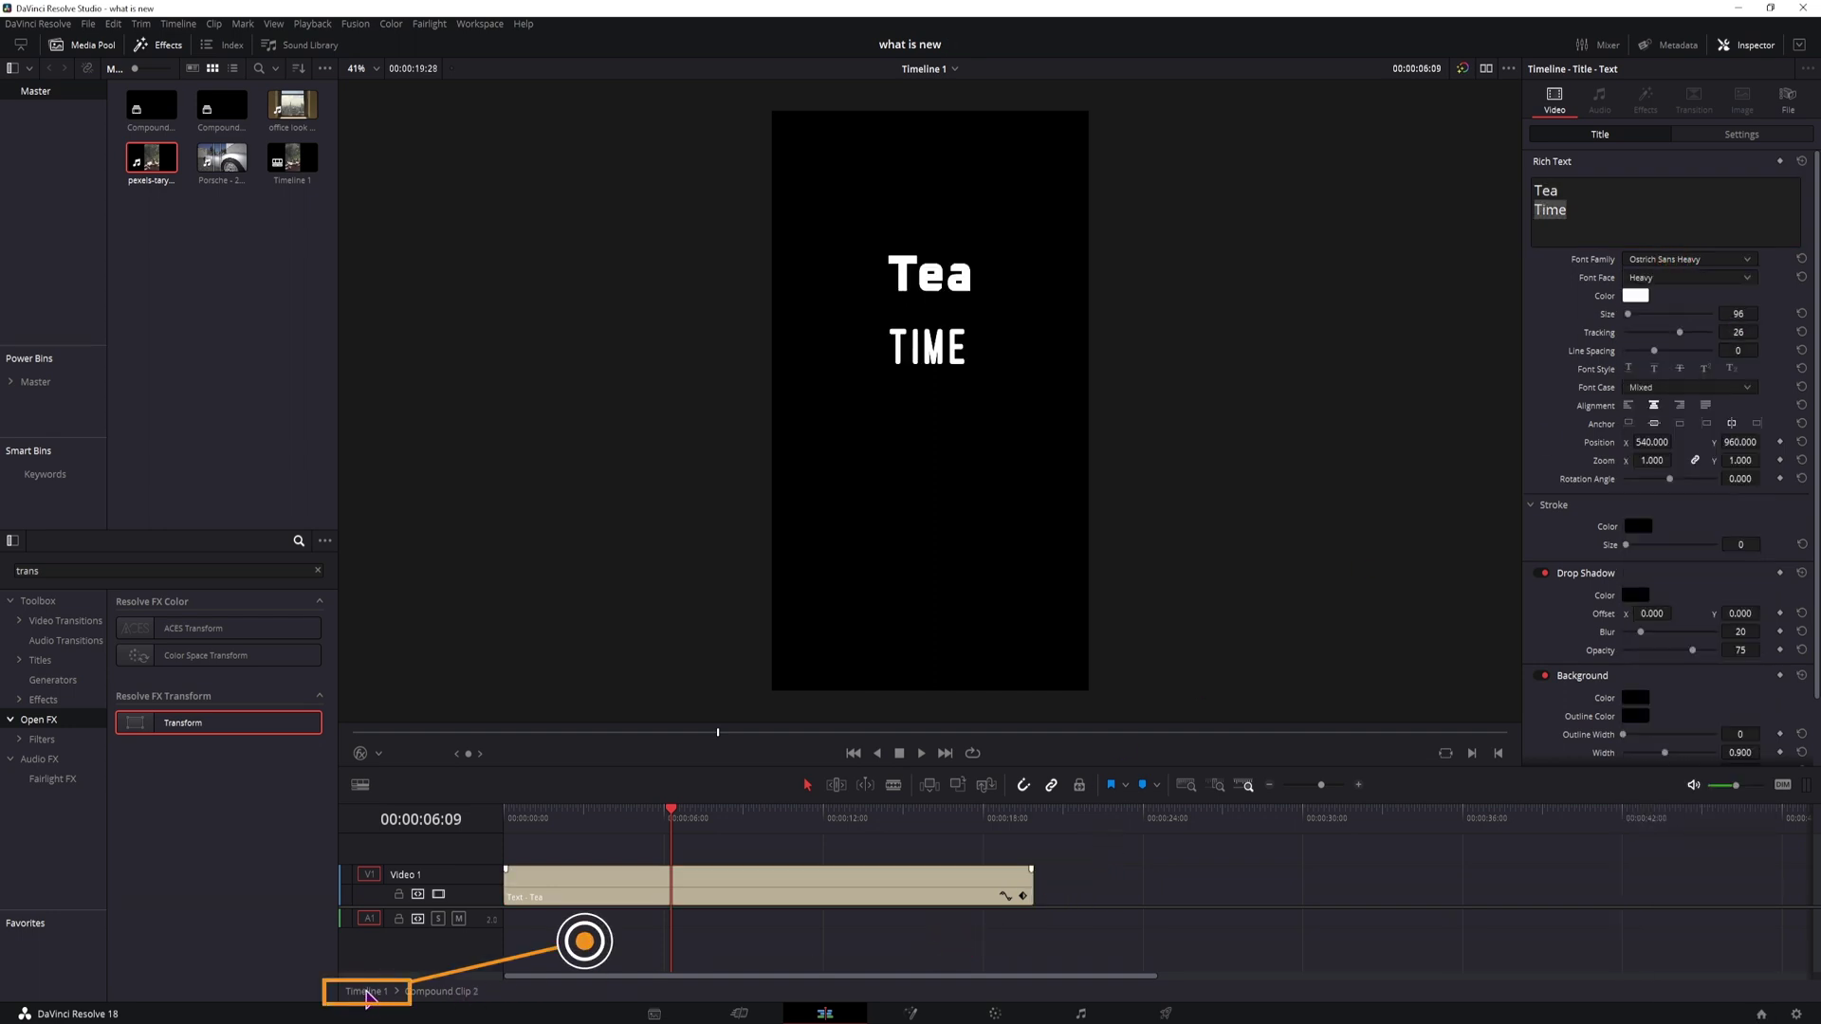
left_click(365, 991)
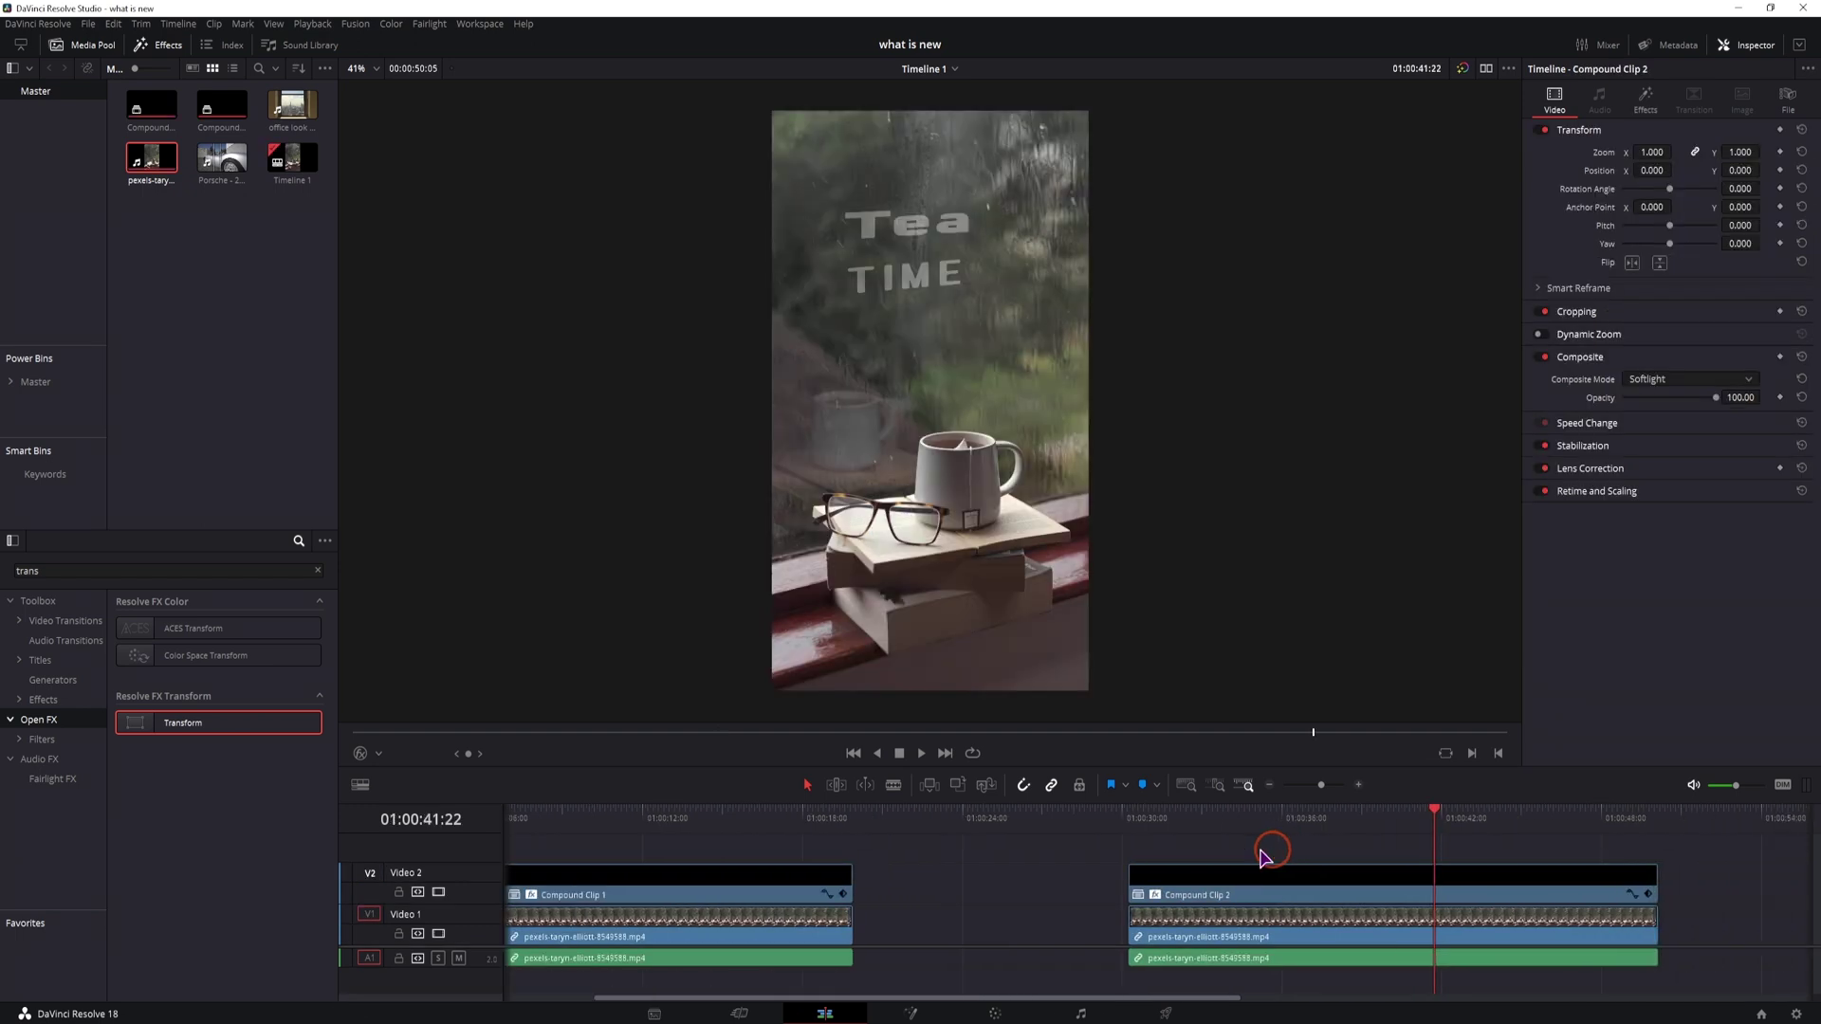